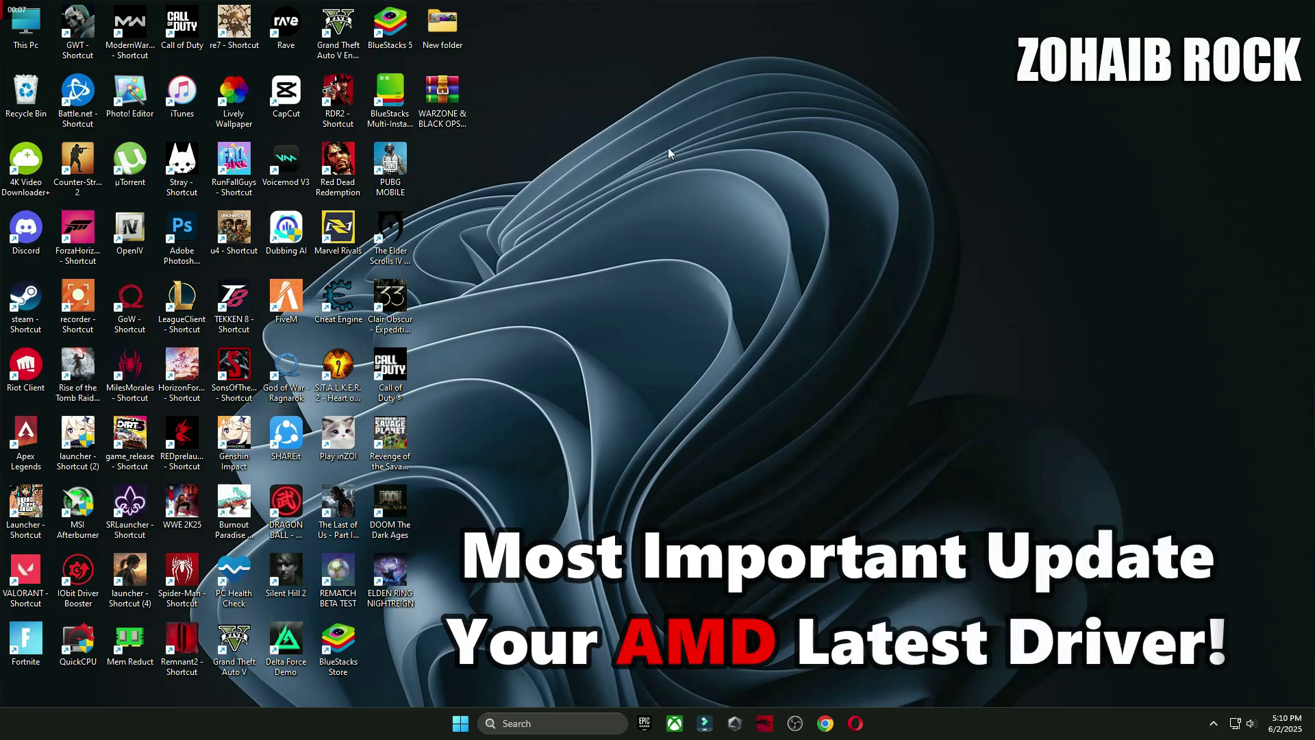
Step: Check the AMD driver's update status and installed software versions in AMD Install Manager, and close both AMD windows
right_click(668, 148)
left_click(798, 337)
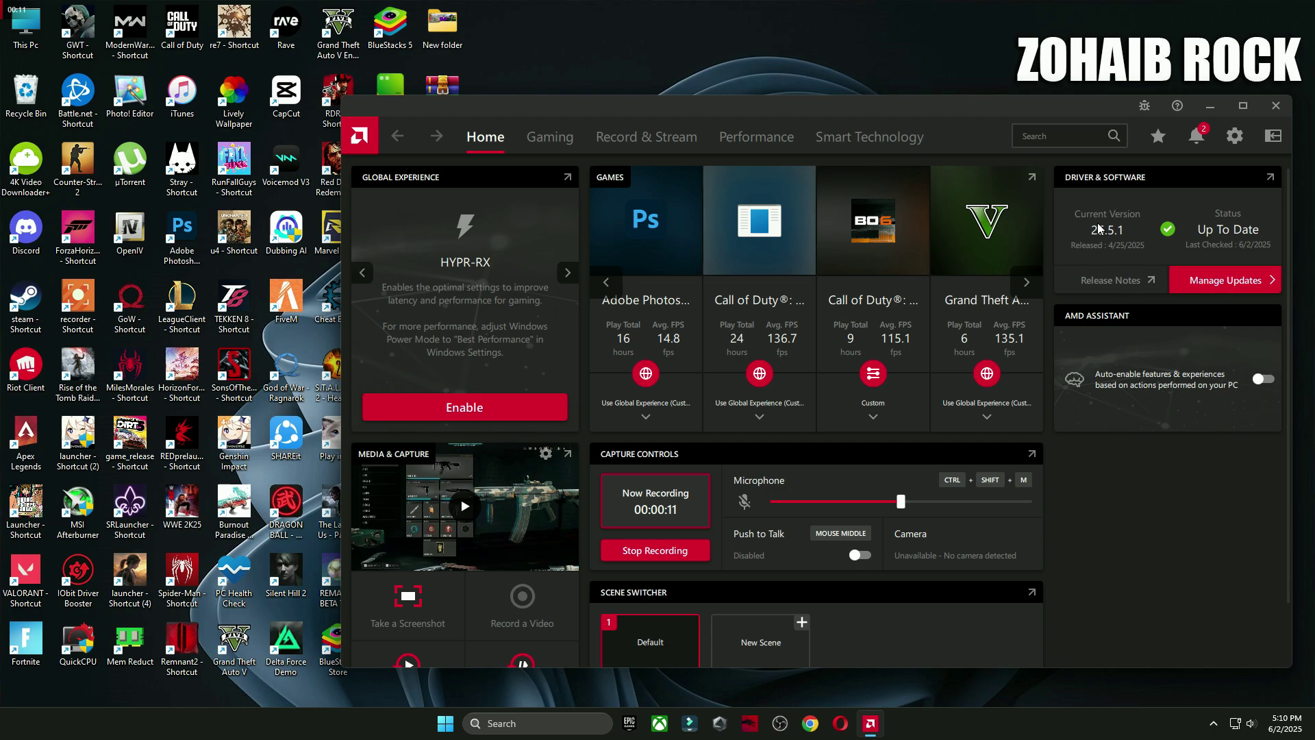
left_click(1235, 282)
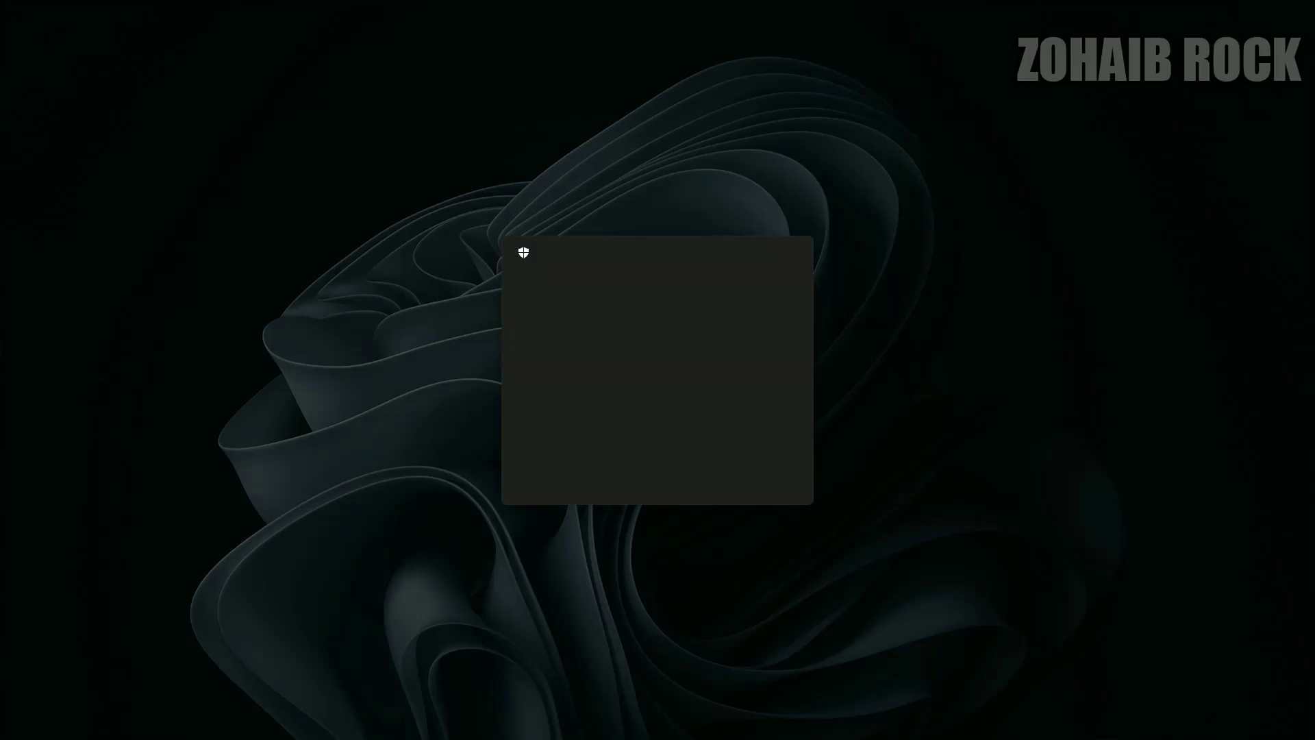
left_click(769, 475)
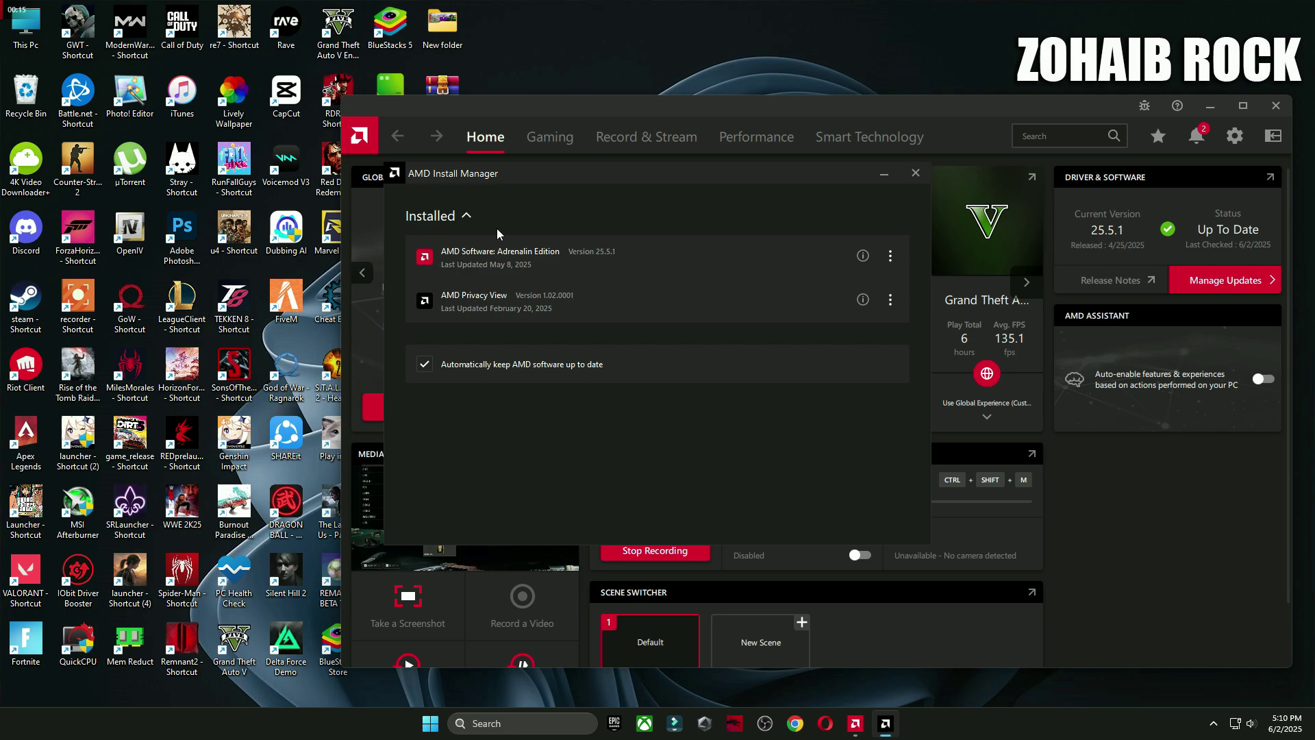
left_click(914, 174)
left_click(1275, 105)
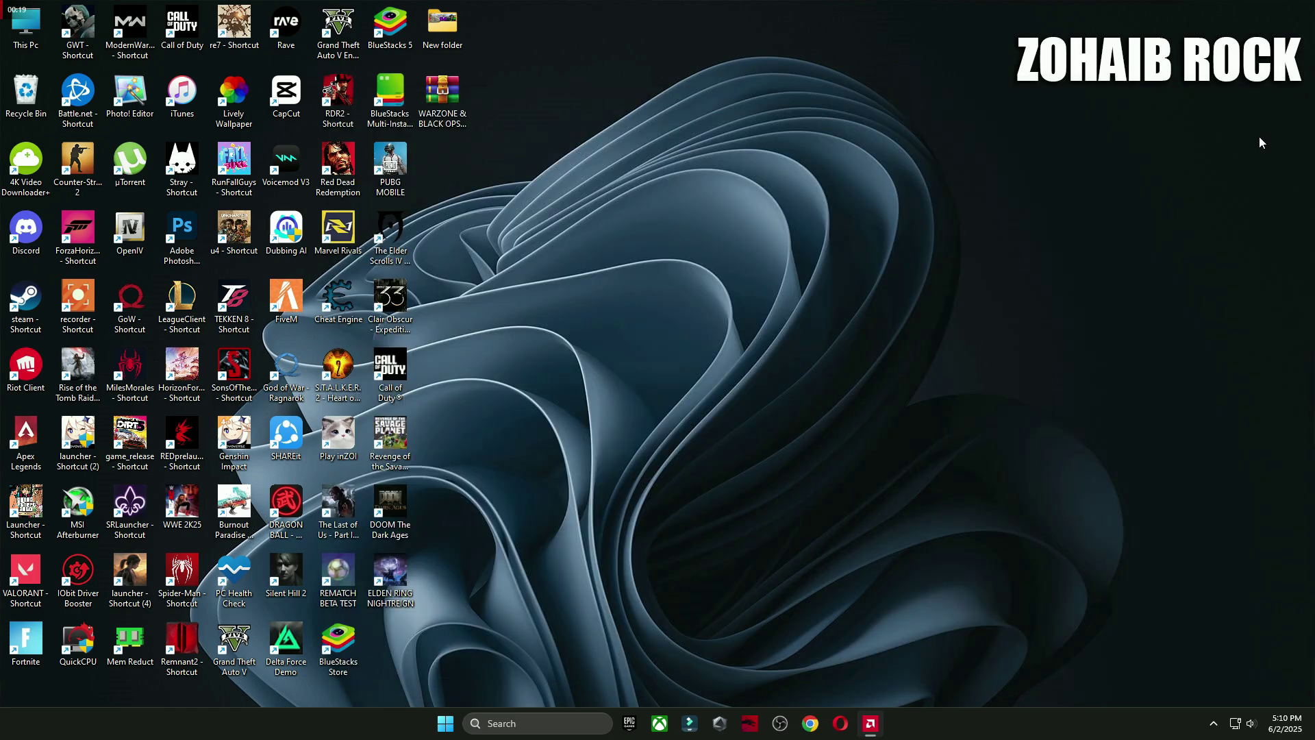
Step: Extract the WARZONE & BLACK OPS 6 AMD optimize pack archive on the desktop and place the archive and extracted folder side by side
left_click(442, 123)
left_click_drag(709, 220, 702, 261)
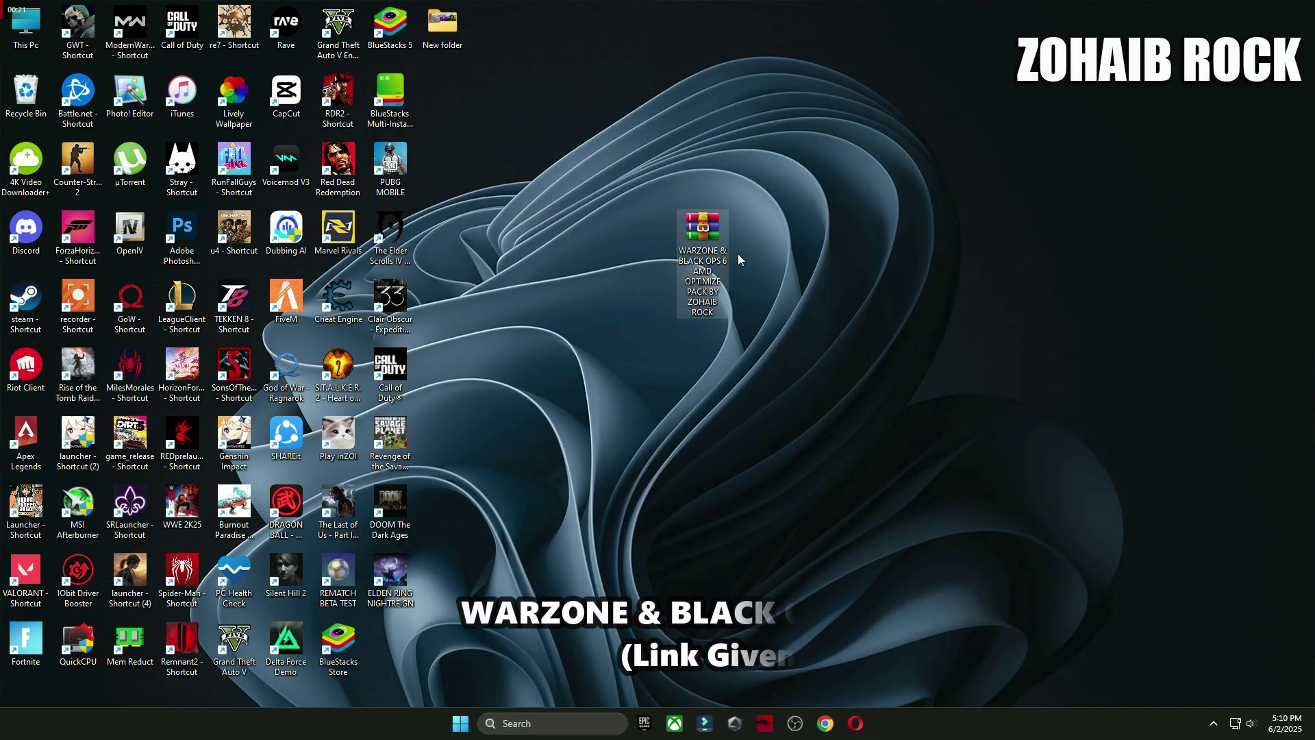
right_click(701, 248)
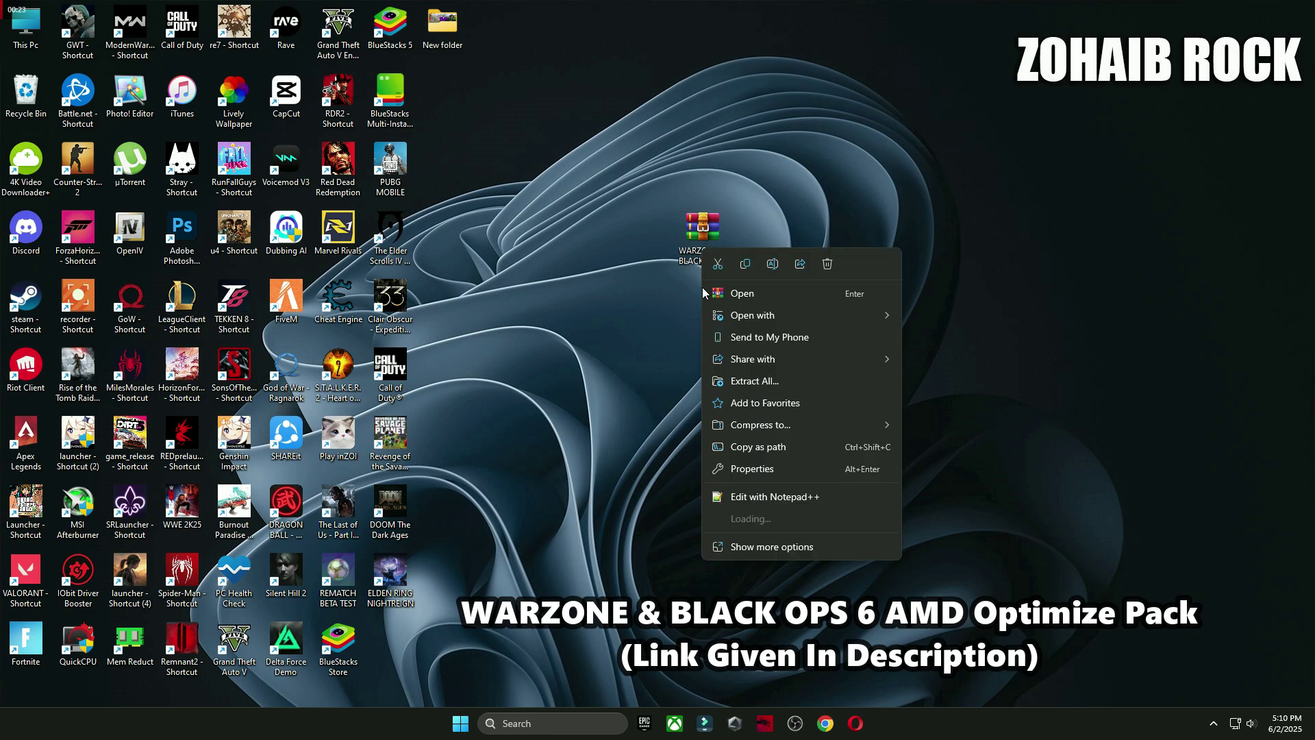
mouse_move(725, 523)
left_click(952, 586)
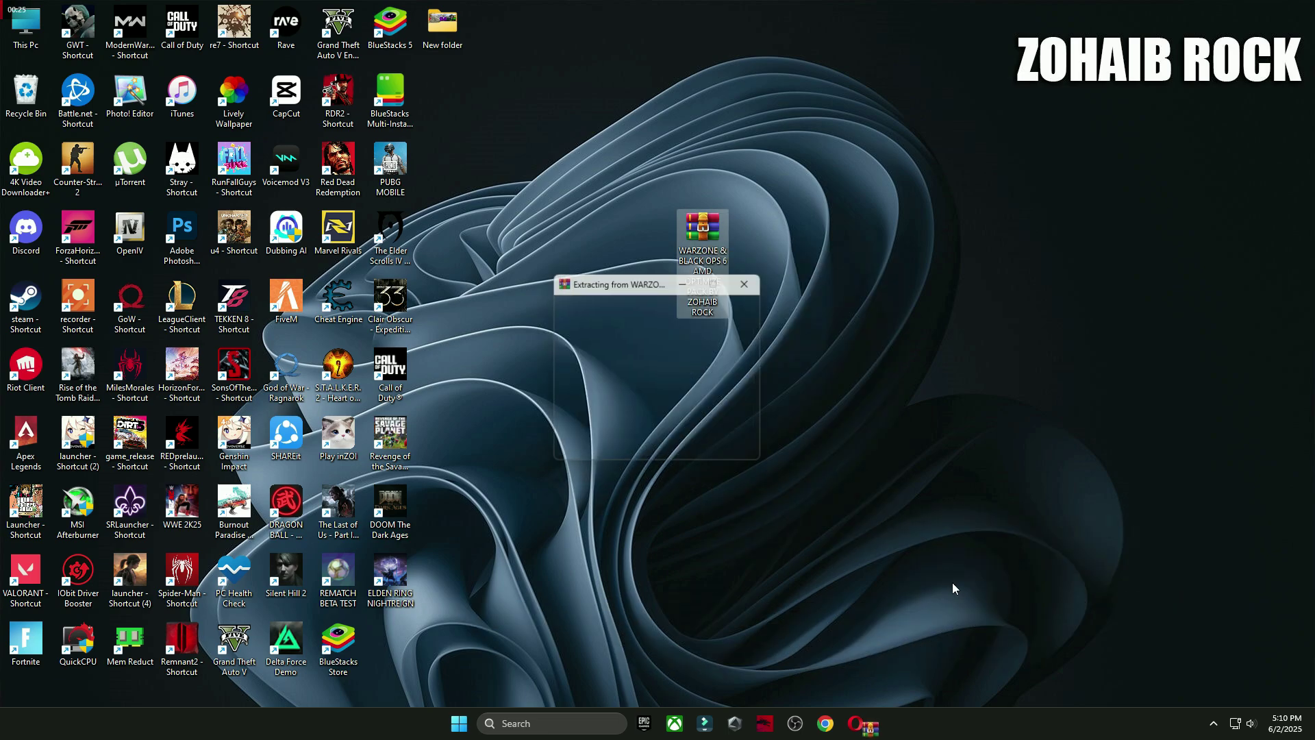
left_click_drag(400, 636, 618, 255)
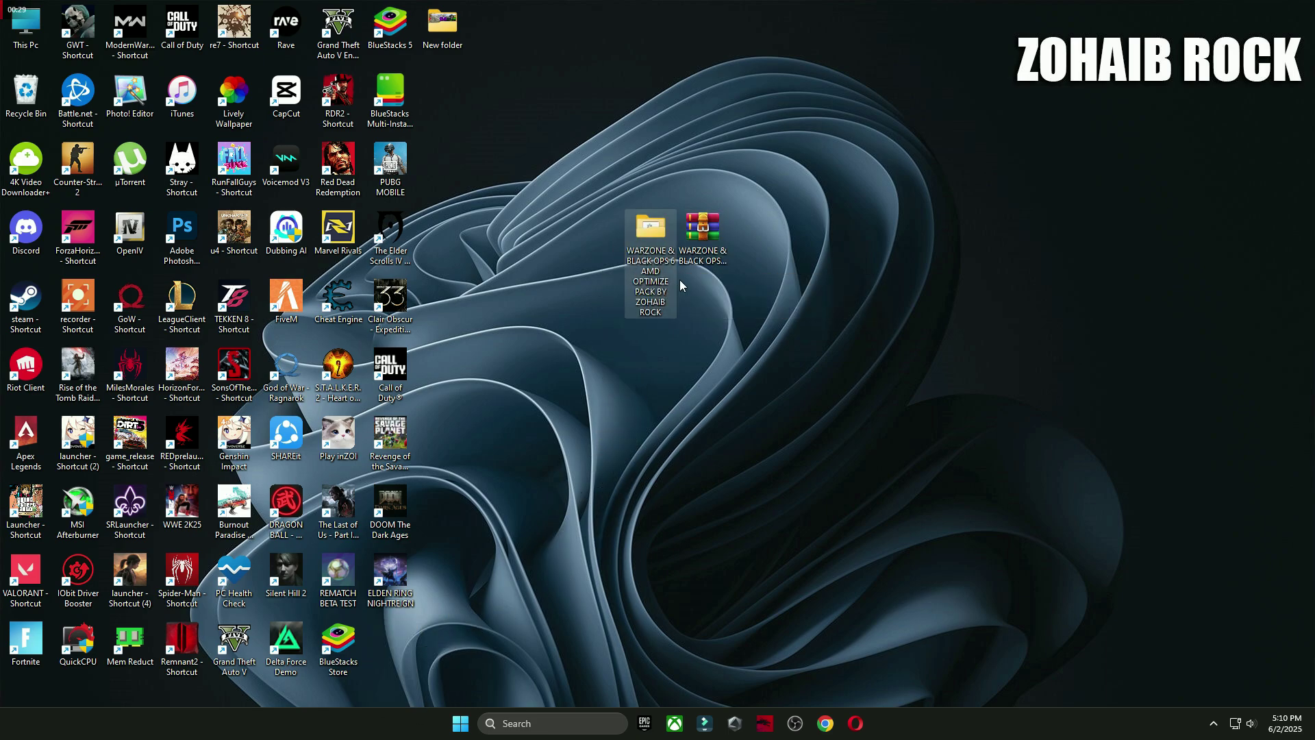
Step: Launch Create A Restore Point from the extracted pack's 1 Start folder, with File Explorer minimized and System Properties moved toward mid-screen
double_click(641, 253)
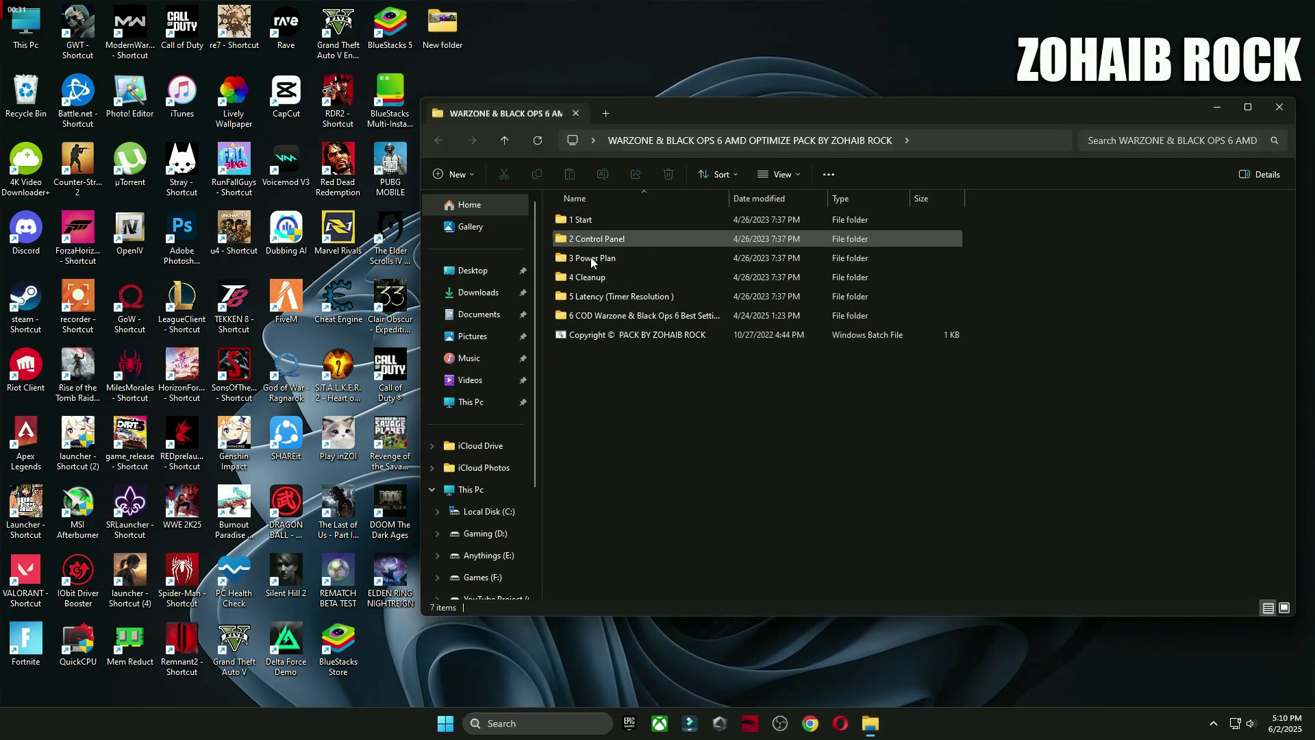
double_click(561, 225)
left_click(605, 221)
double_click(606, 222)
left_click(1217, 107)
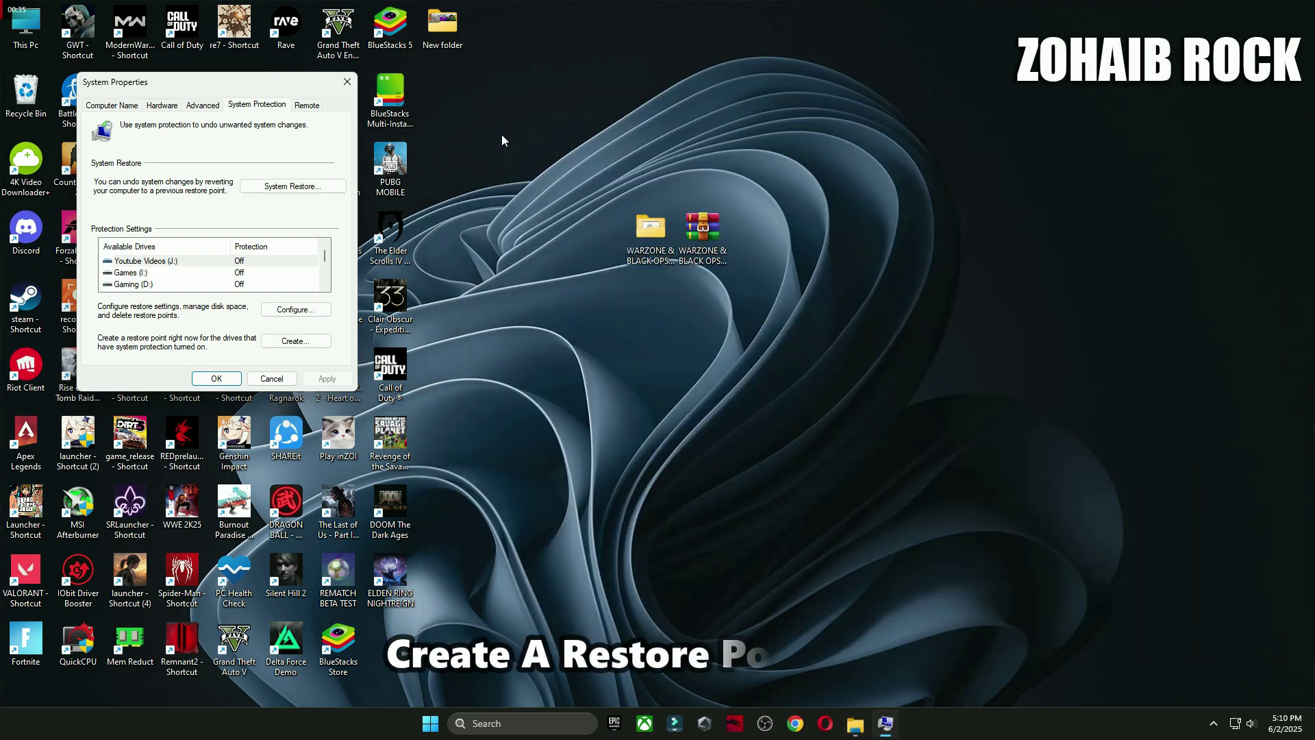
left_click_drag(307, 89, 815, 171)
Step: Check that system protection is turned on for Local Disk (C:) and accept its restore settings
scroll(643, 348, "down", 1)
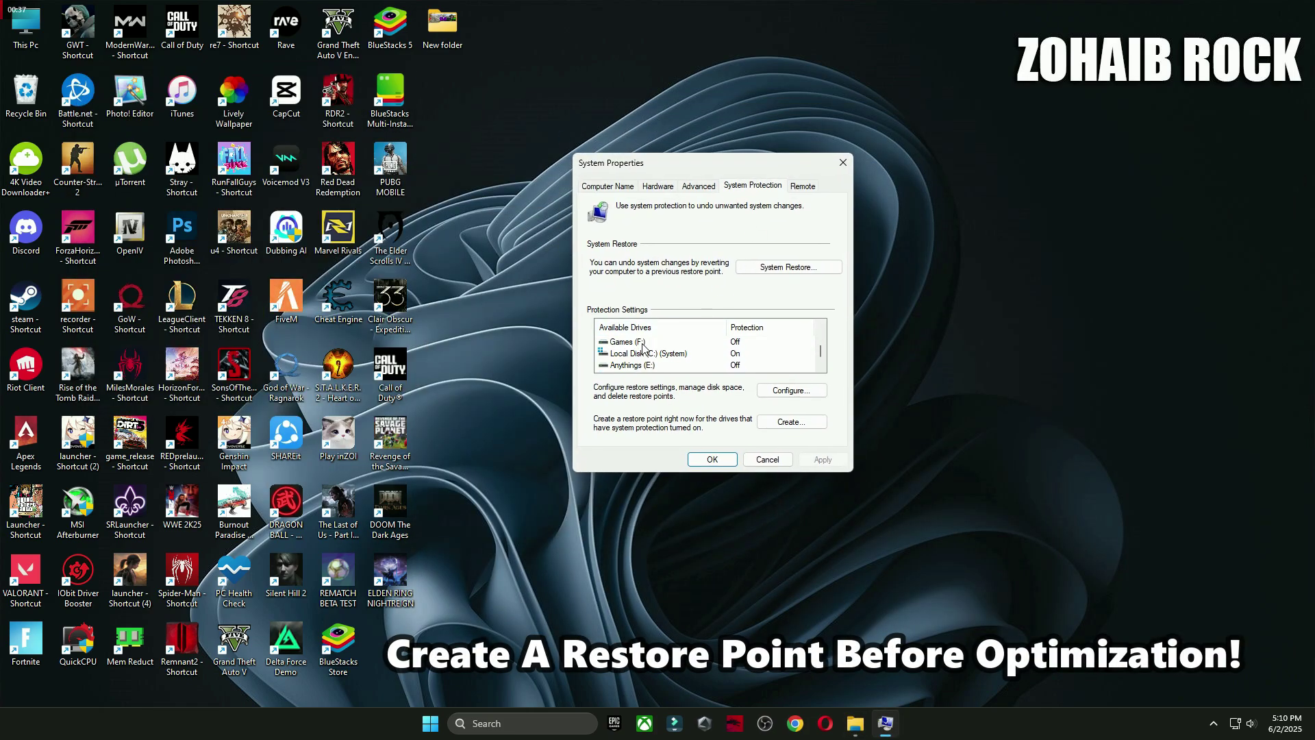
left_click(778, 387)
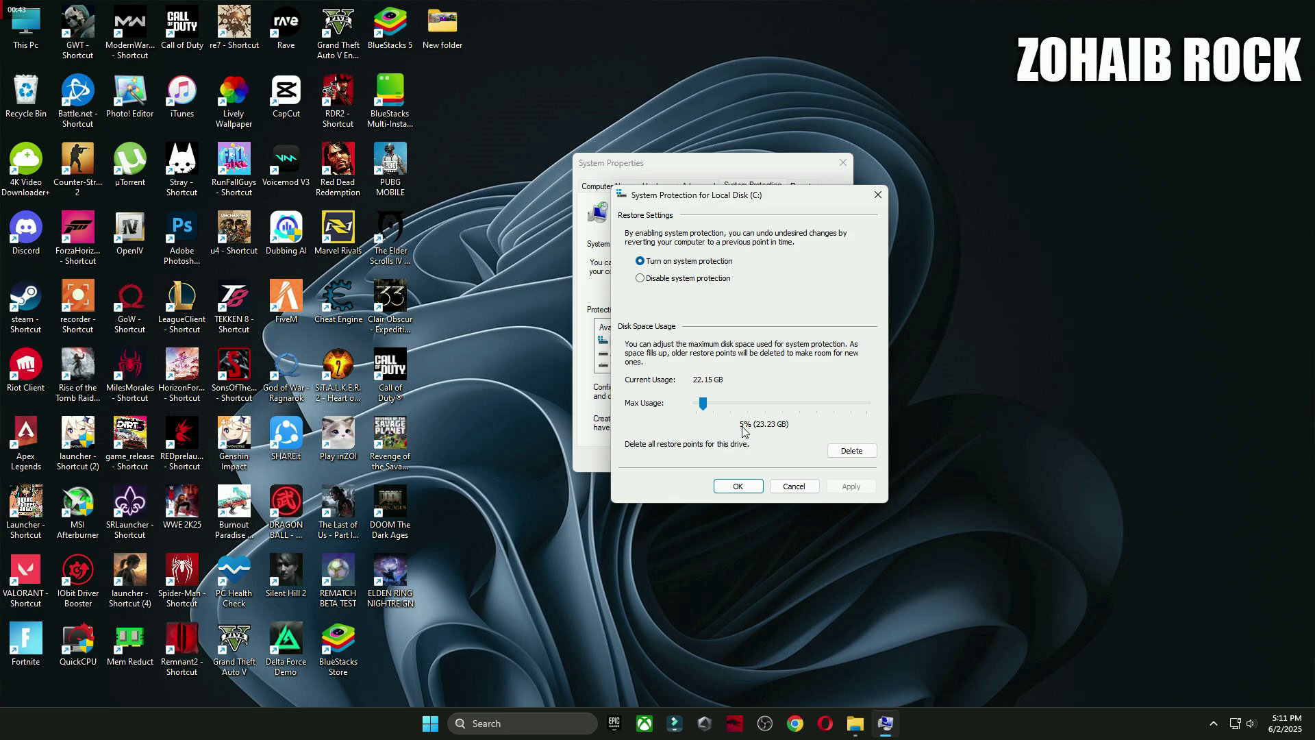
left_click(737, 485)
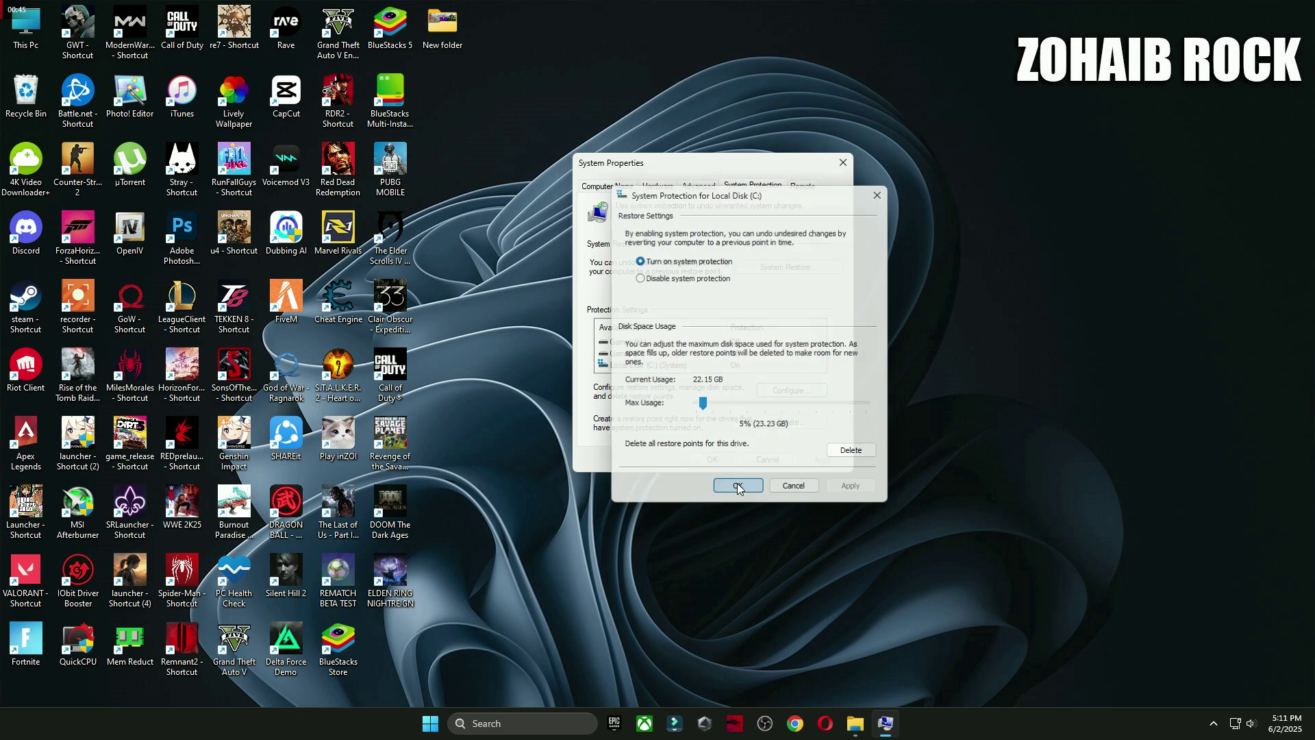
Step: Create a system restore point described as "backup" and close System Properties
left_click(779, 420)
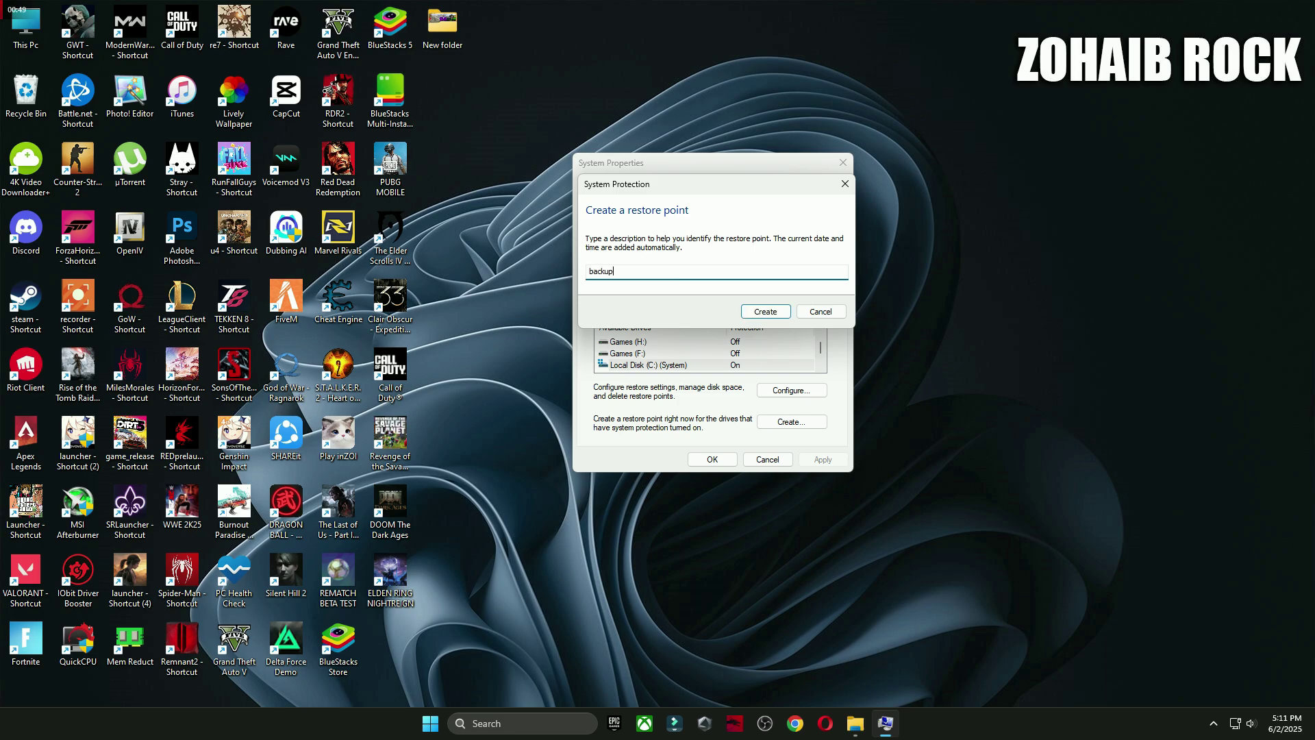
left_click(767, 316)
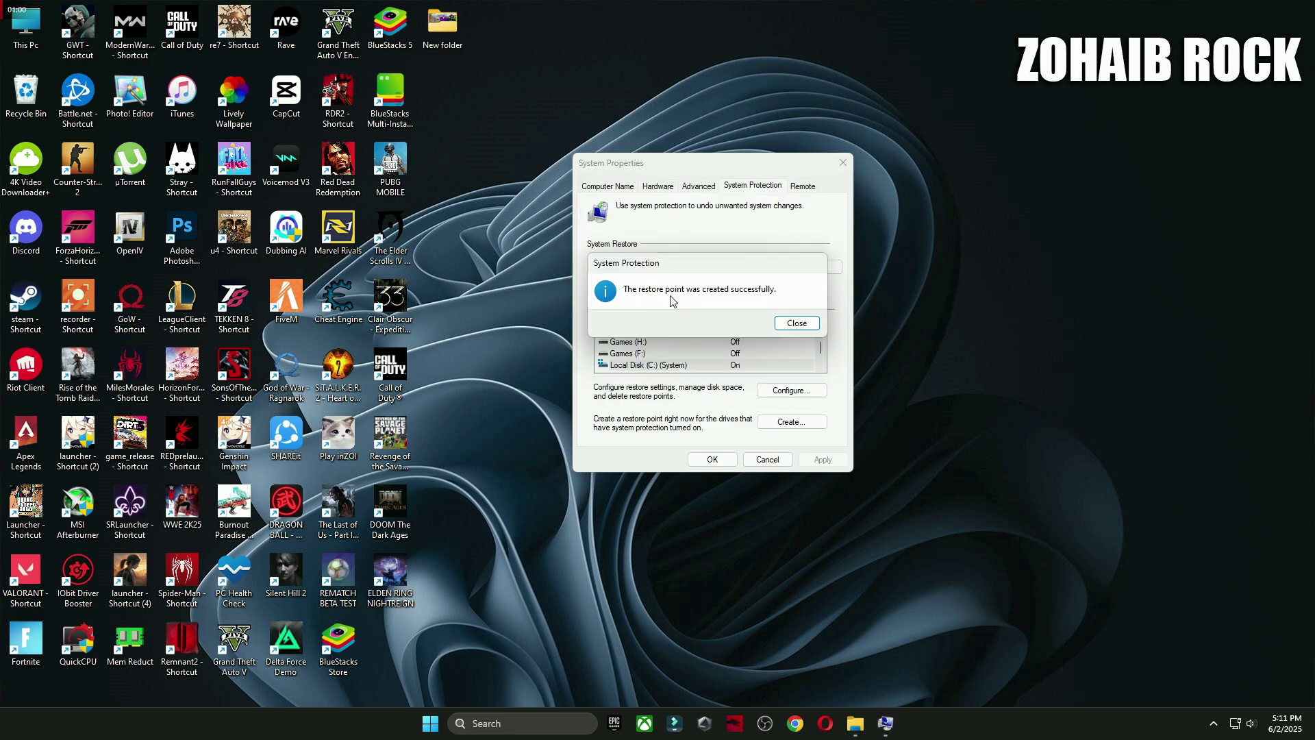
left_click(796, 323)
left_click(712, 459)
Step: Open 2 Startup Apps from the 1 Start folder and inspect the startup status of uTorrent and Voicemod
left_click(864, 723)
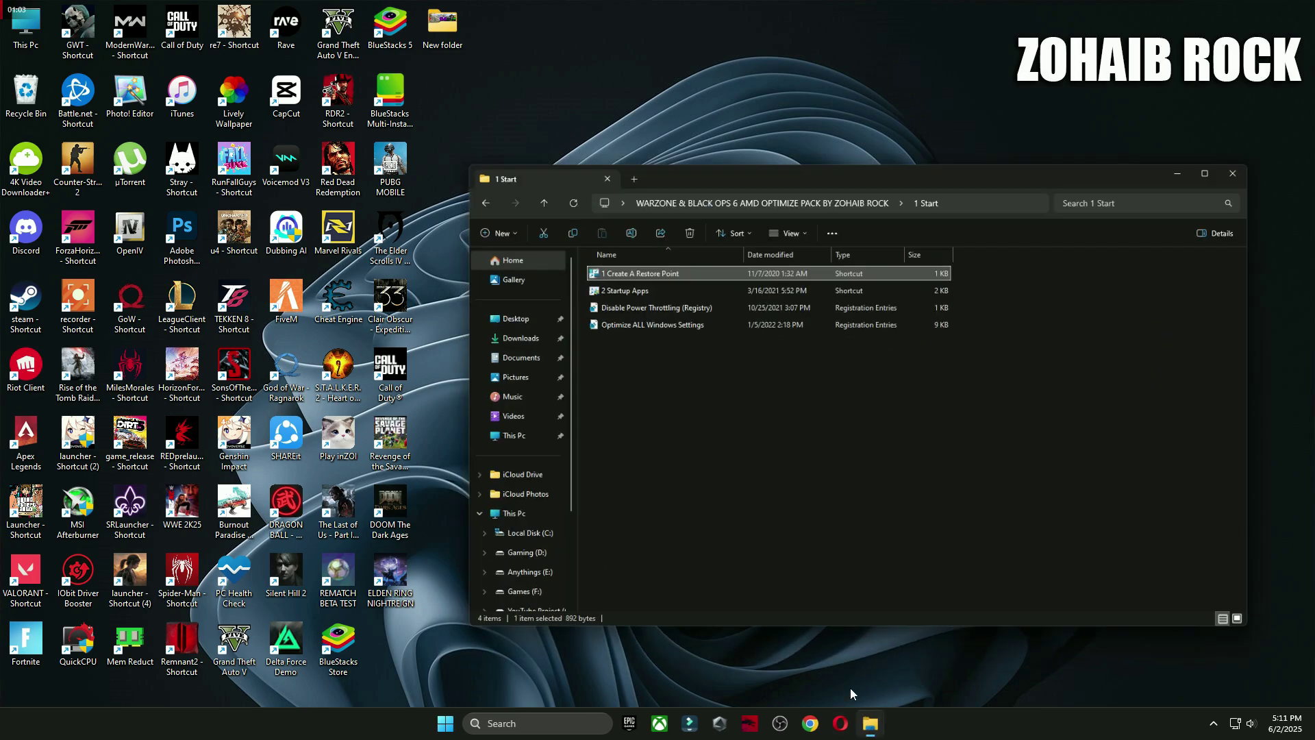
double_click(598, 239)
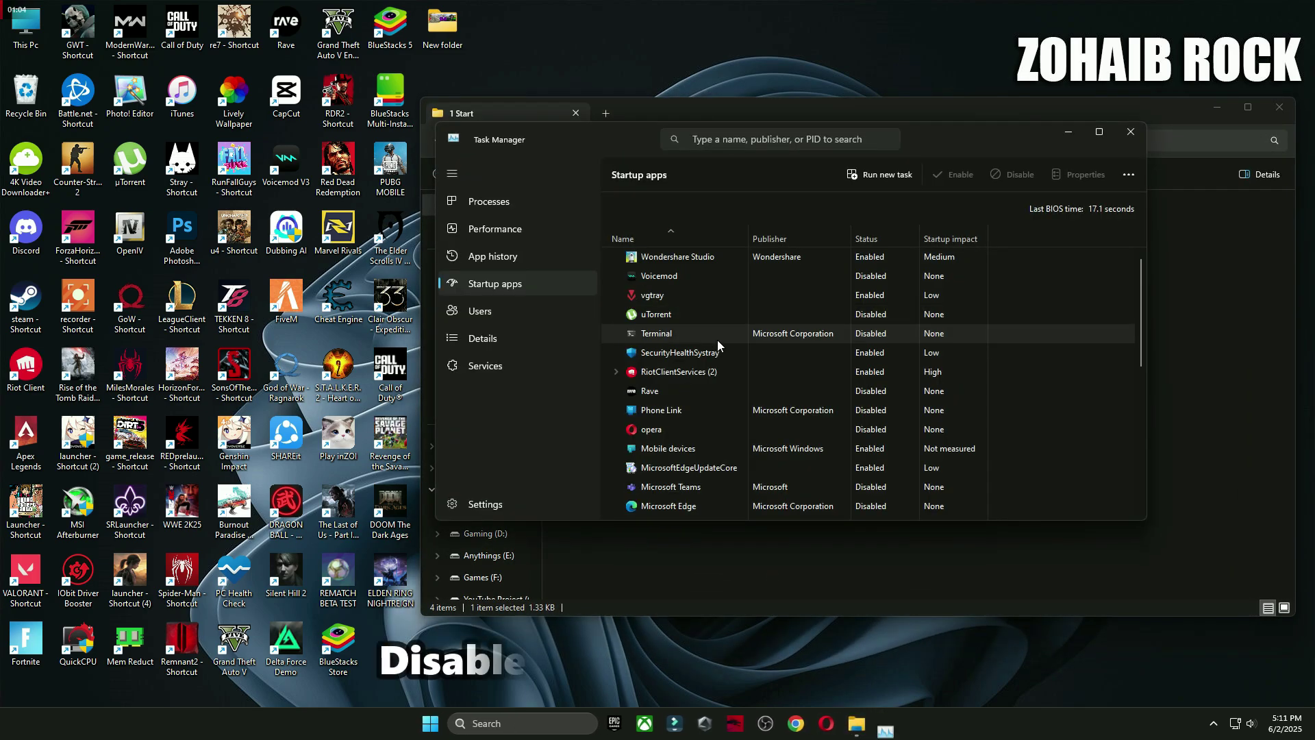
scroll(834, 304, "down", 5)
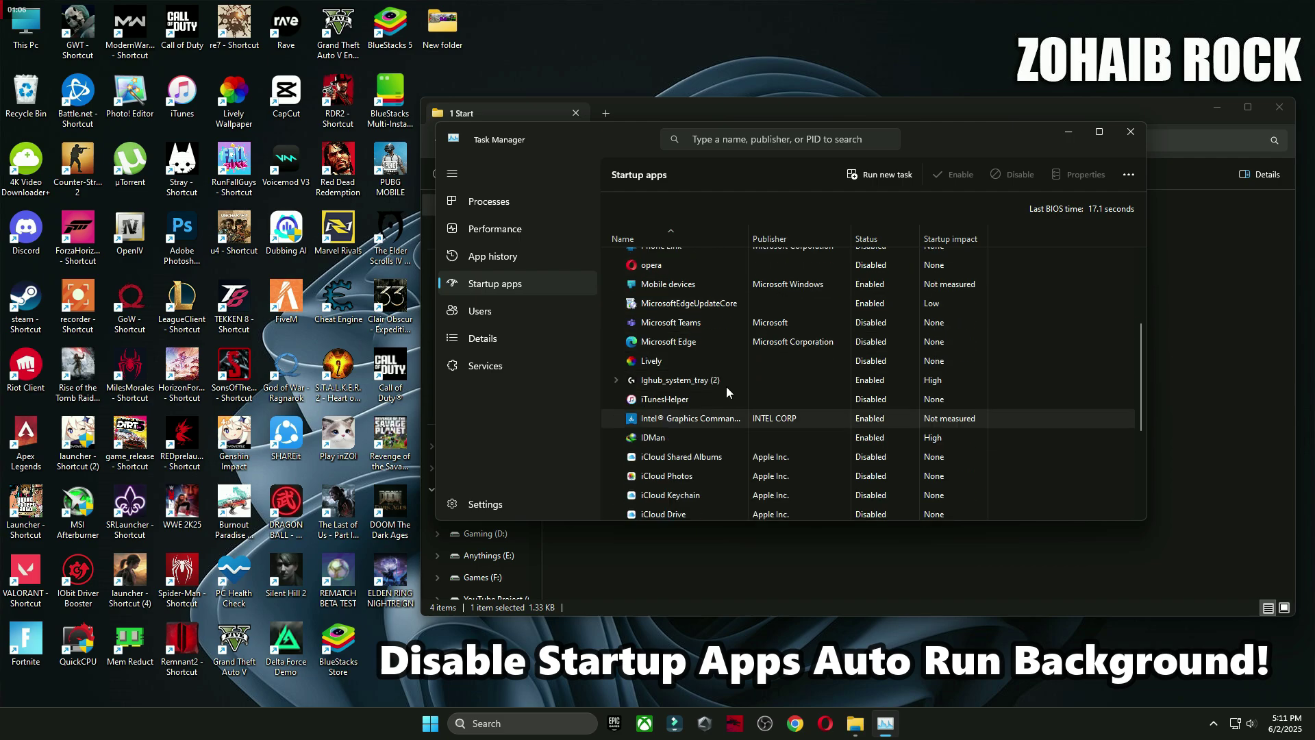
scroll(791, 388, "up", 5)
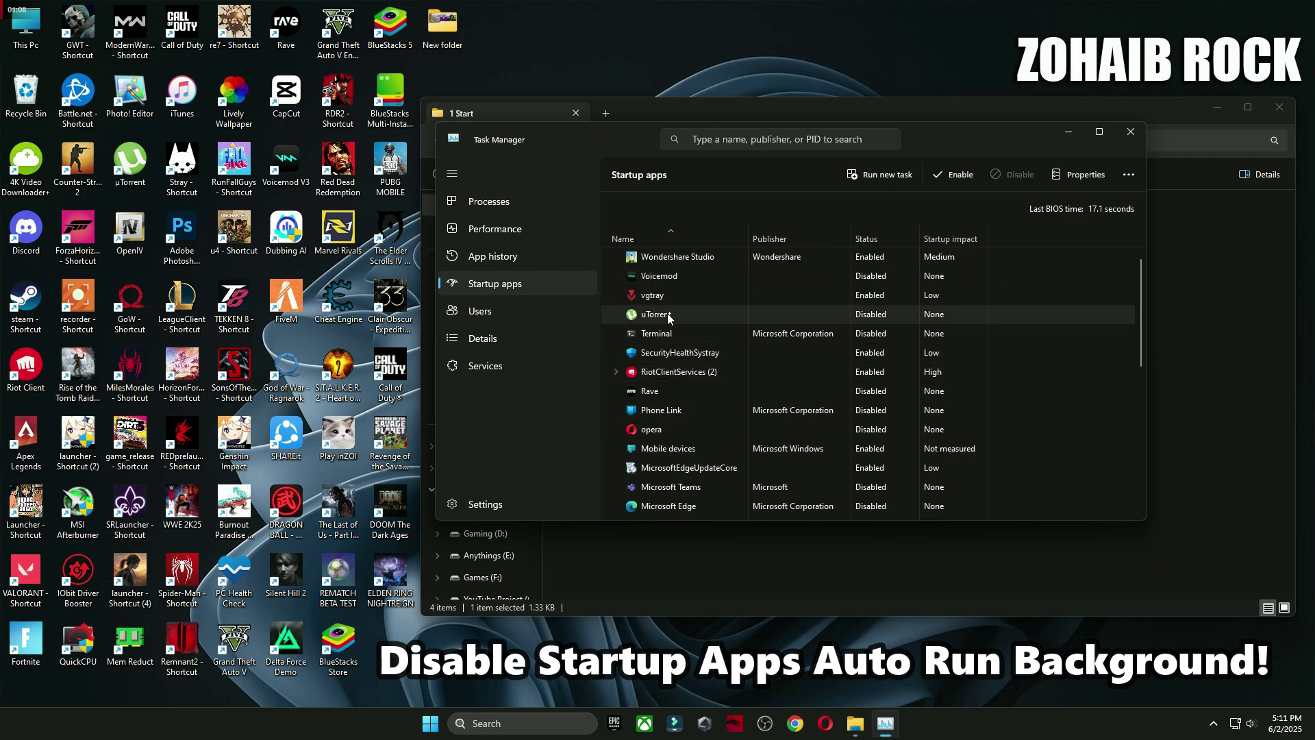
left_click(667, 314)
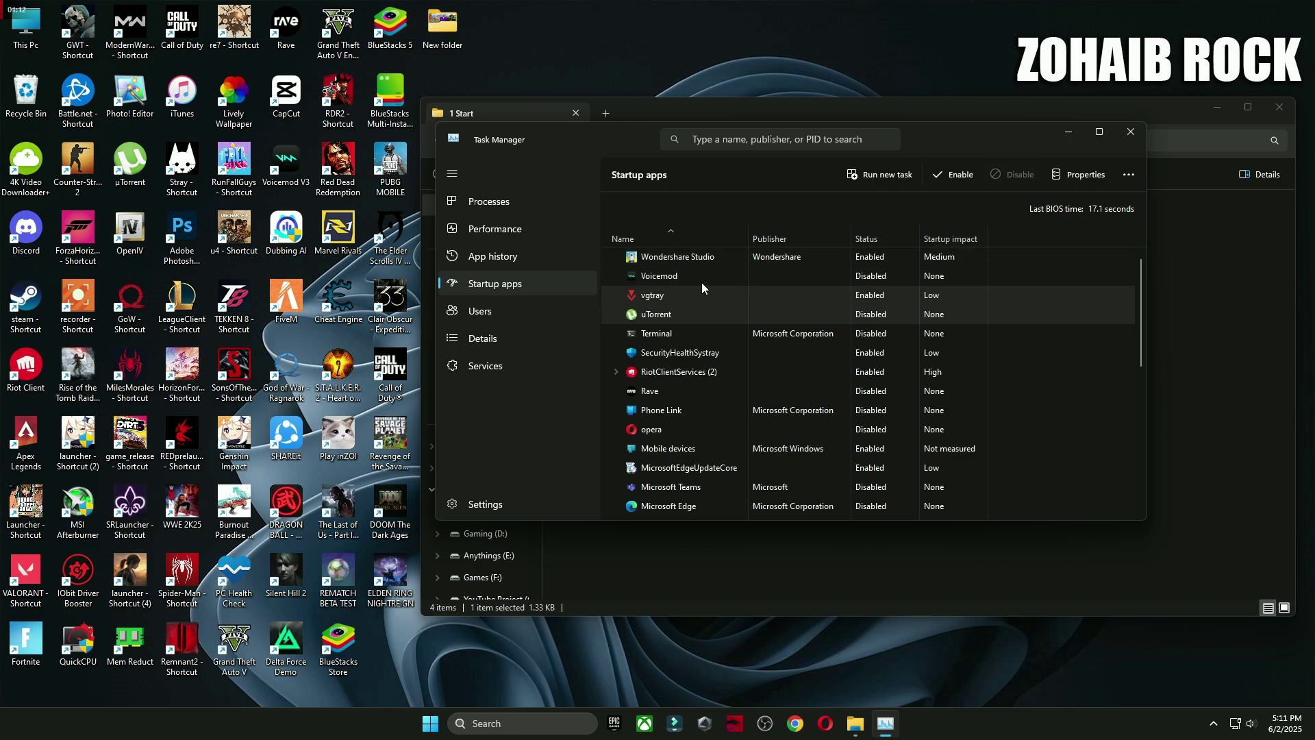
left_click(864, 277)
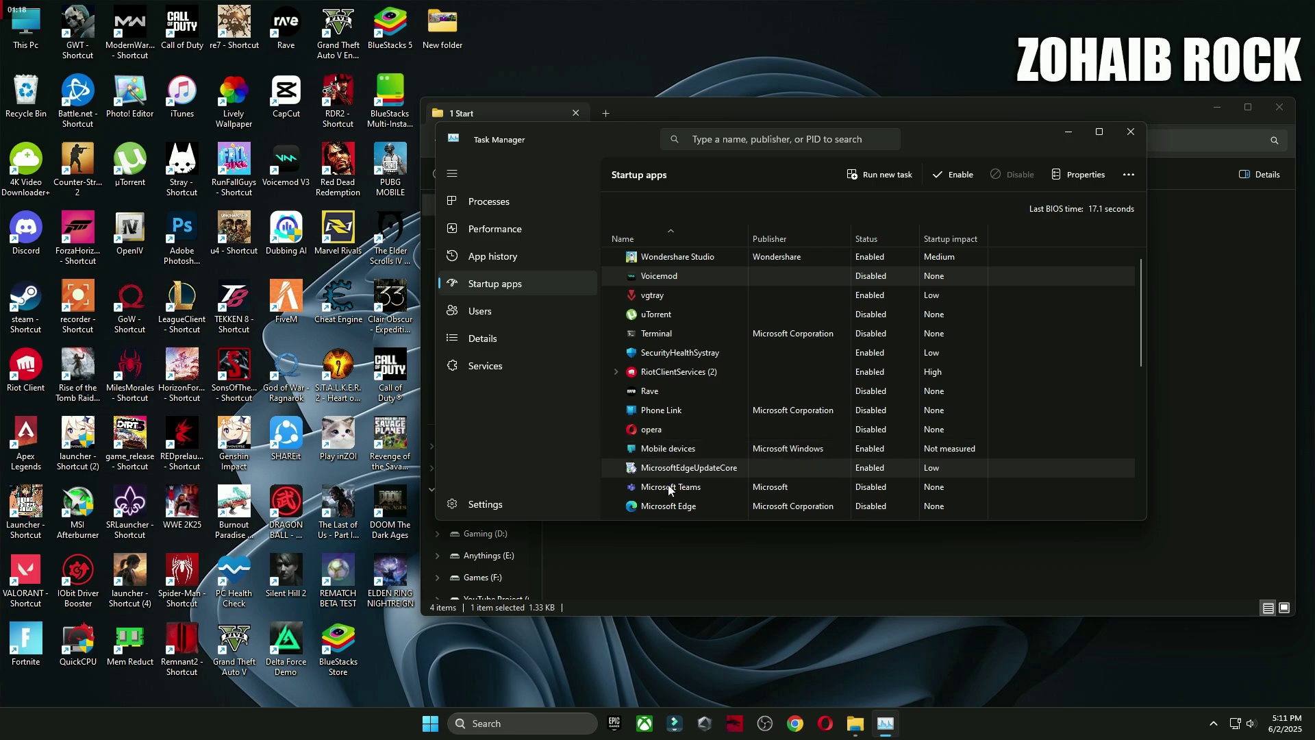
Step: Review the enabled or disabled status of the remaining startup apps to the end of the list, and close Task Manager
scroll(883, 486, "down", 2)
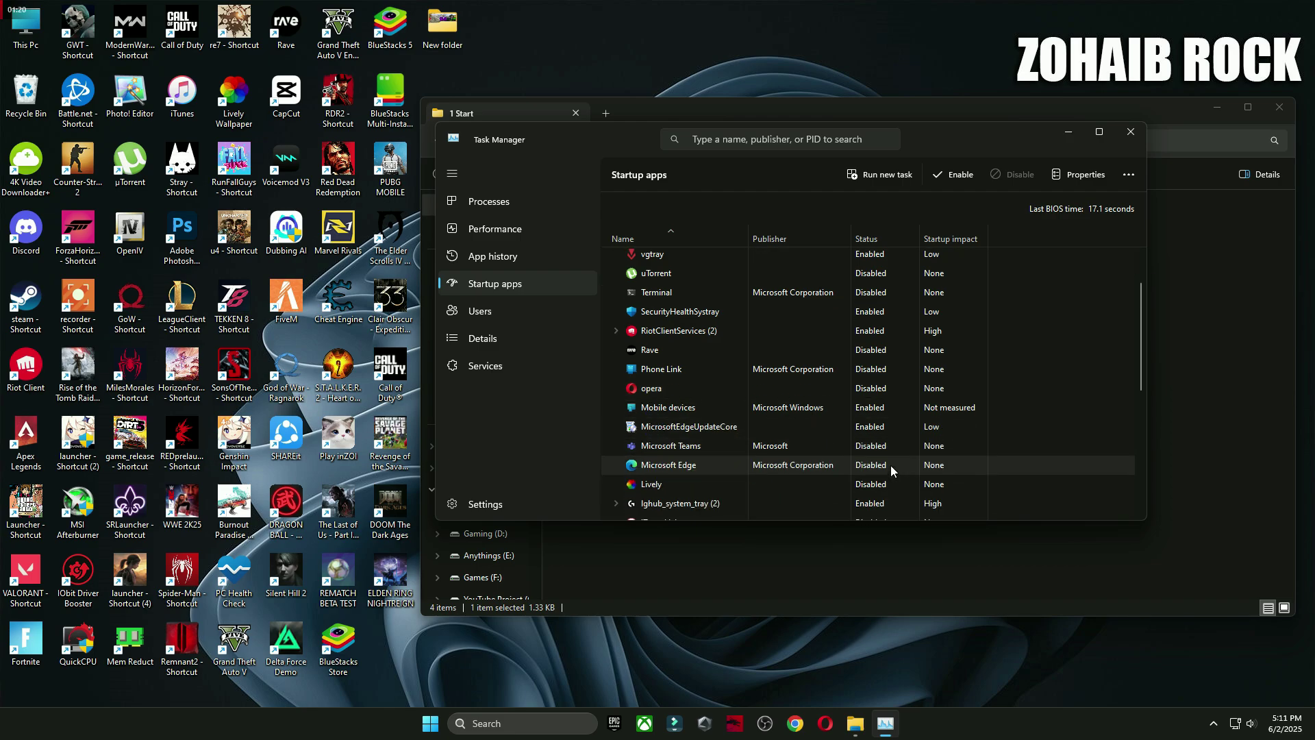
scroll(890, 504, "down", 2)
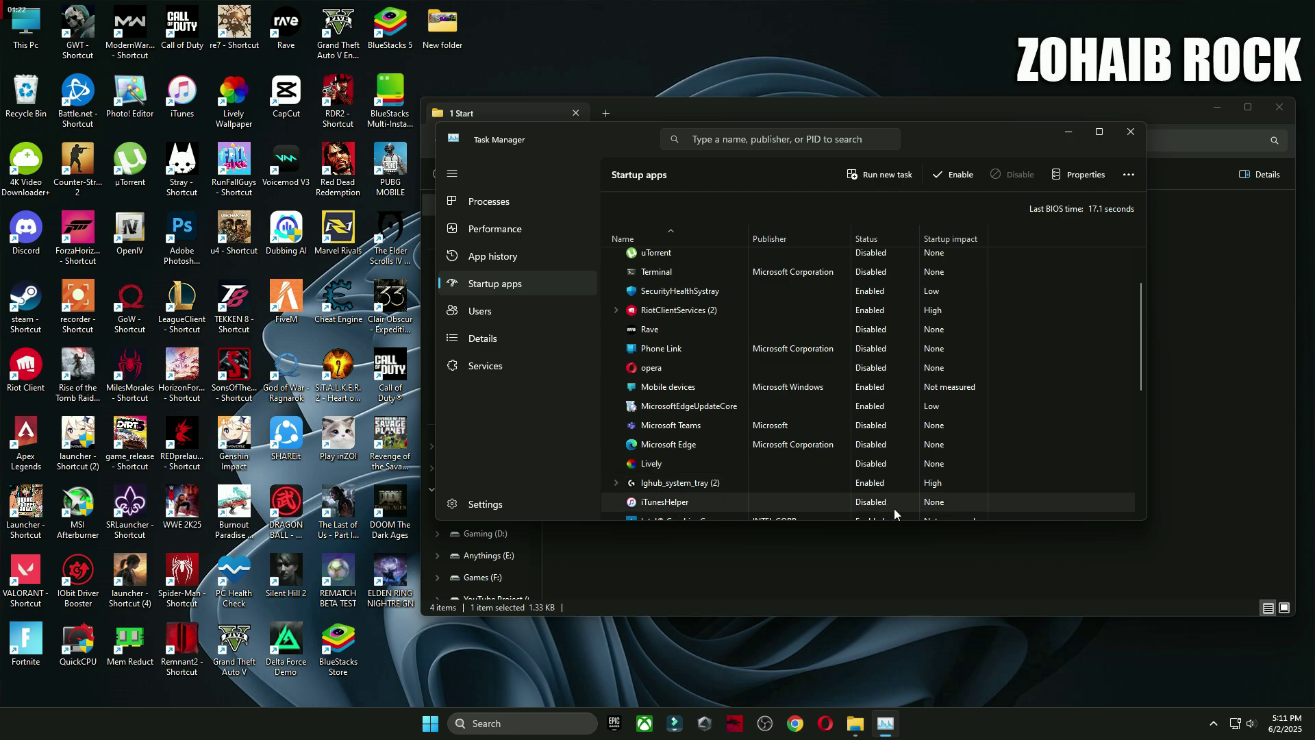
scroll(891, 487, "down", 3)
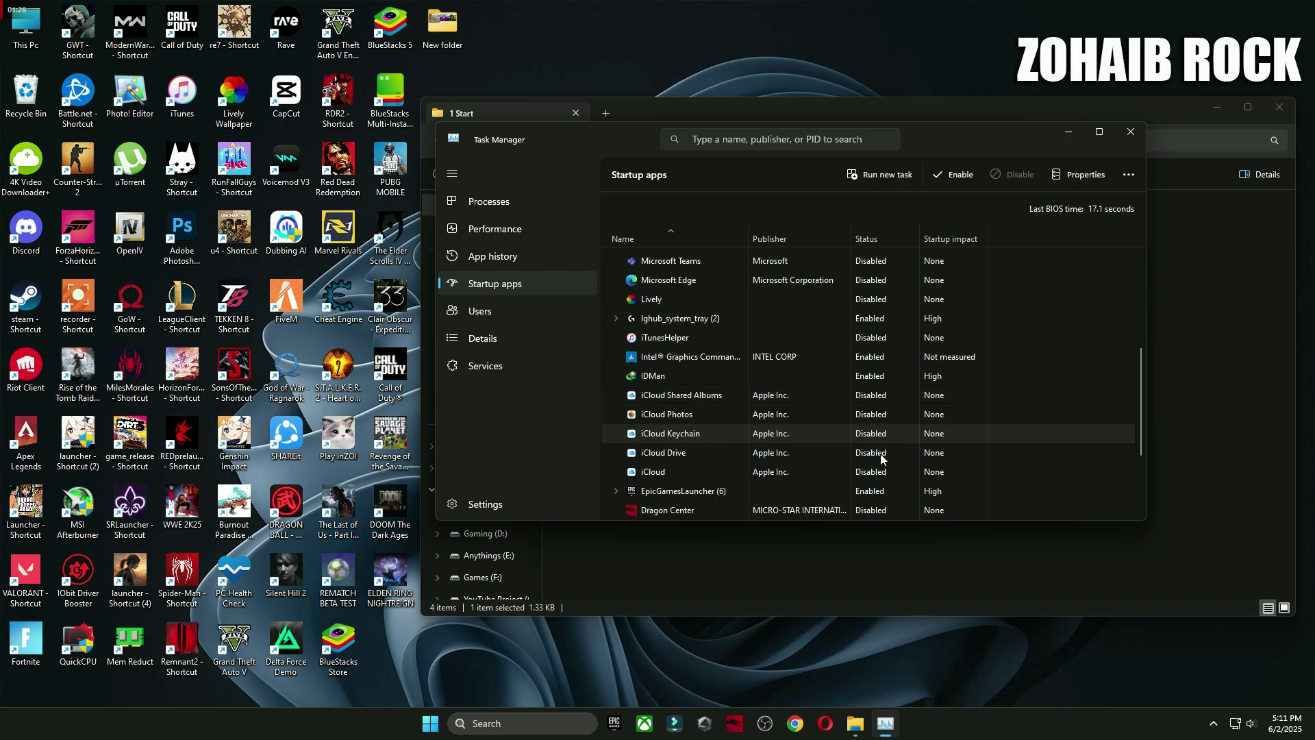
scroll(880, 465, "down", 2)
scroll(879, 466, "down", 1)
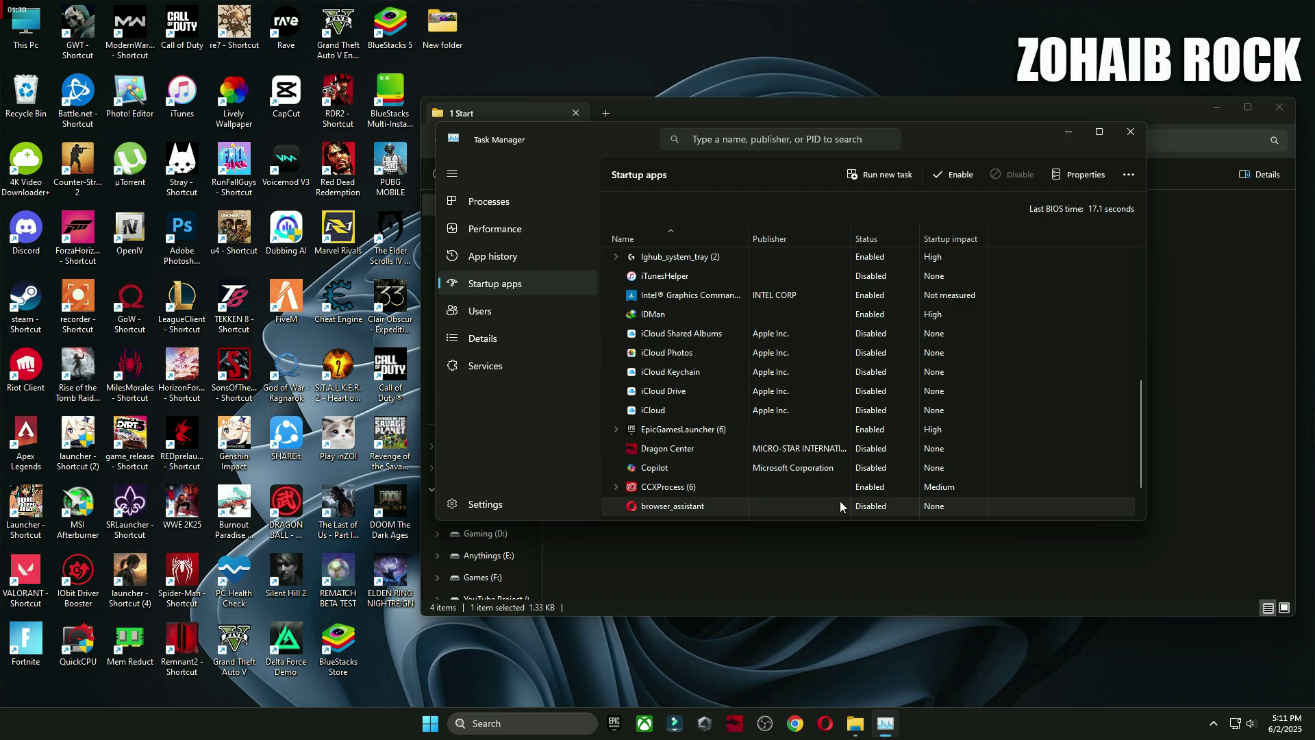
scroll(877, 479, "down", 1)
scroll(879, 490, "down", 3)
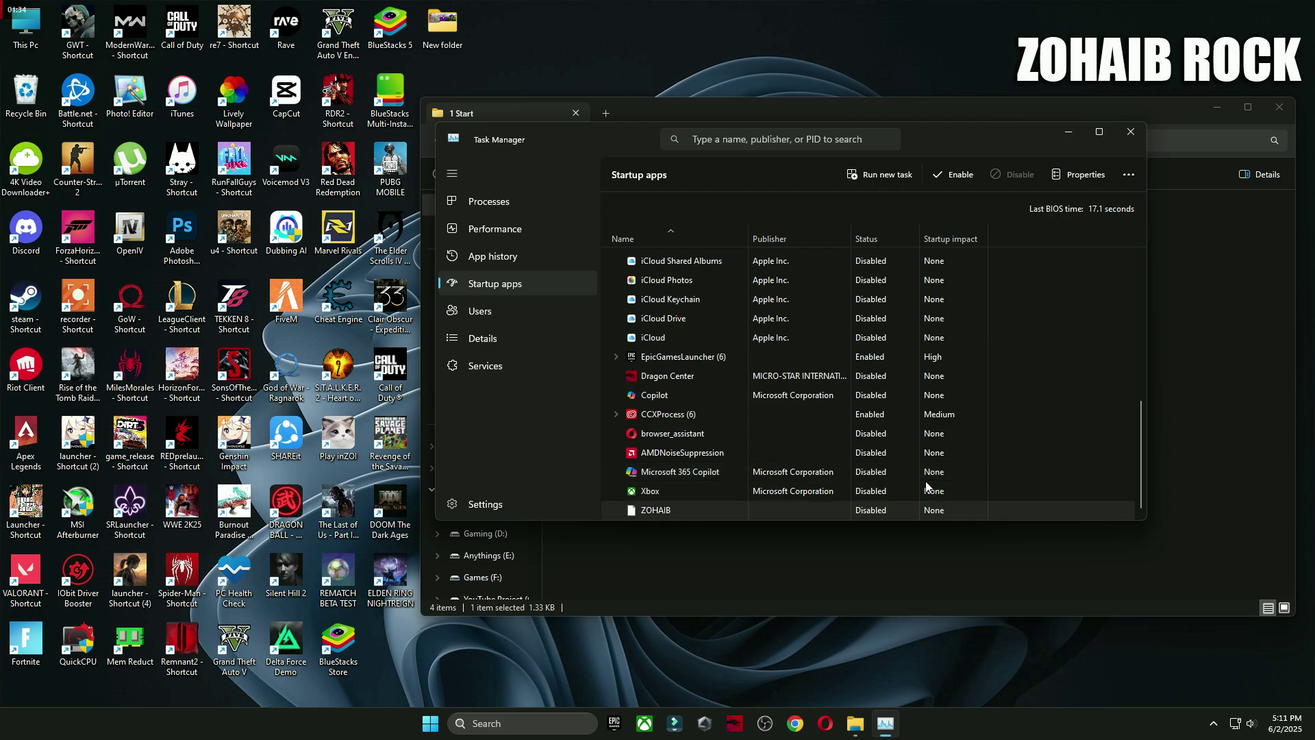
left_click(1130, 132)
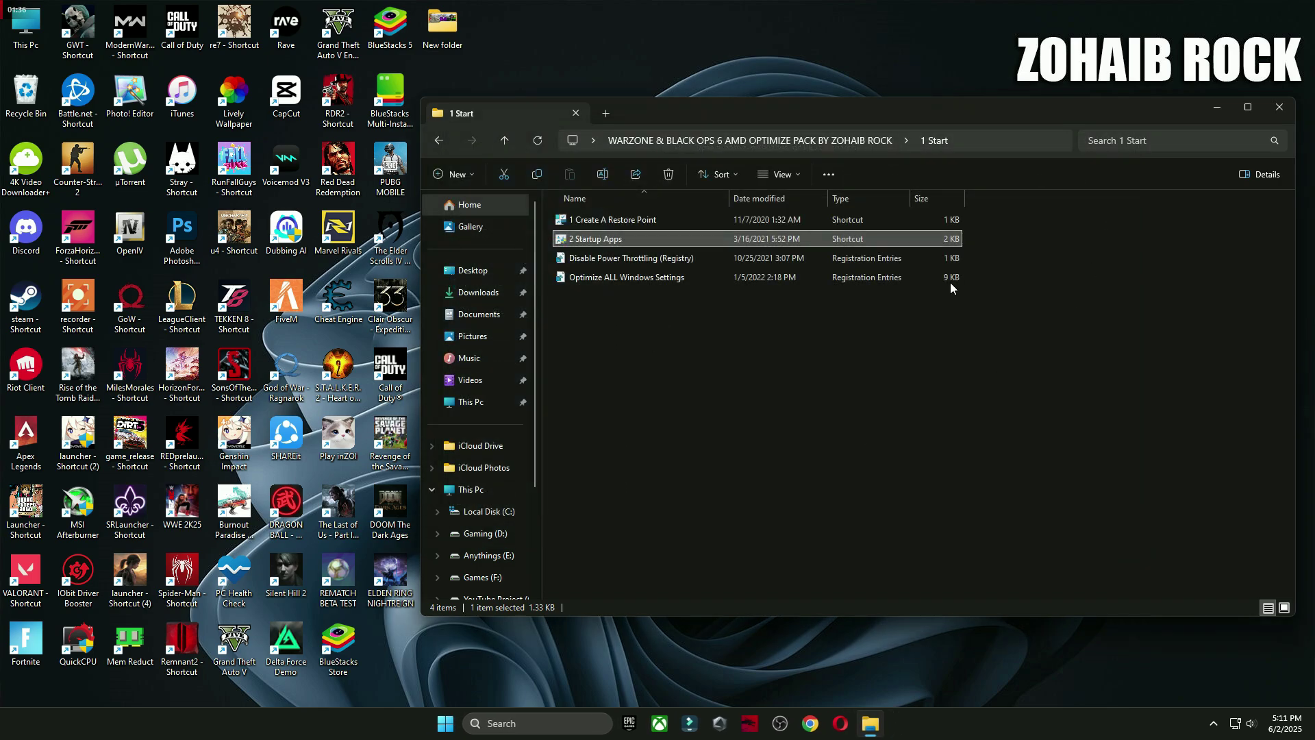
Step: Highlight the two registry files in the 1 Start folder, and look through the System page of Windows Settings before closing it
left_click_drag(978, 258, 956, 277)
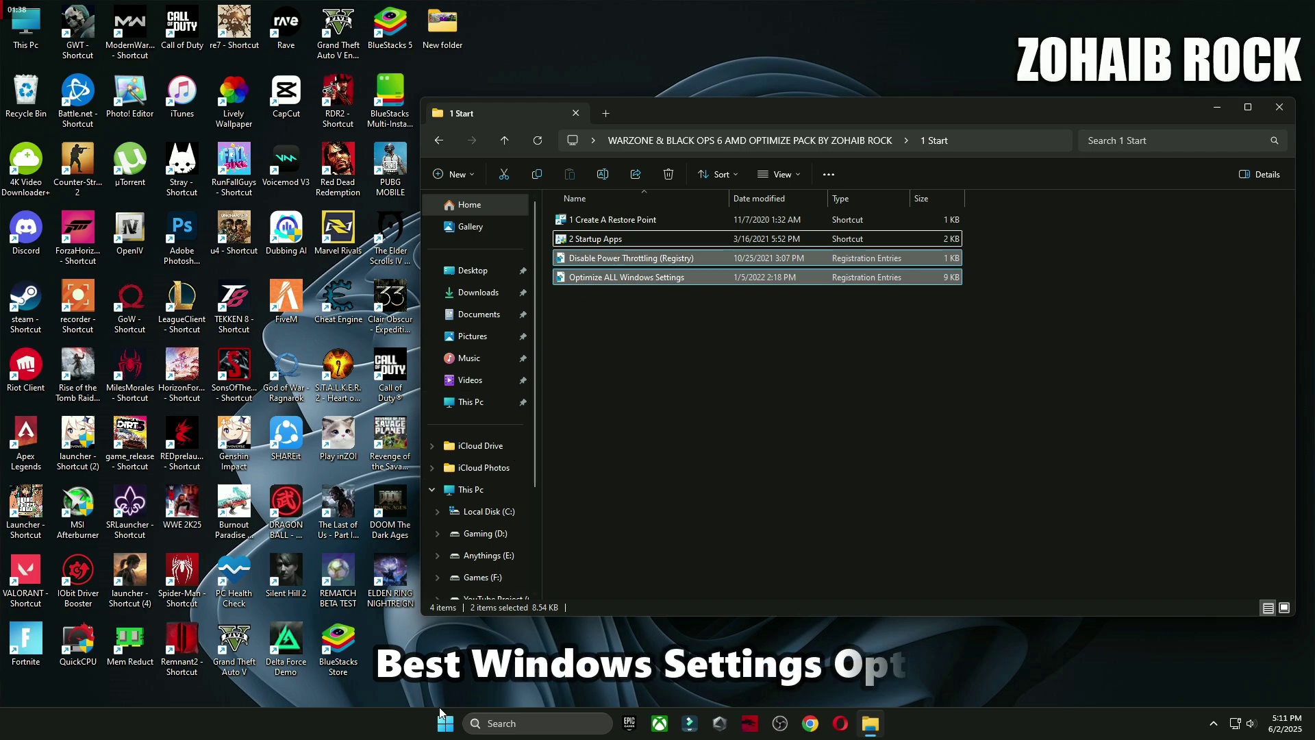
key("super")
left_click(753, 322)
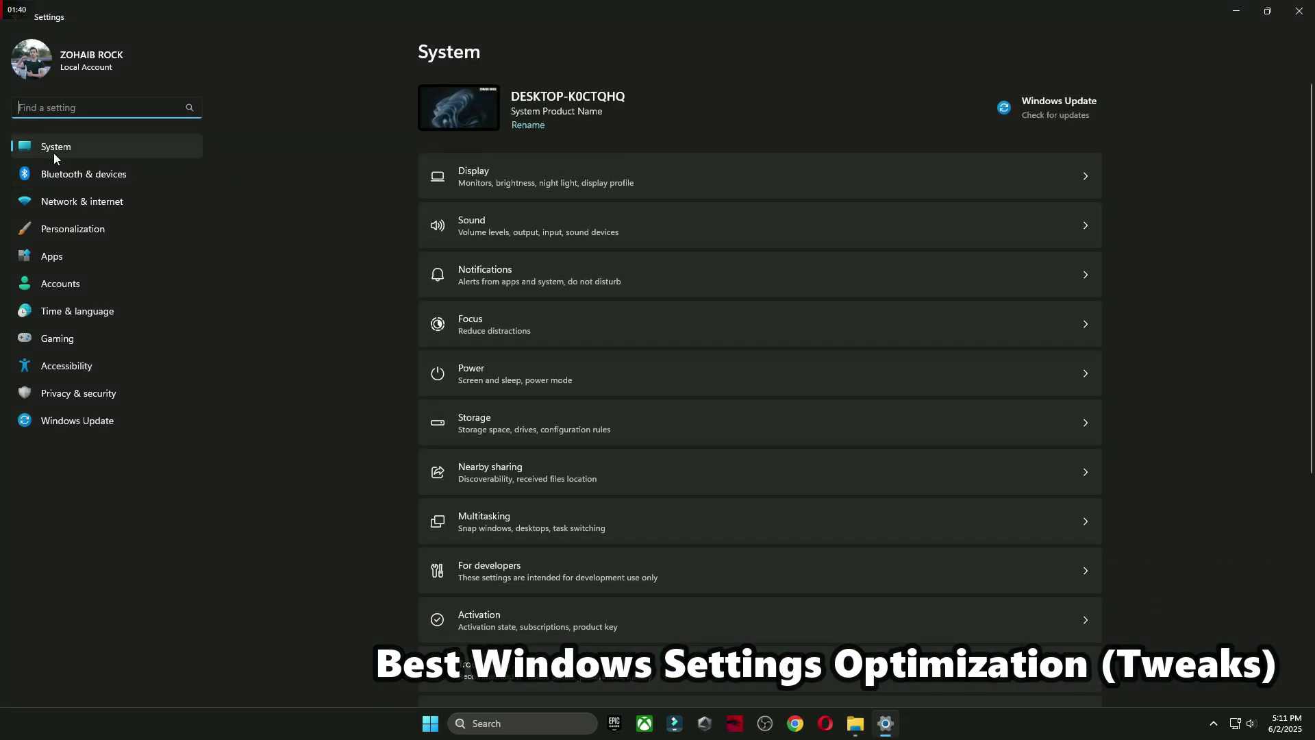
scroll(671, 275, "down", 5)
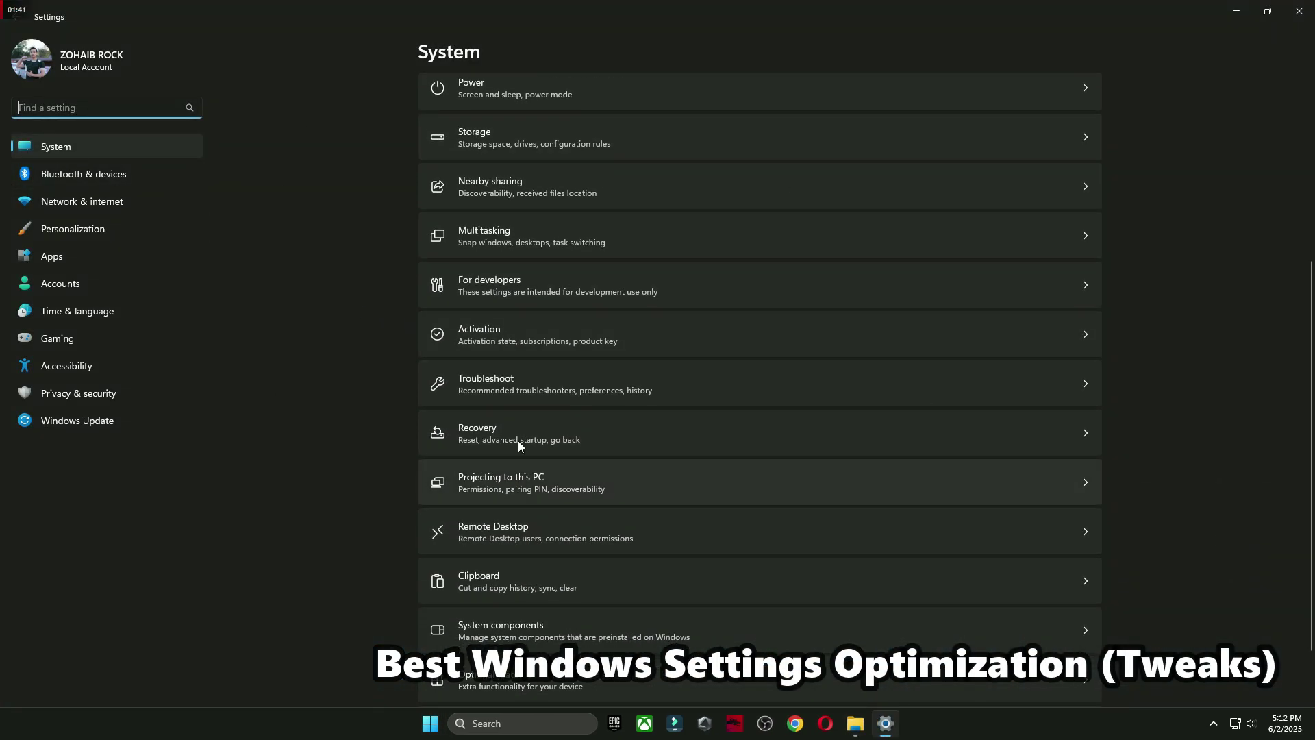
left_click(1294, 11)
Step: Merge the Optimize ALL Windows Settings file into the registry, approving the permission and registry confirmations
double_click(597, 280)
left_click(691, 470)
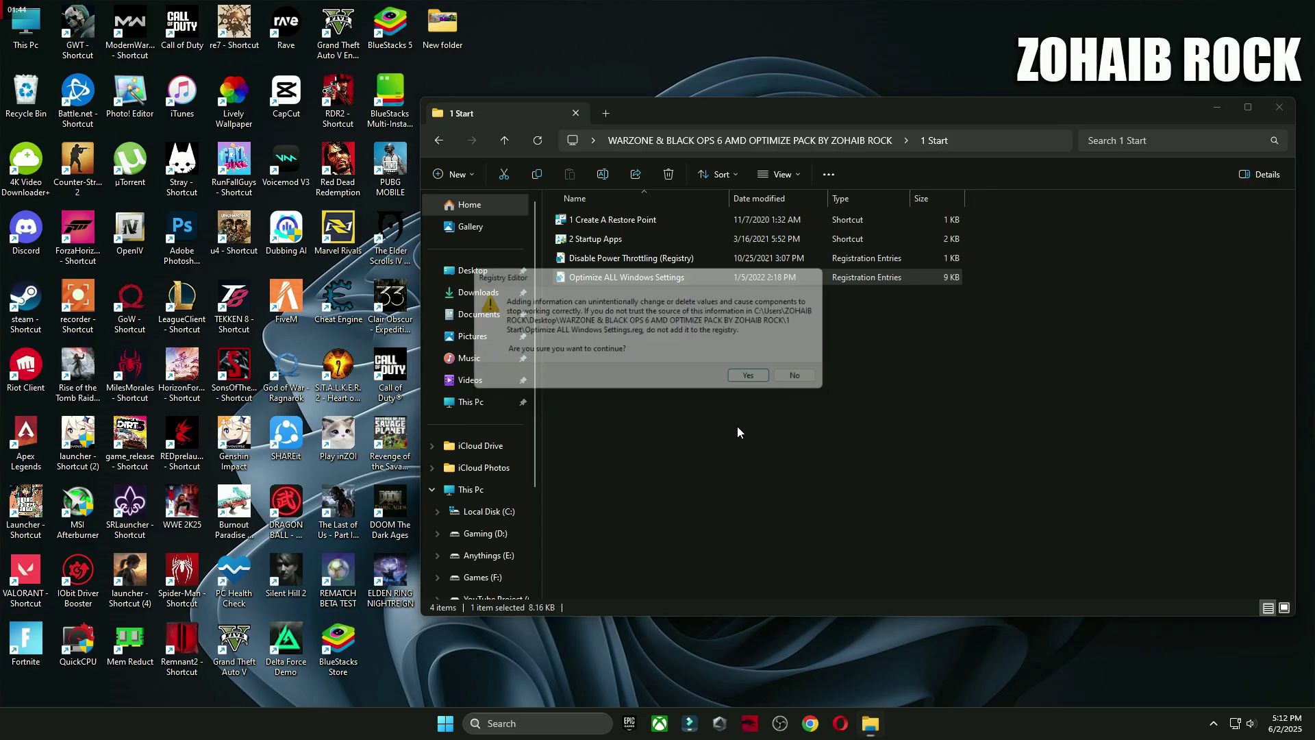
left_click(748, 374)
left_click(808, 364)
Step: Merge the Disable Power Throttling (Registry) file into the registry, approving the permission and registry confirmations
left_click(623, 263)
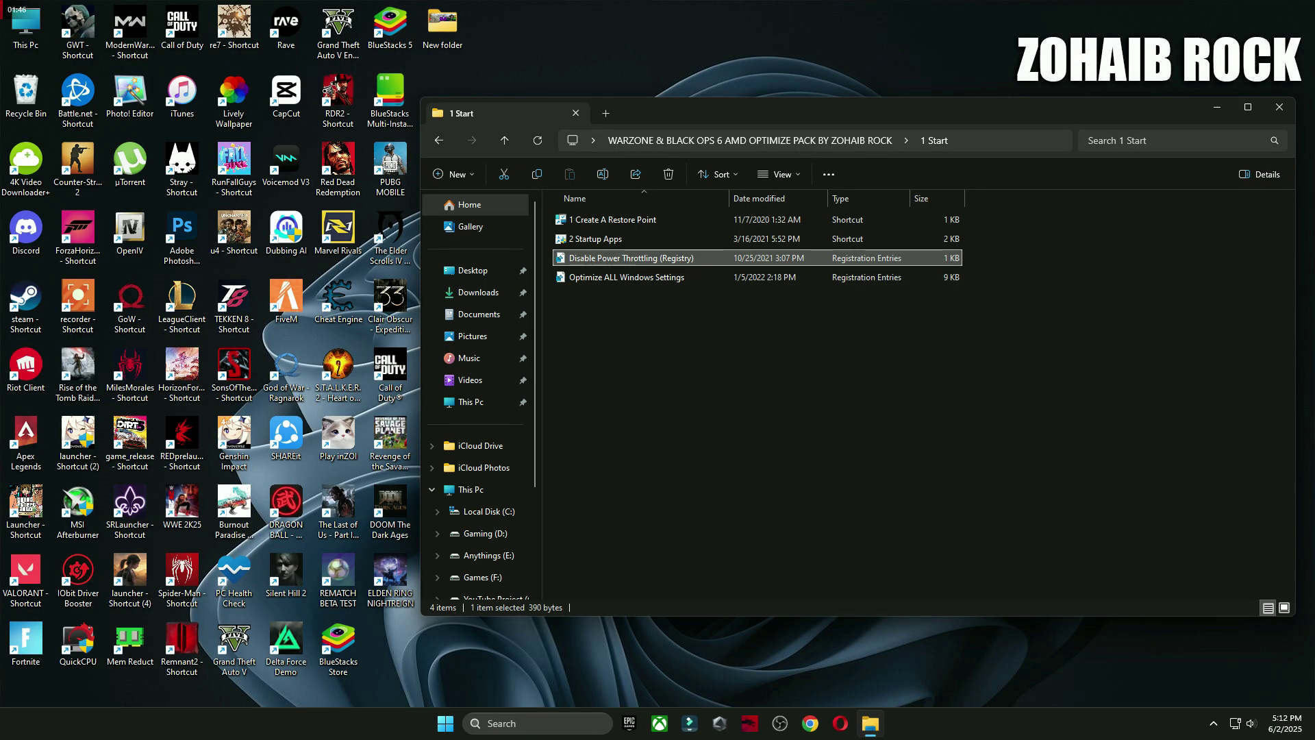
double_click(623, 262)
left_click(687, 470)
left_click(754, 377)
left_click(809, 363)
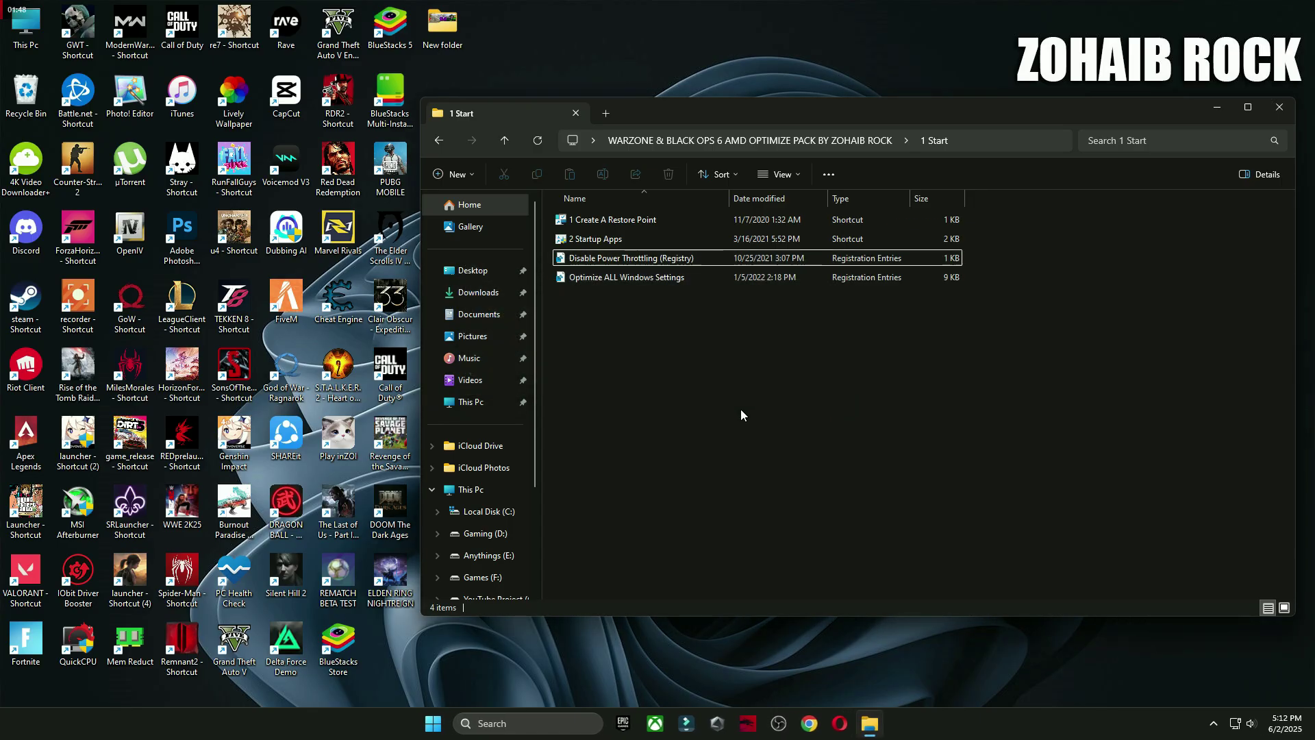
Step: Open the Mouse Acceleration shortcut in the 2 Control Panel folder, check the pointer and button settings, and close Mouse Properties
key("alt+Left")
double_click(599, 239)
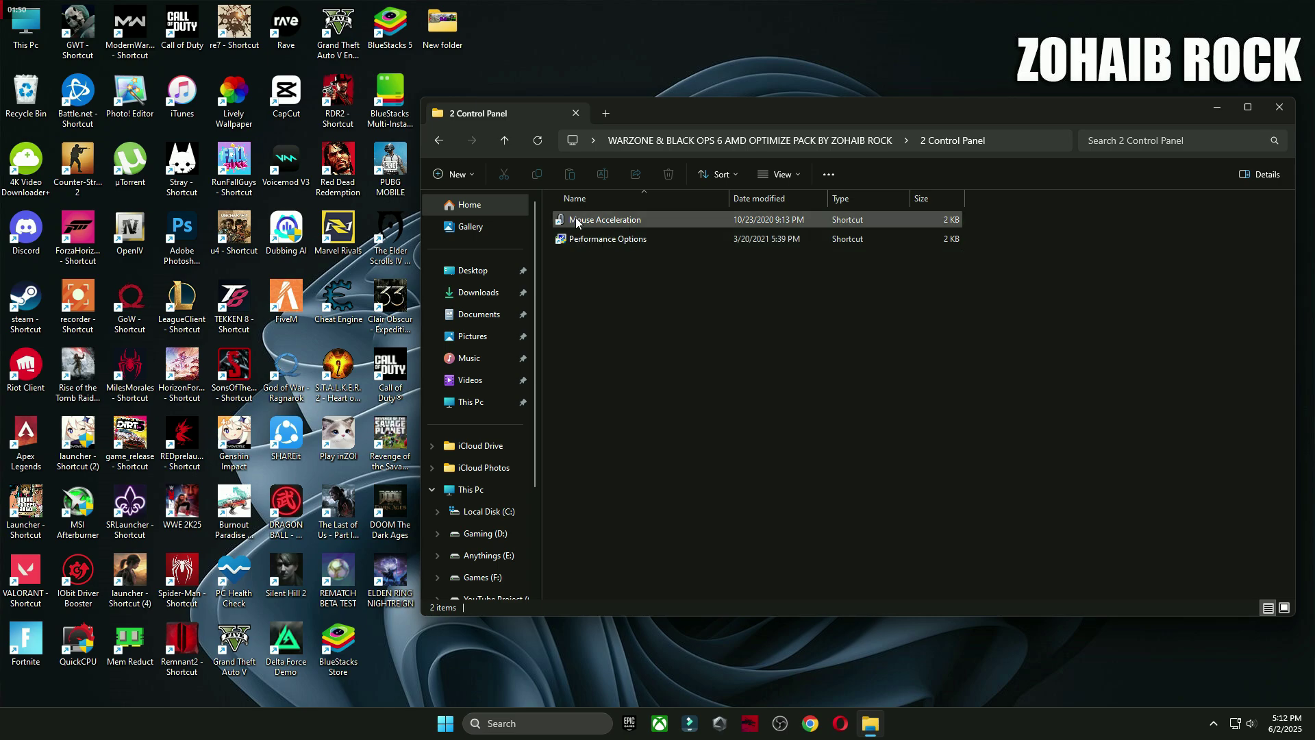
double_click(575, 219)
left_click_drag(367, 176, 749, 151)
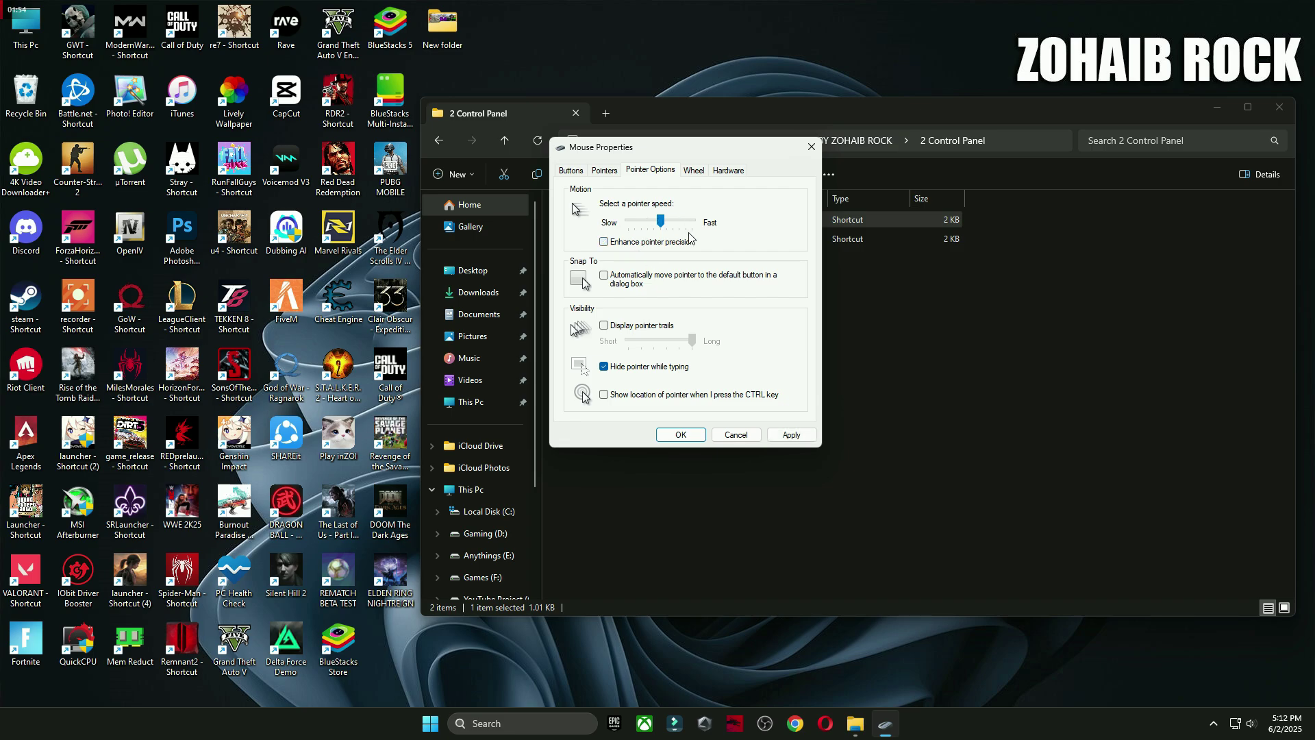
left_click(567, 171)
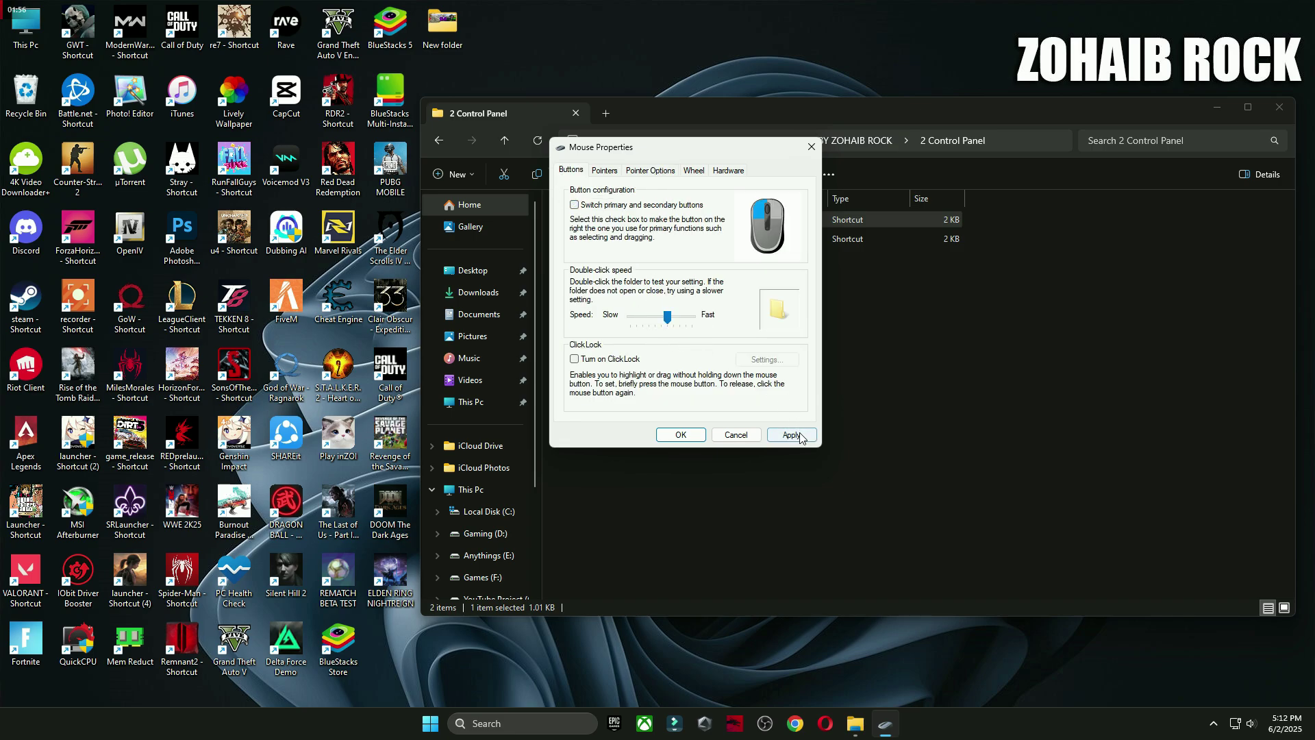
key("Return")
Step: Switch to Logitech G HUB, check the G502 HERO mouse's sensitivity and report rate, and close it
left_click(1213, 724)
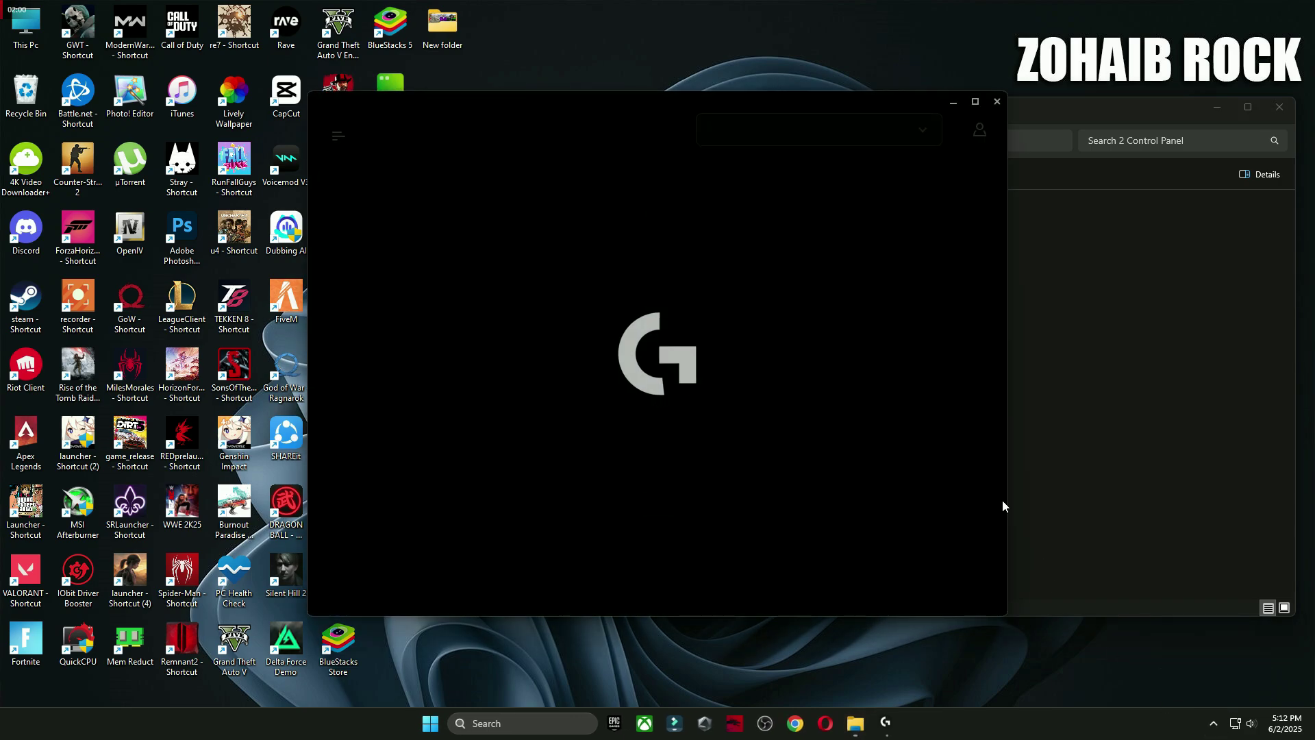
left_click_drag(668, 101, 765, 109)
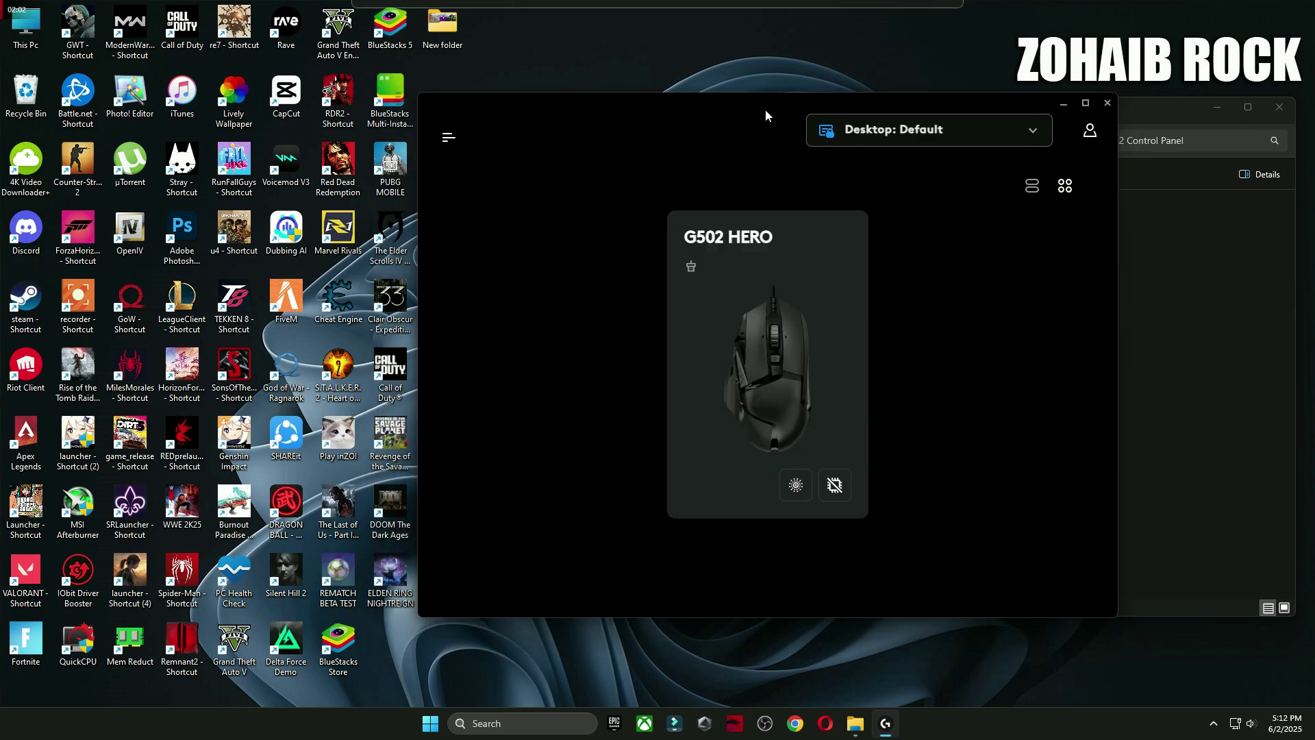
left_click(745, 350)
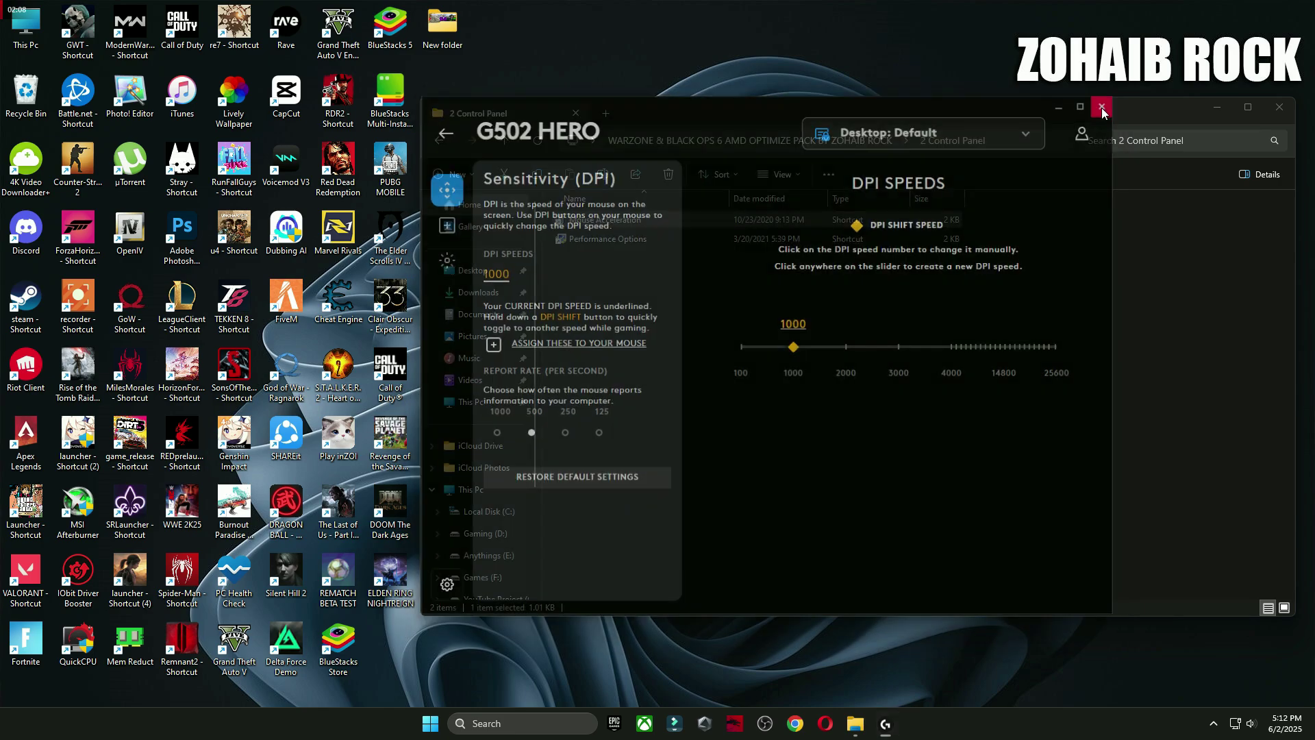
left_click(1111, 133)
Step: Set the visual effects in Performance Options to Let Windows choose what's best for my computer, and accept the dialog
double_click(593, 242)
left_click_drag(208, 55, 715, 134)
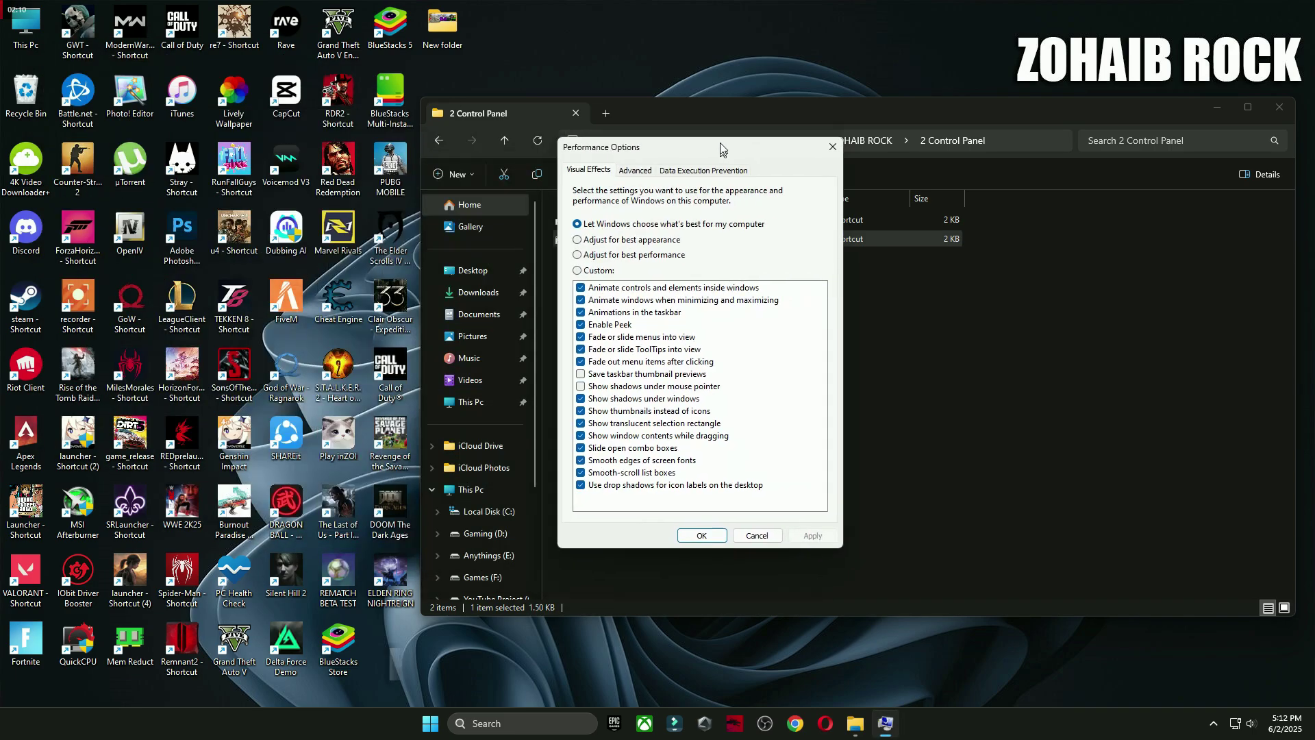
left_click(612, 234)
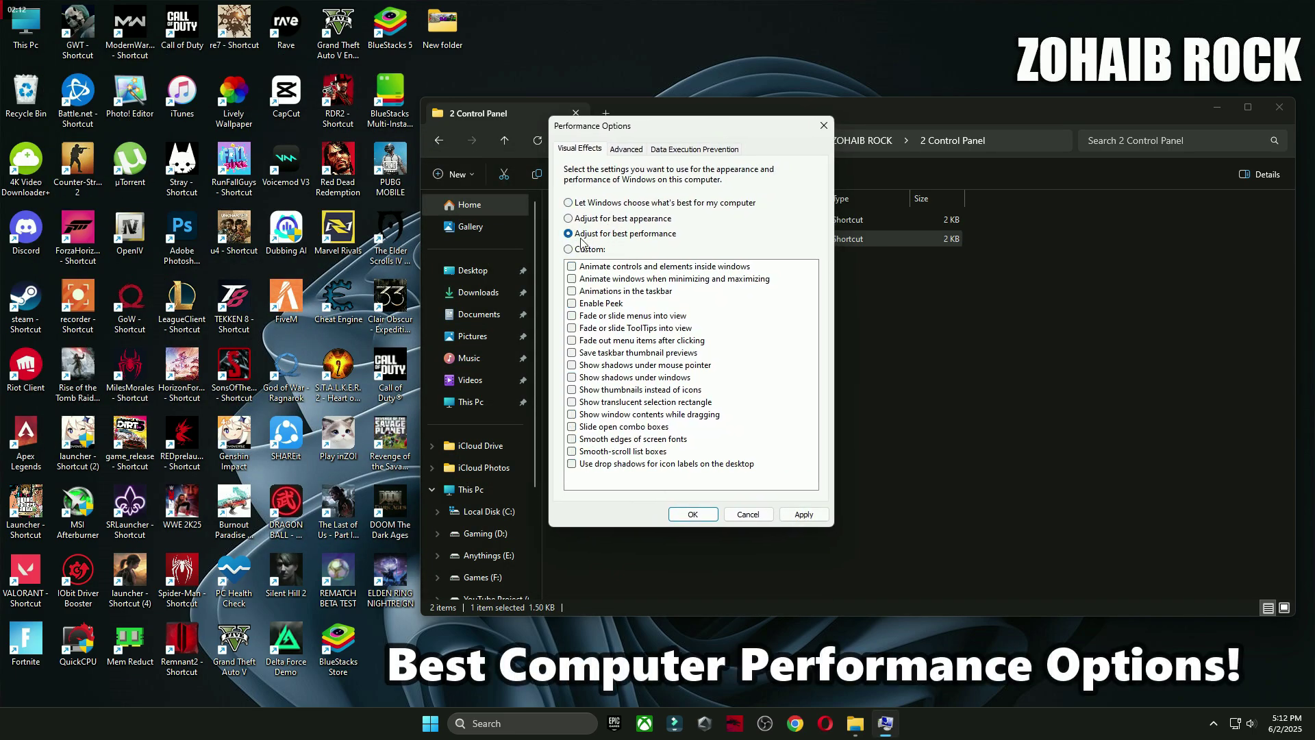
left_click(679, 204)
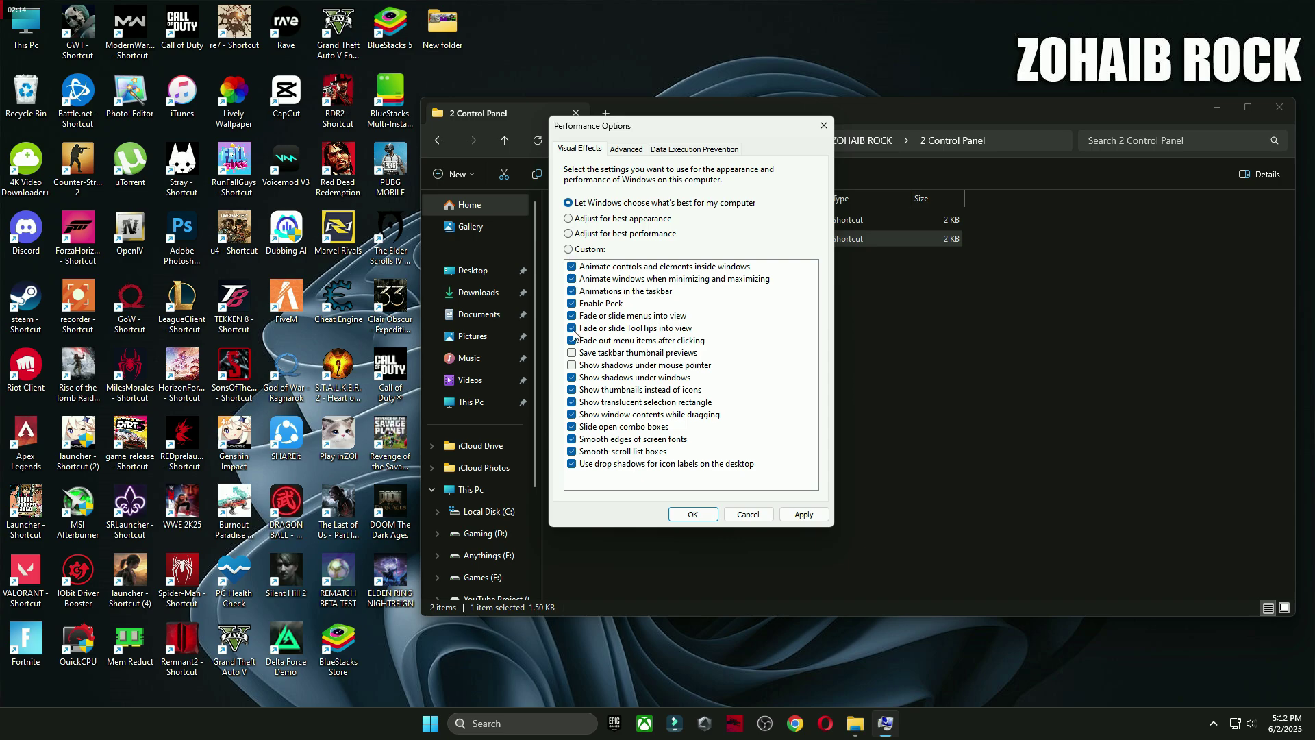
left_click(693, 513)
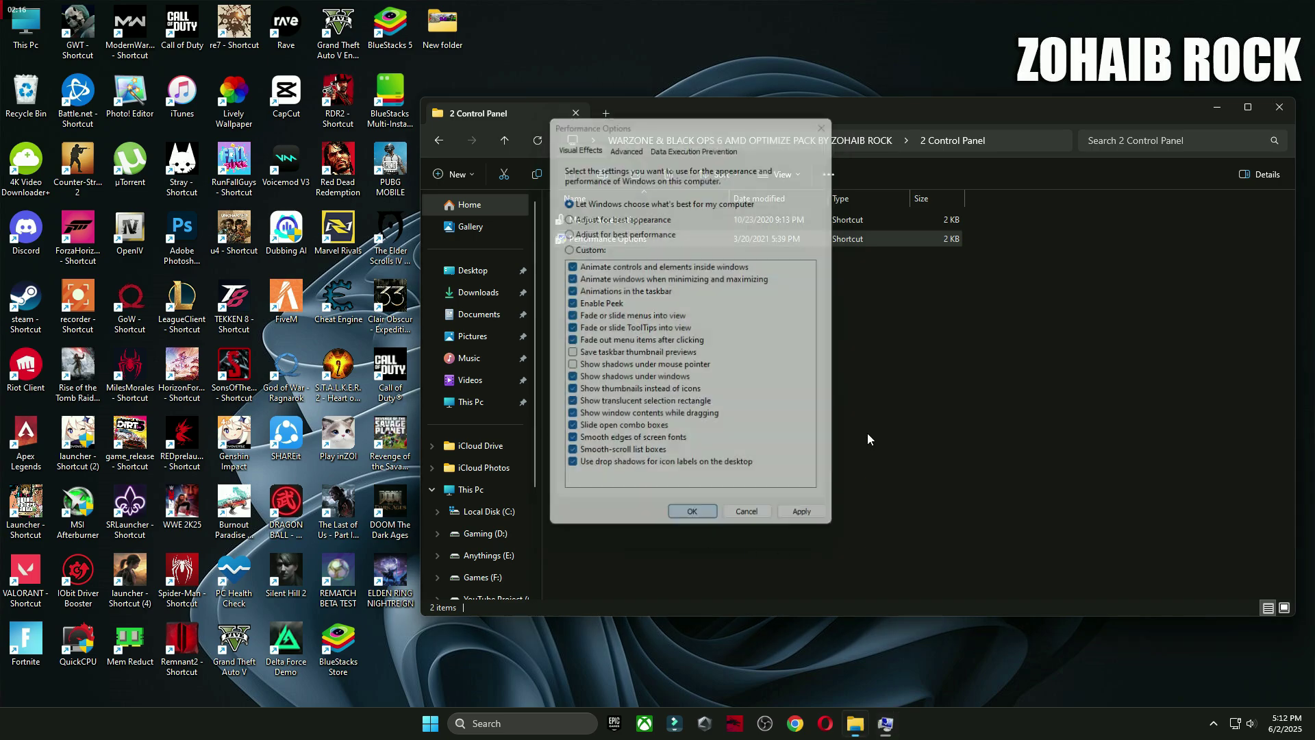
Step: View the installer in the 3 Power Plan folder, switch to Quick CPU, and dismiss its update notice
key("alt+Left")
double_click(596, 258)
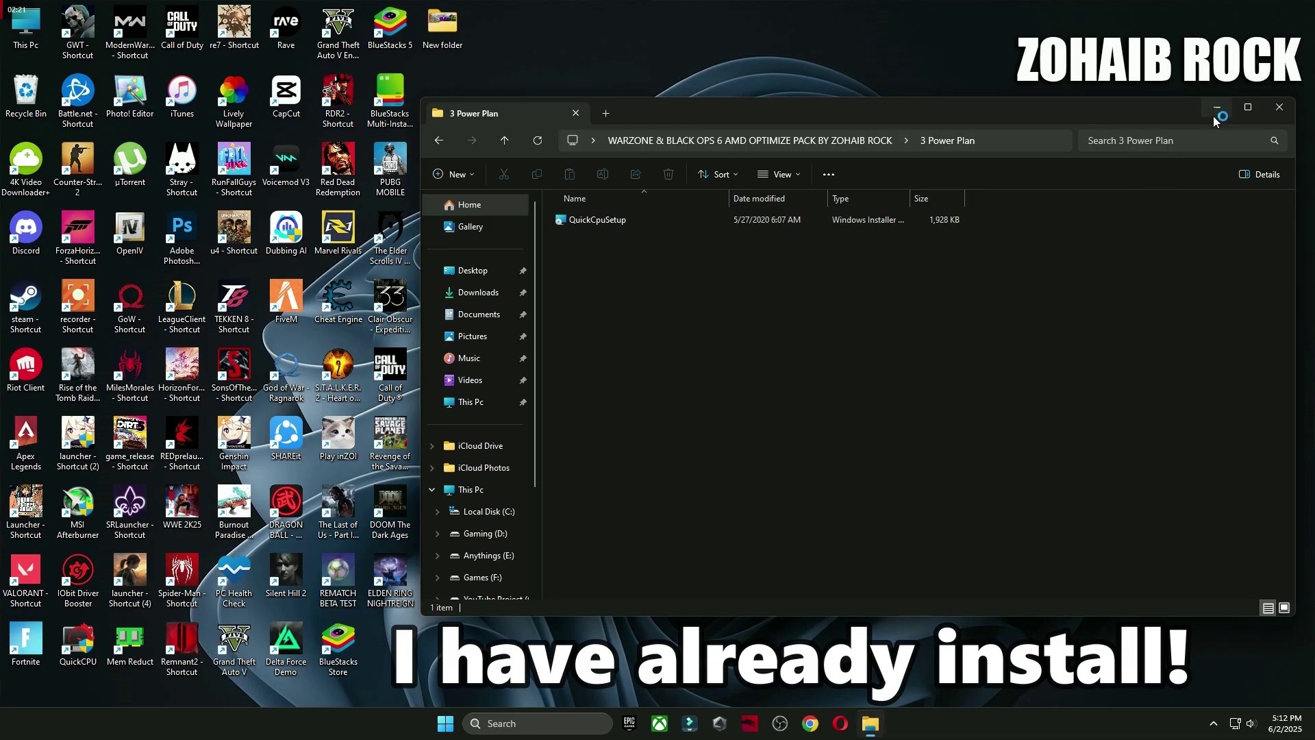
left_click(1215, 114)
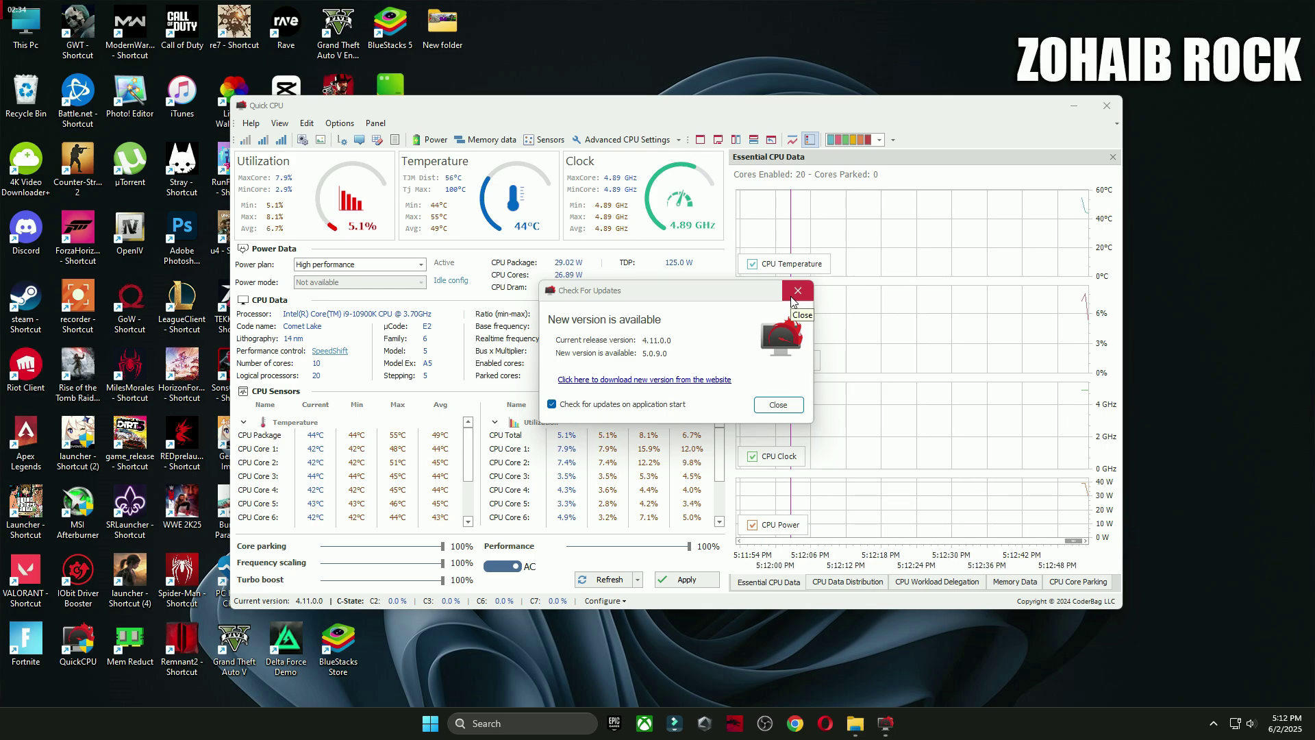
left_click(788, 405)
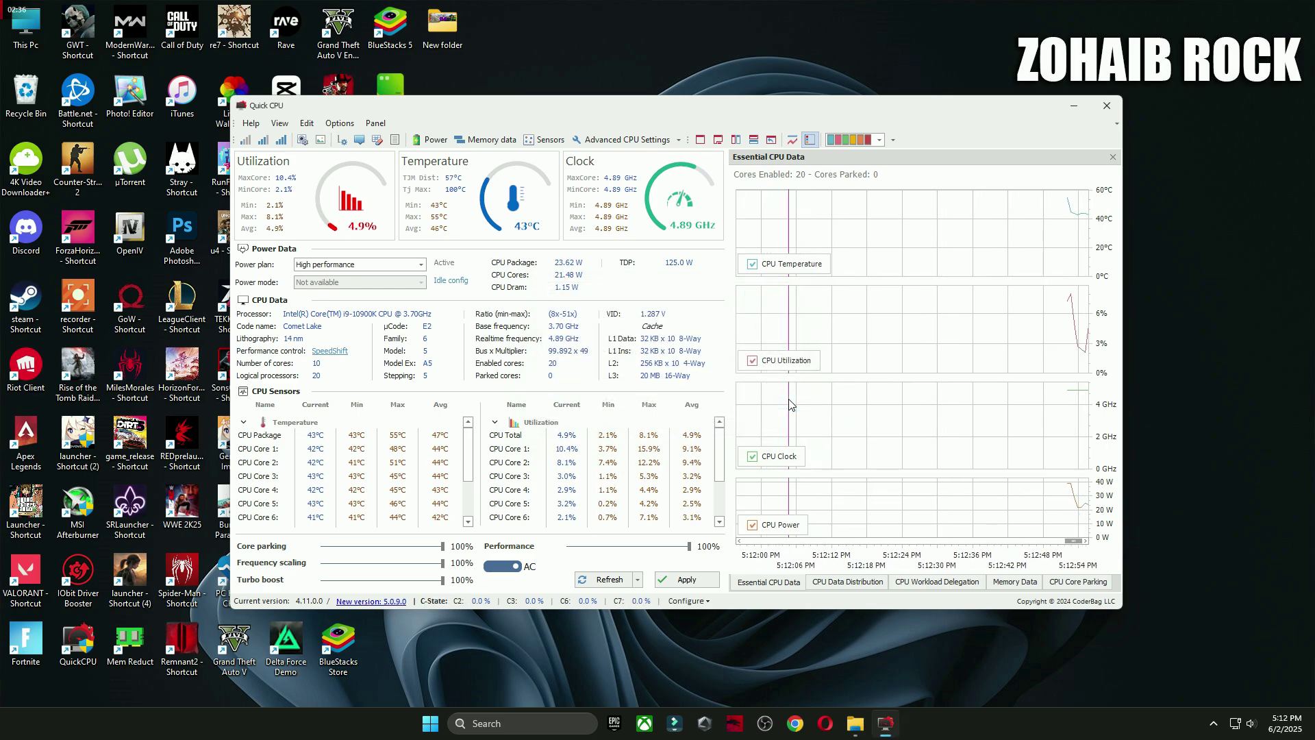
Step: Choose the High performance power plan in Quick CPU
left_click_drag(647, 114, 819, 121)
left_click(529, 271)
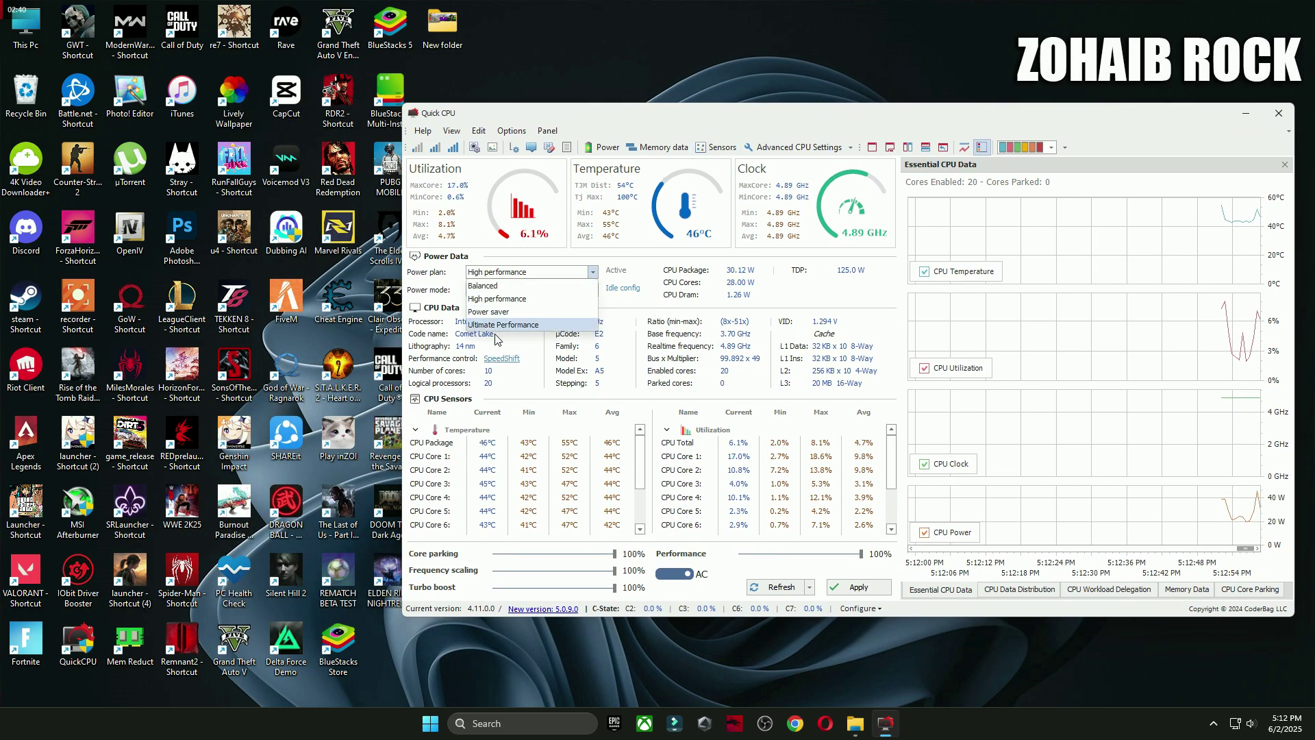
left_click(504, 300)
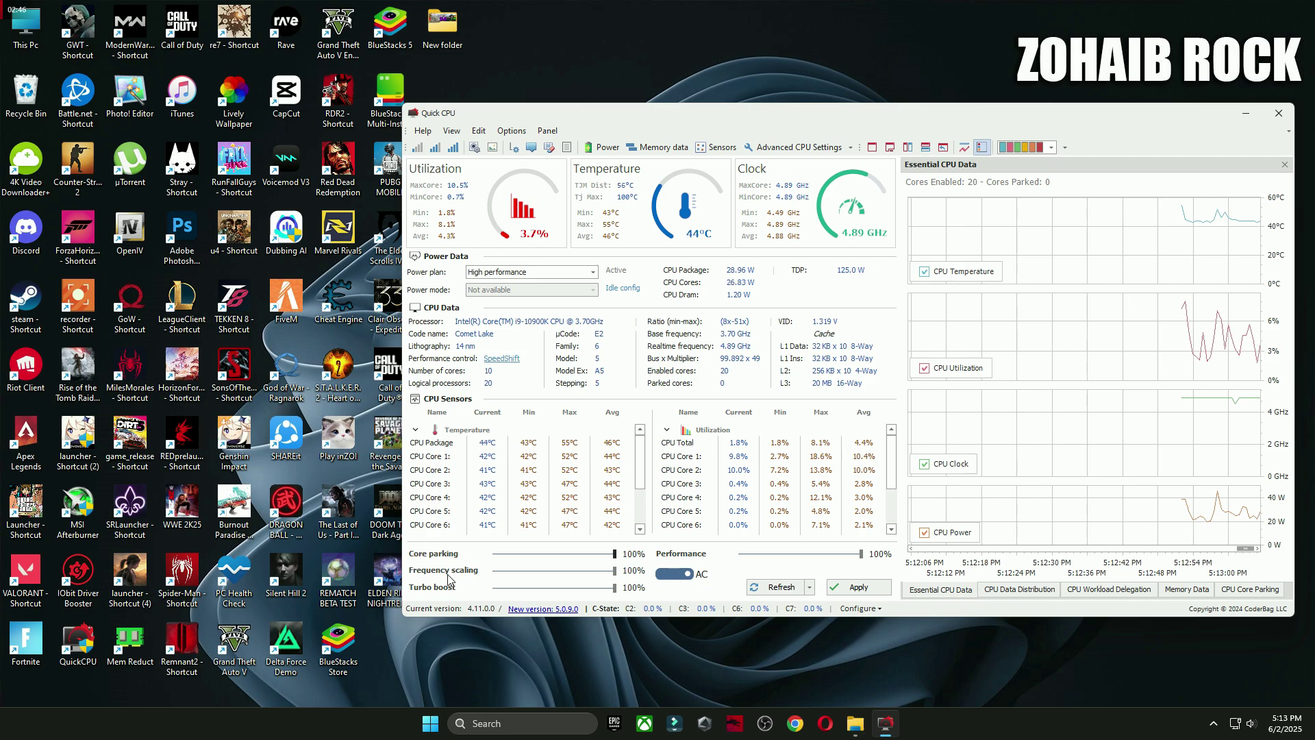
Step: Set Quick CPU's frequency scaling and performance to 100%, apply the changes, and close the program
left_click(529, 579)
key("End")
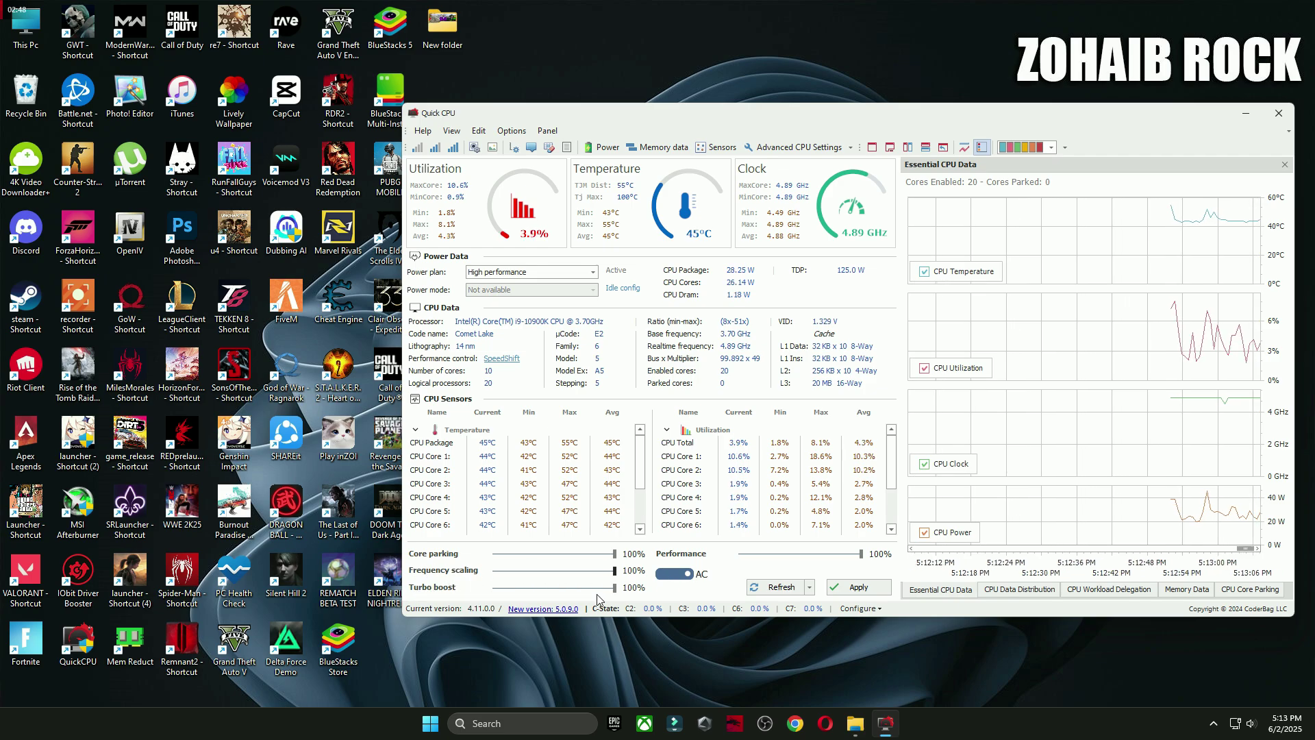
left_click(723, 557)
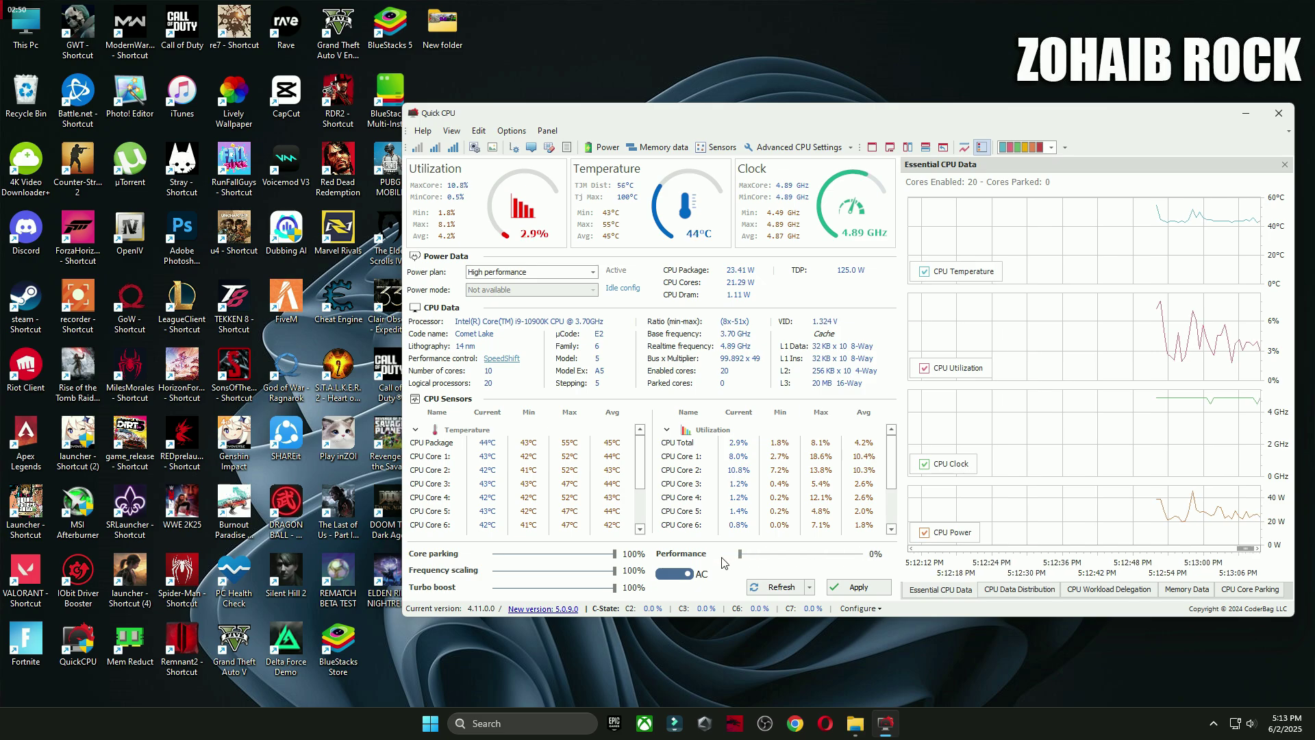
left_click(883, 587)
left_click(919, 400)
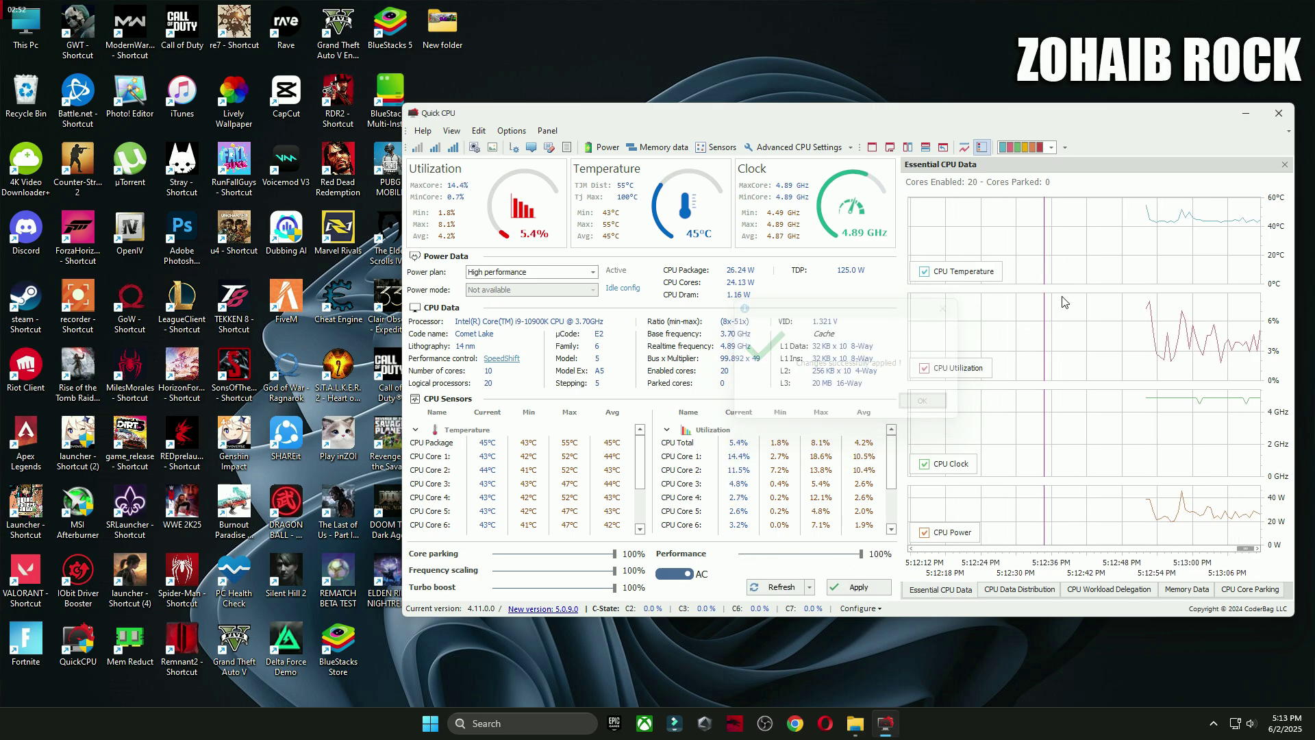
left_click(1278, 113)
Step: Search Windows for the power plan settings, inspect the preferred and additional plans, and close Power Options
left_click(537, 724)
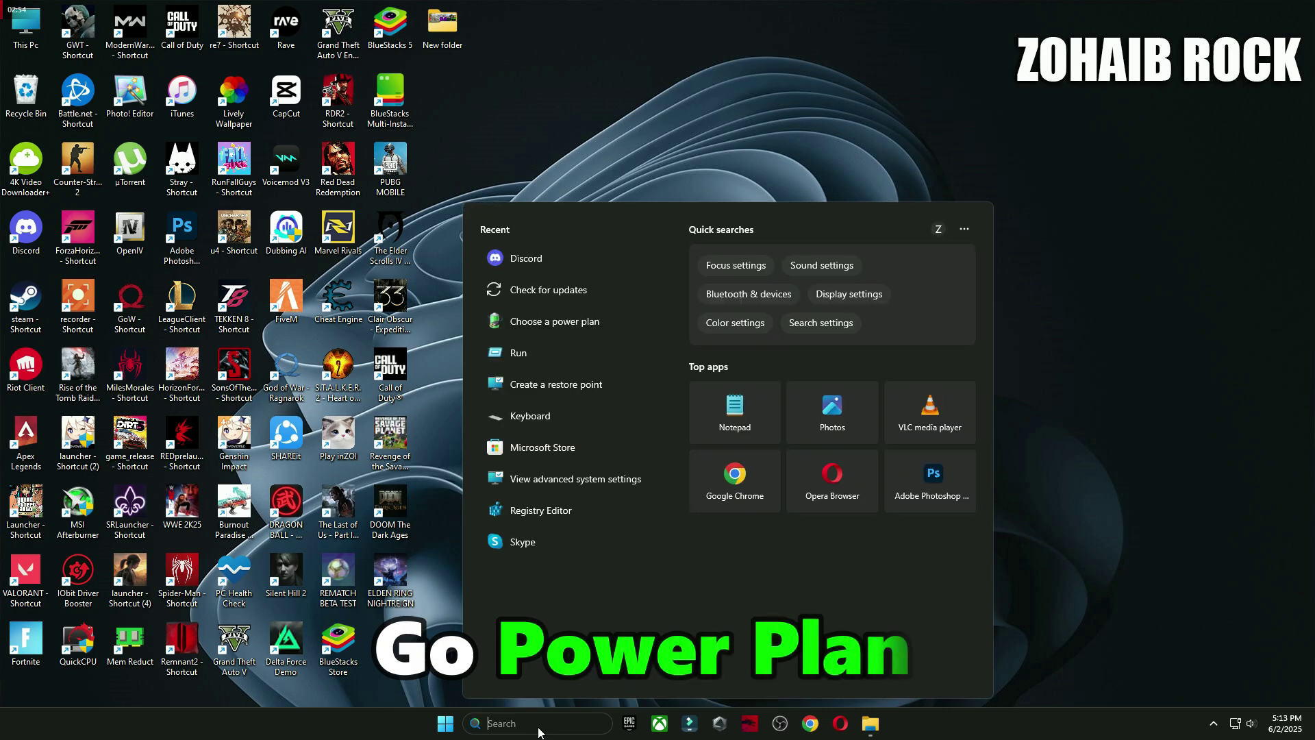
type("power")
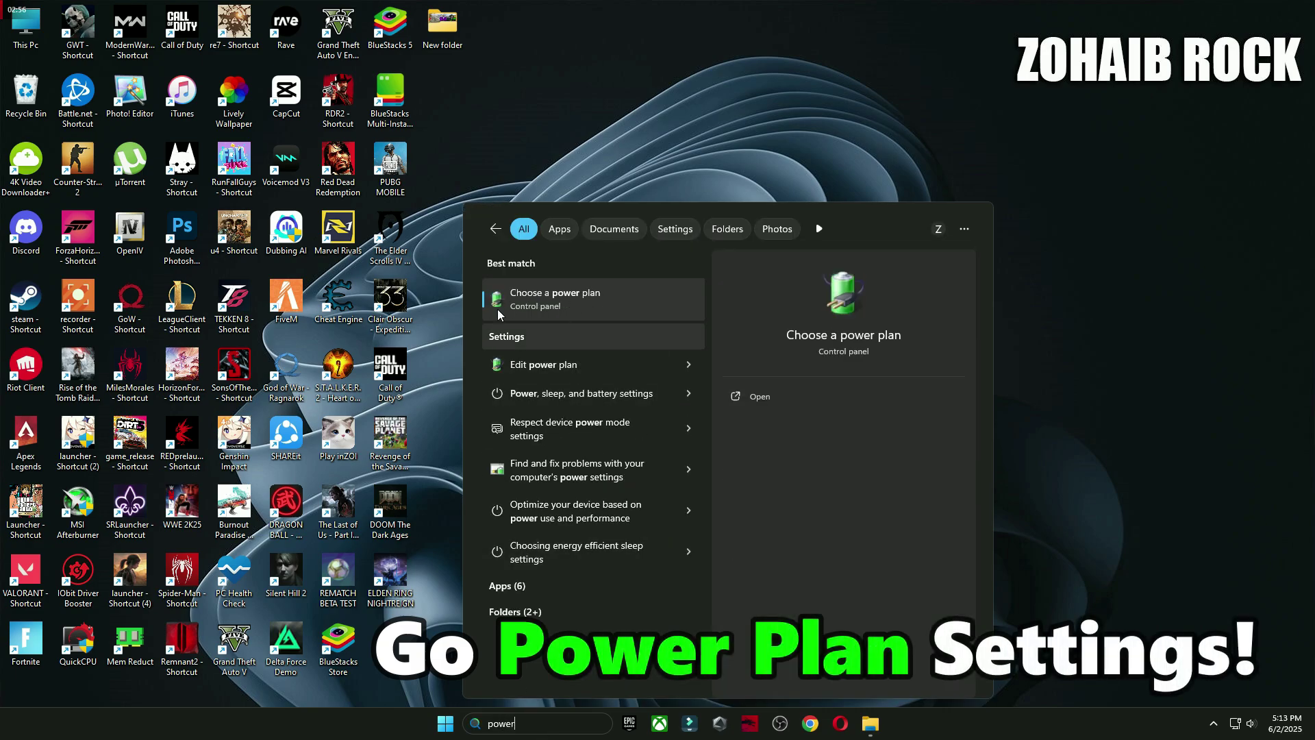
left_click(573, 307)
left_click_drag(694, 81, 856, 122)
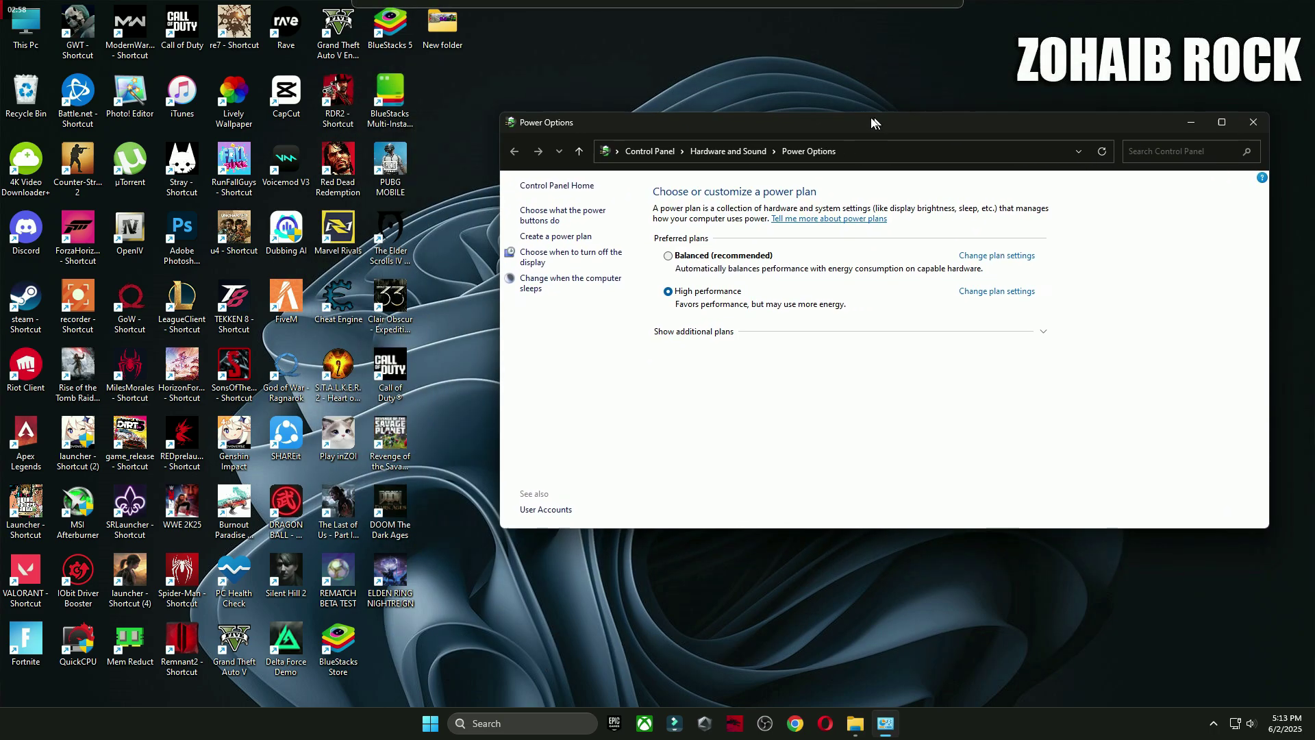
left_click(686, 337)
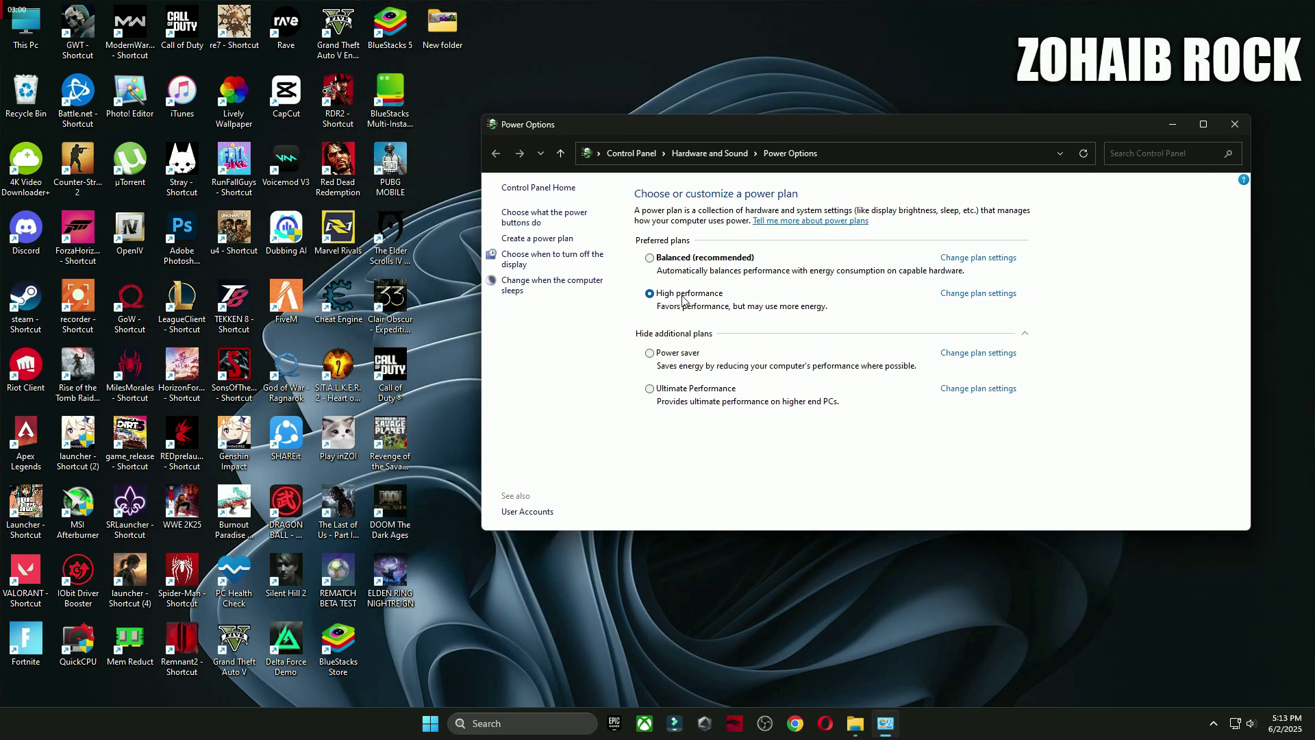
left_click(1026, 339)
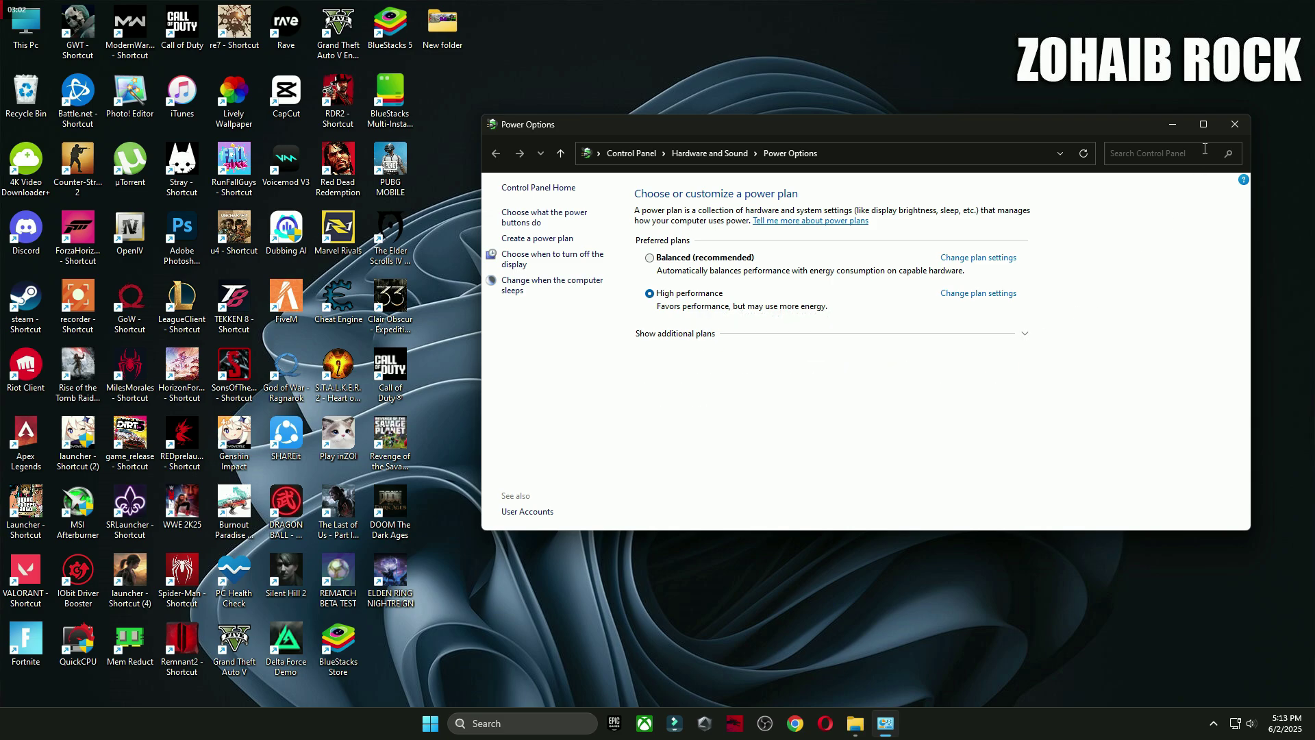
left_click(1235, 124)
Step: Return to the optimization pack and run Delete Windows Update Cache from the 4 Cleanup folder
left_click(869, 723)
key("alt+Left")
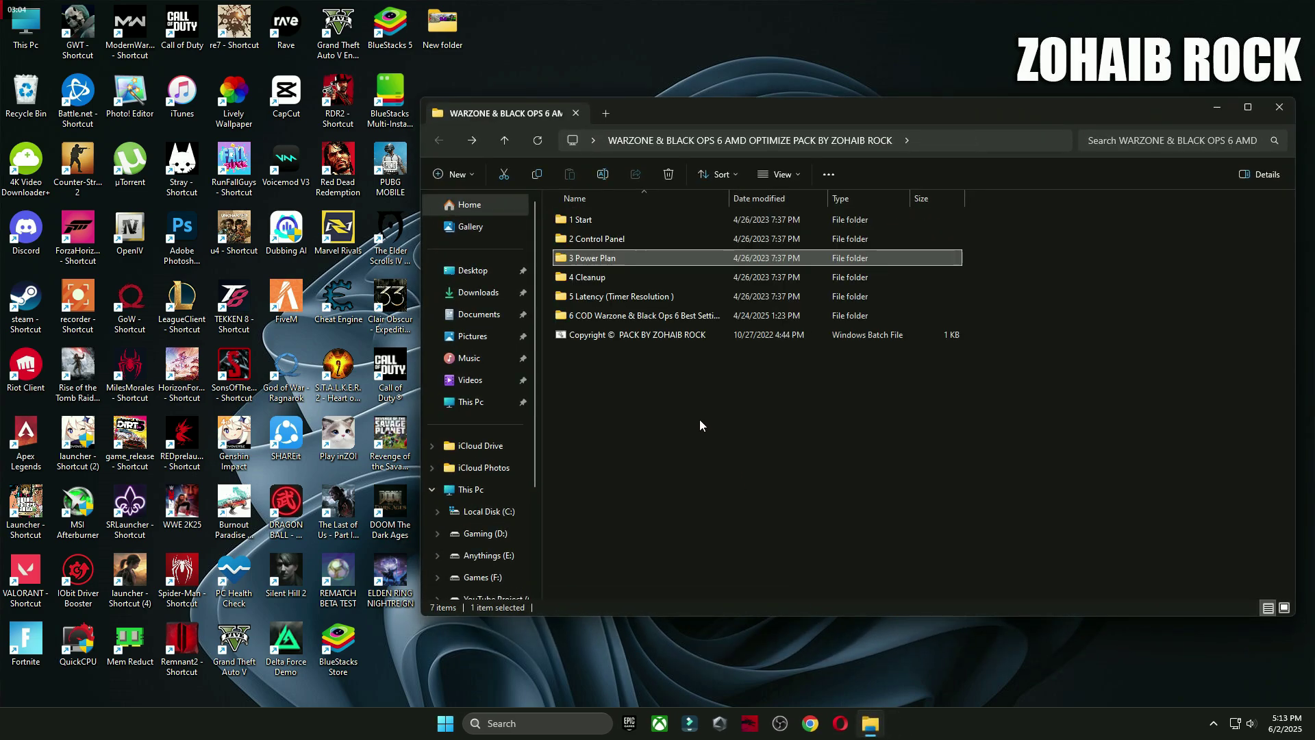
double_click(591, 278)
double_click(584, 220)
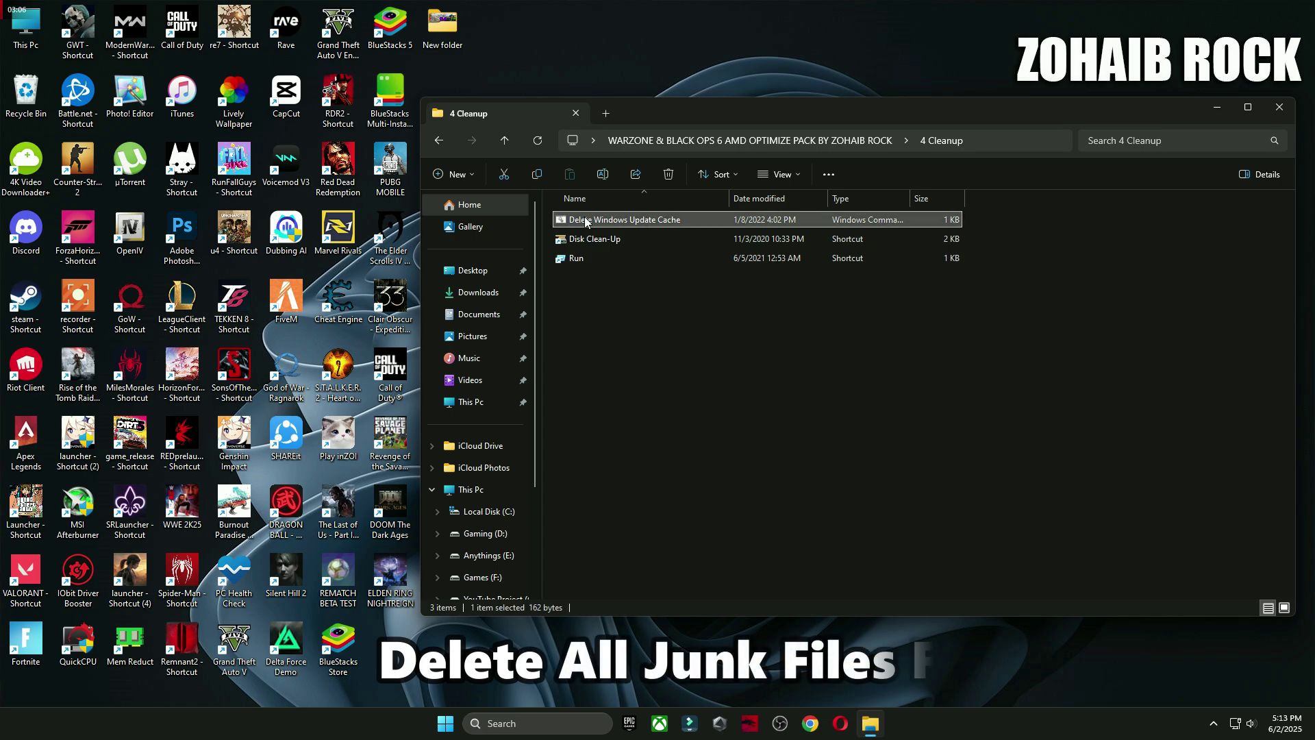
key("Return")
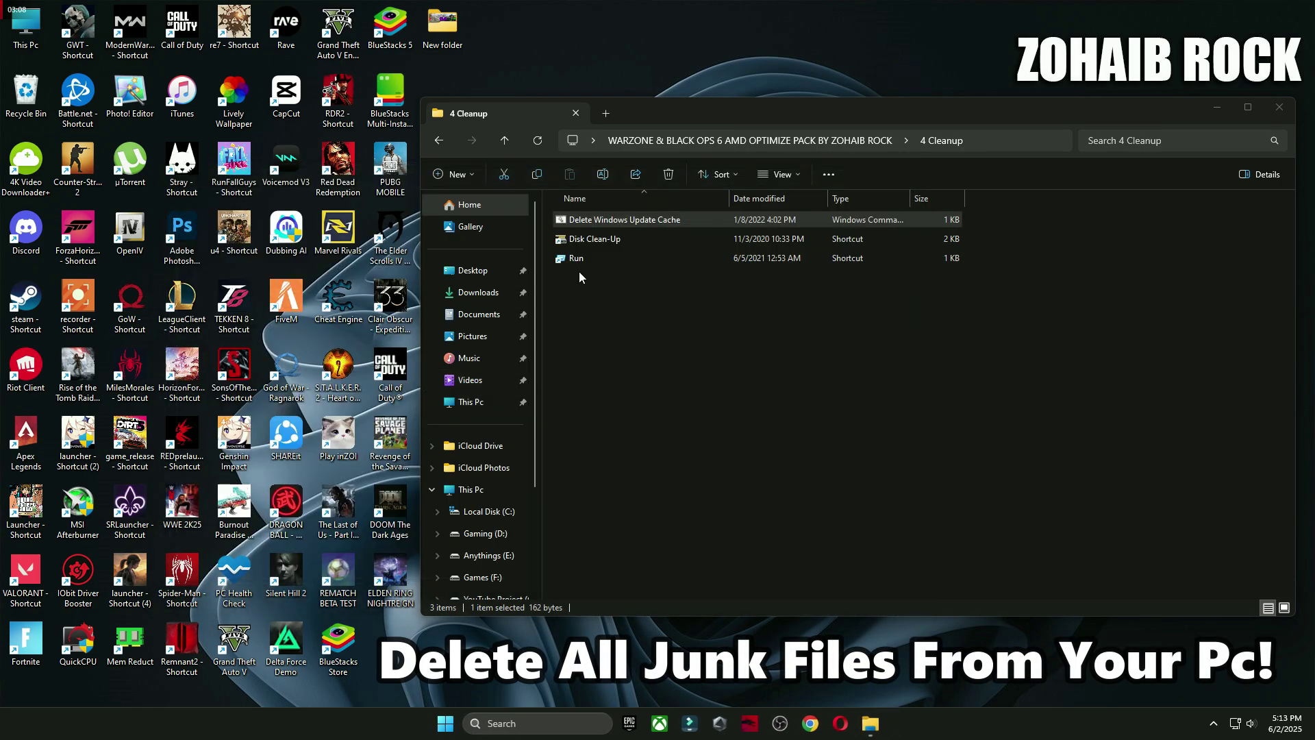
Step: Open the Temp folder by entering %temp% in the pack's Run shortcut
double_click(575, 258)
left_click(1278, 107)
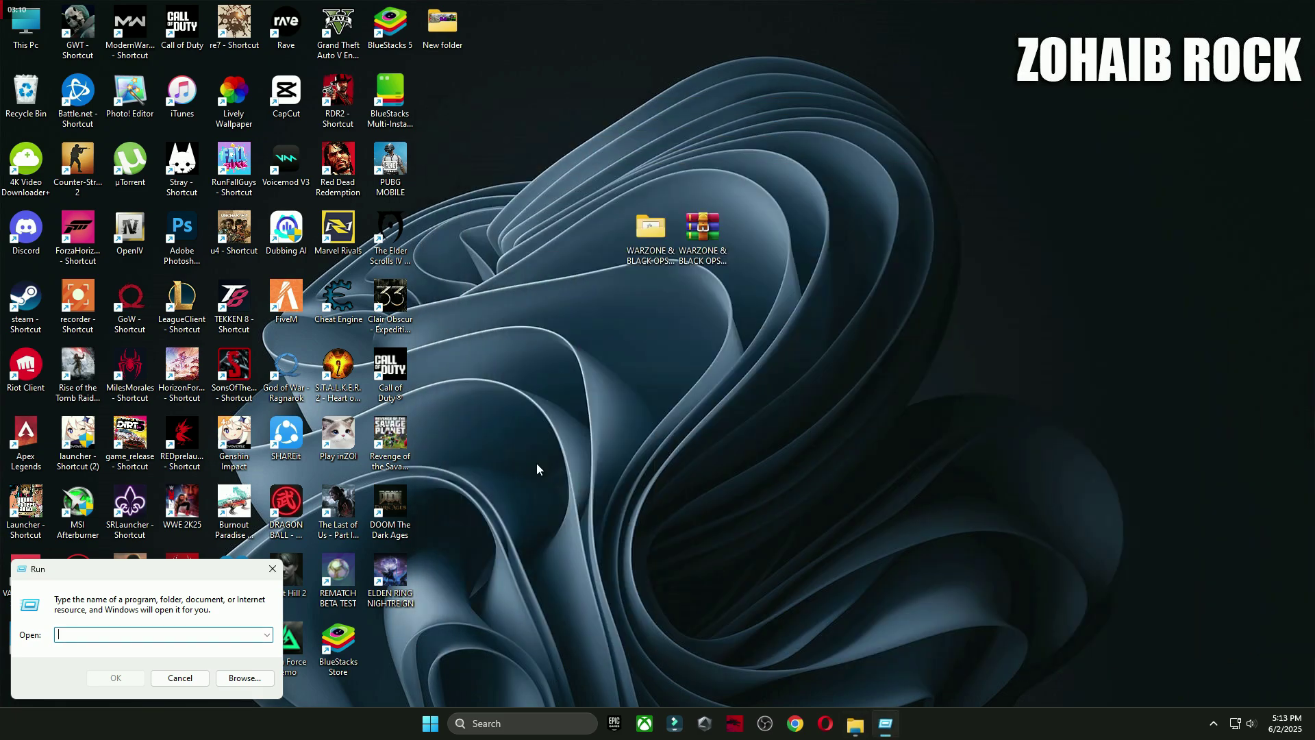
left_click_drag(210, 575, 764, 192)
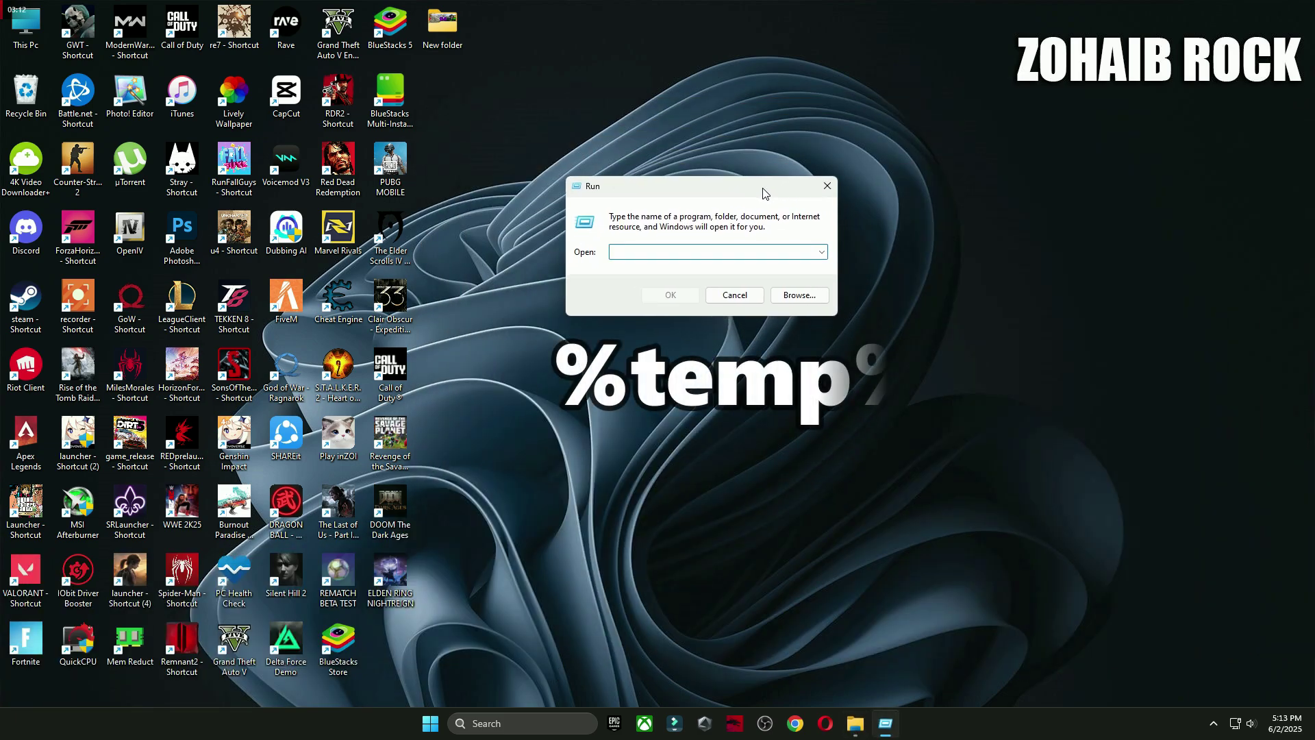
type("%temp%")
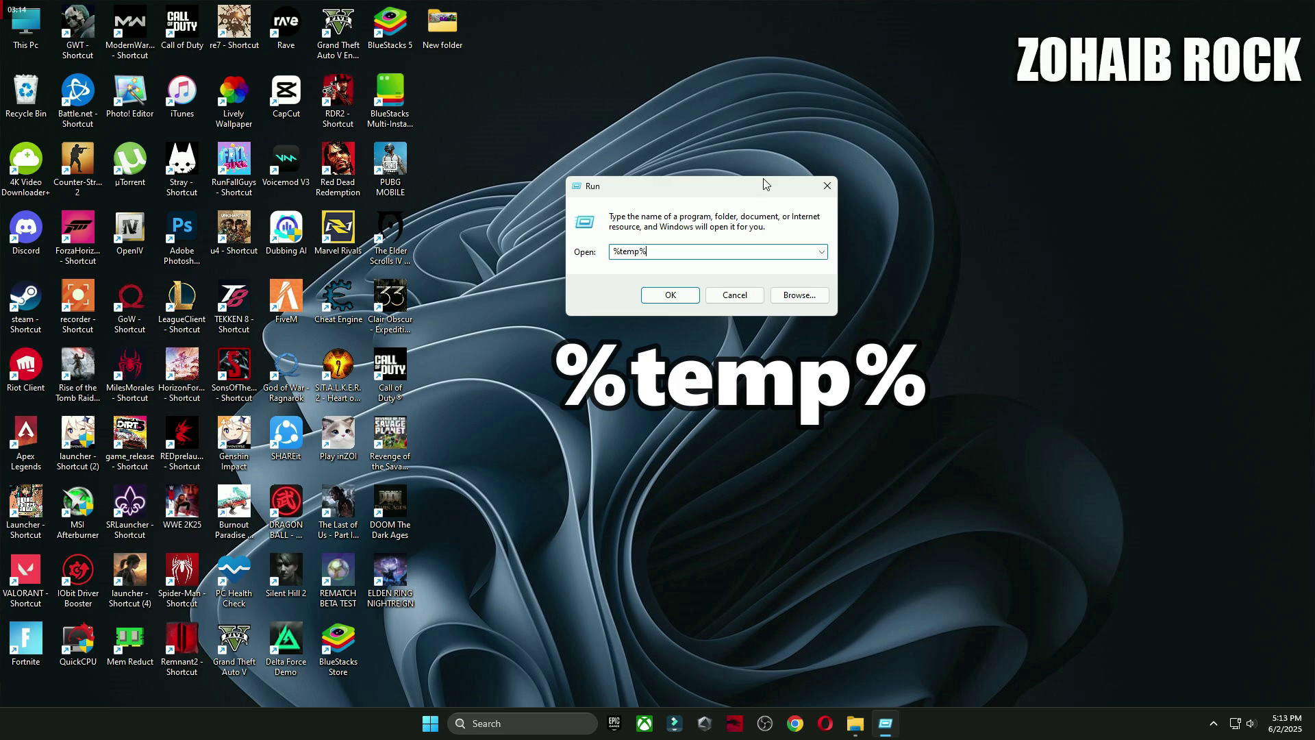
left_click(669, 295)
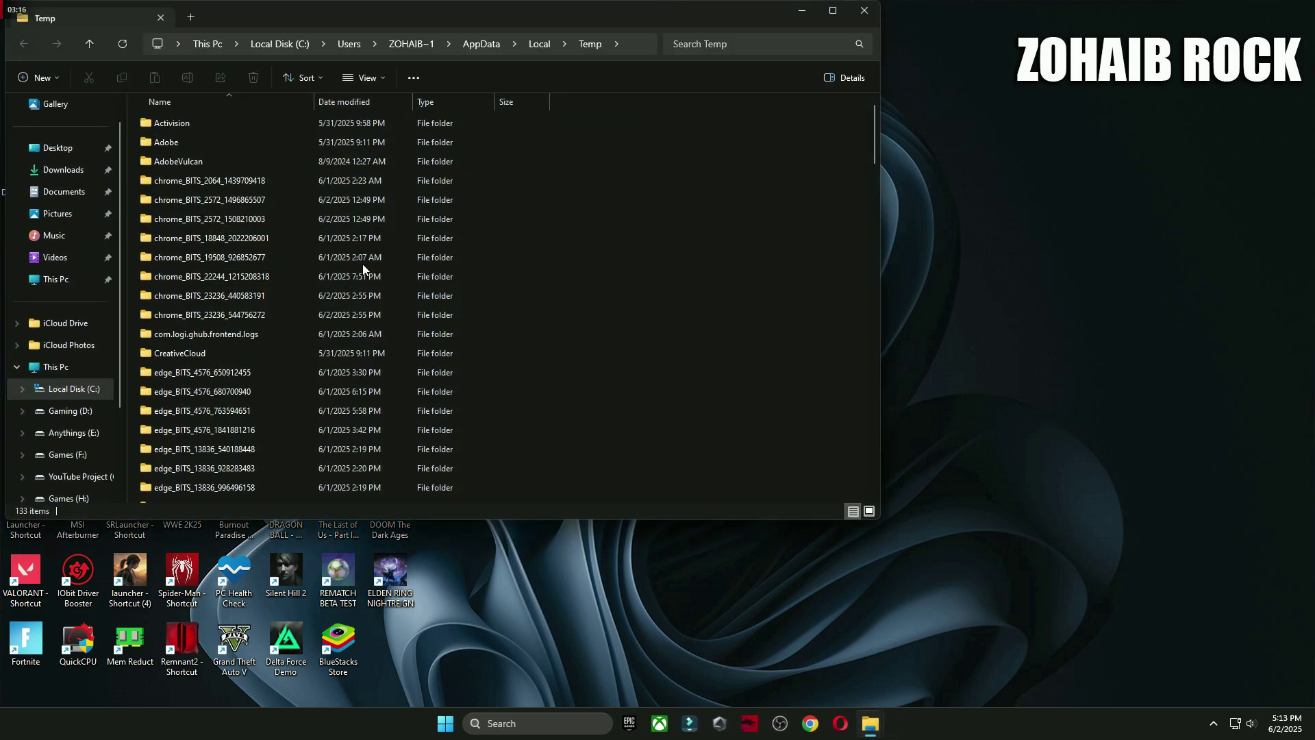
Step: Delete all files and folders in the Temp folder, and close its window
key("ctrl+a")
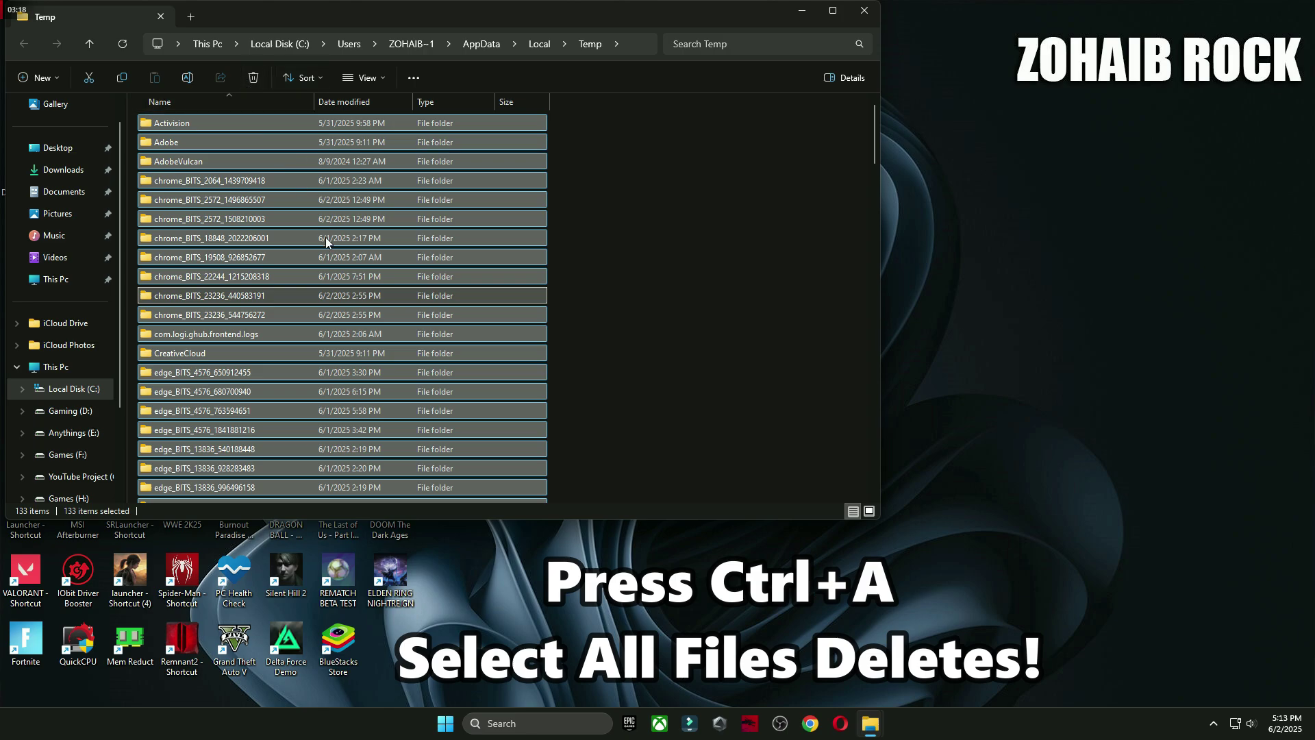
key("Delete")
left_click(687, 323)
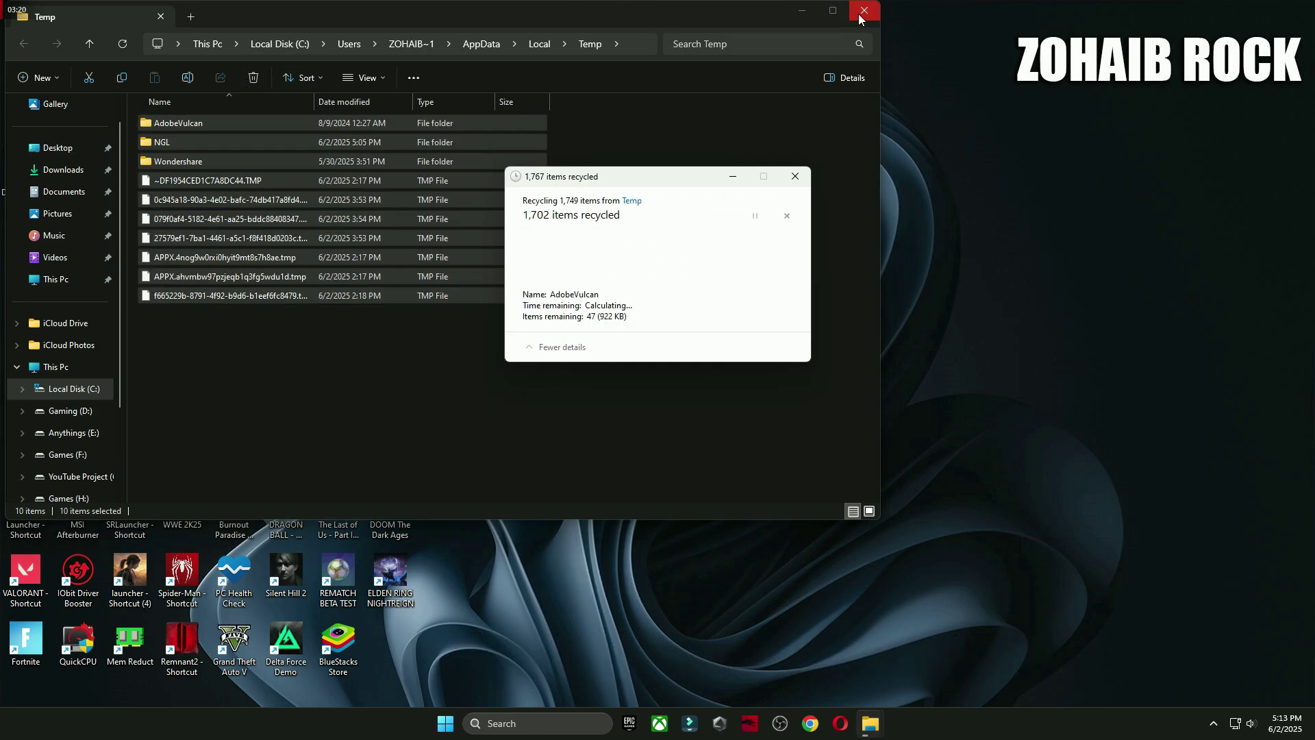
left_click(864, 10)
Step: Open the Prefetch folder by entering prefetch in the optimization pack's Run shortcut
left_click(870, 723)
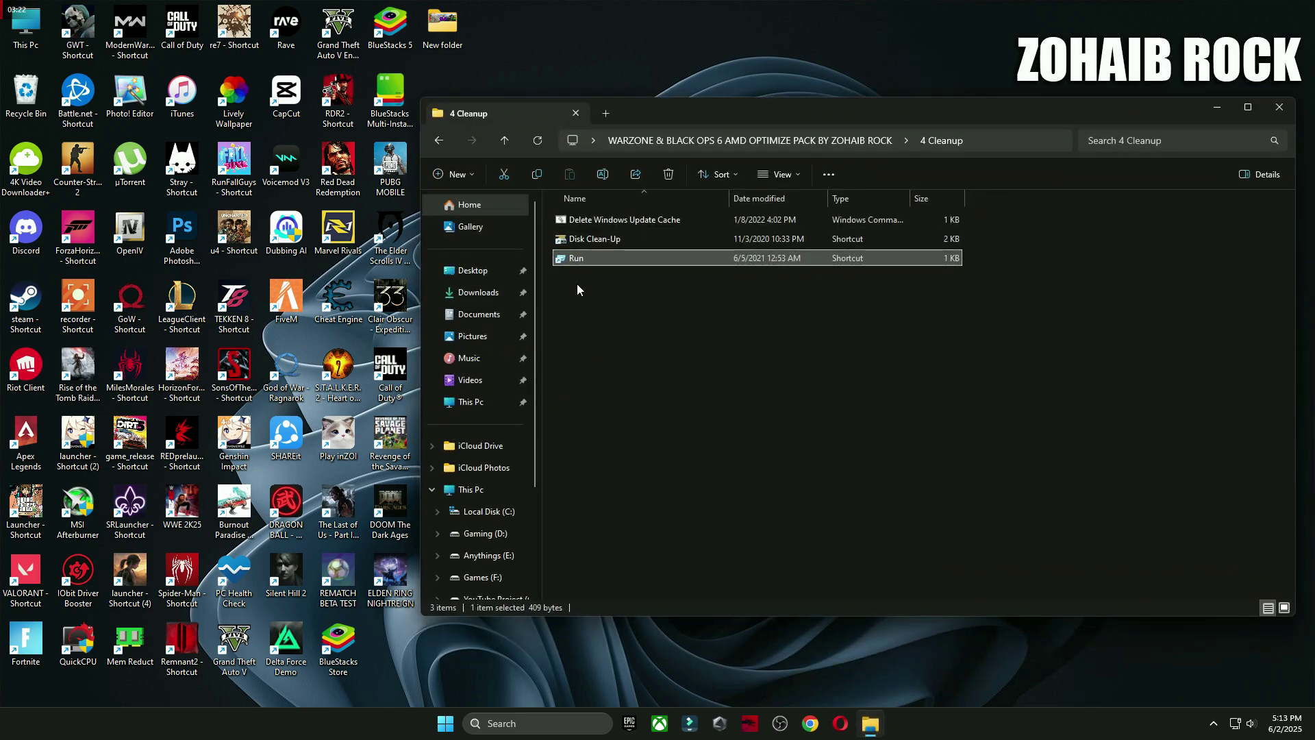
double_click(579, 258)
left_click_drag(217, 569, 813, 309)
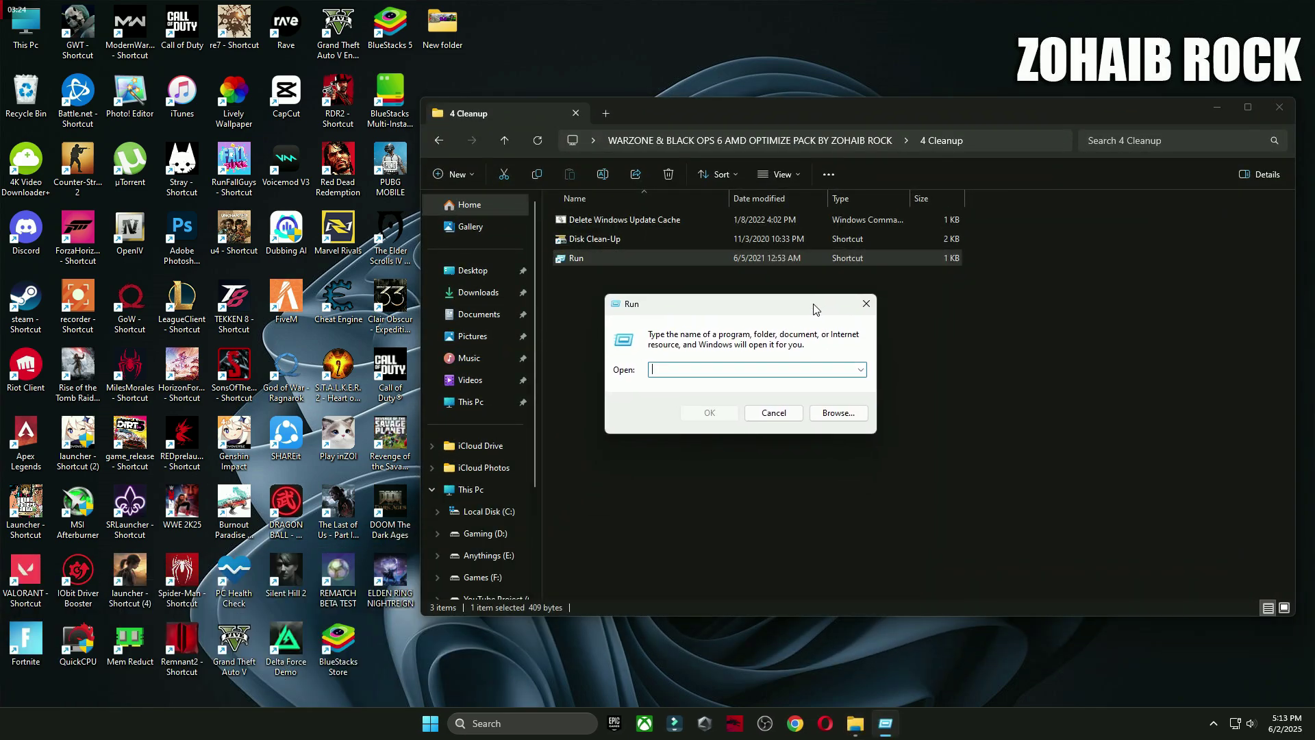
type("prefetch")
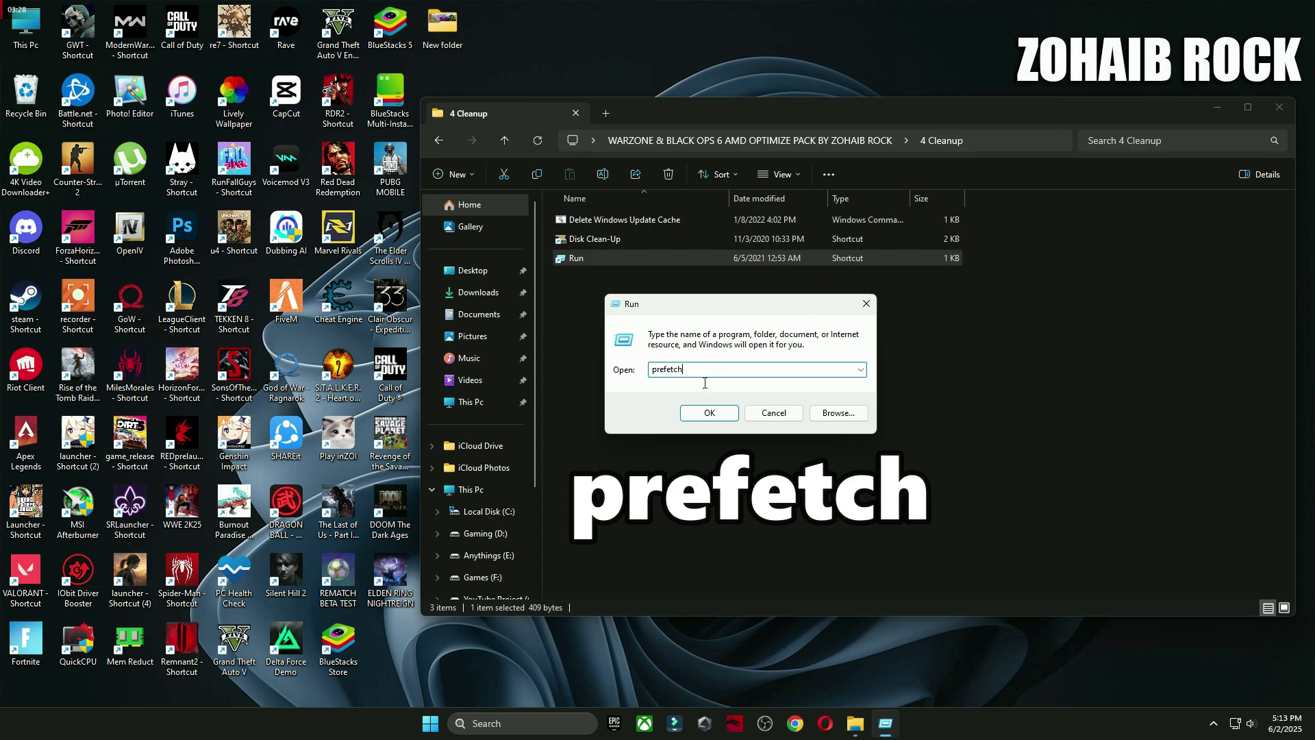
left_click(709, 412)
left_click(672, 376)
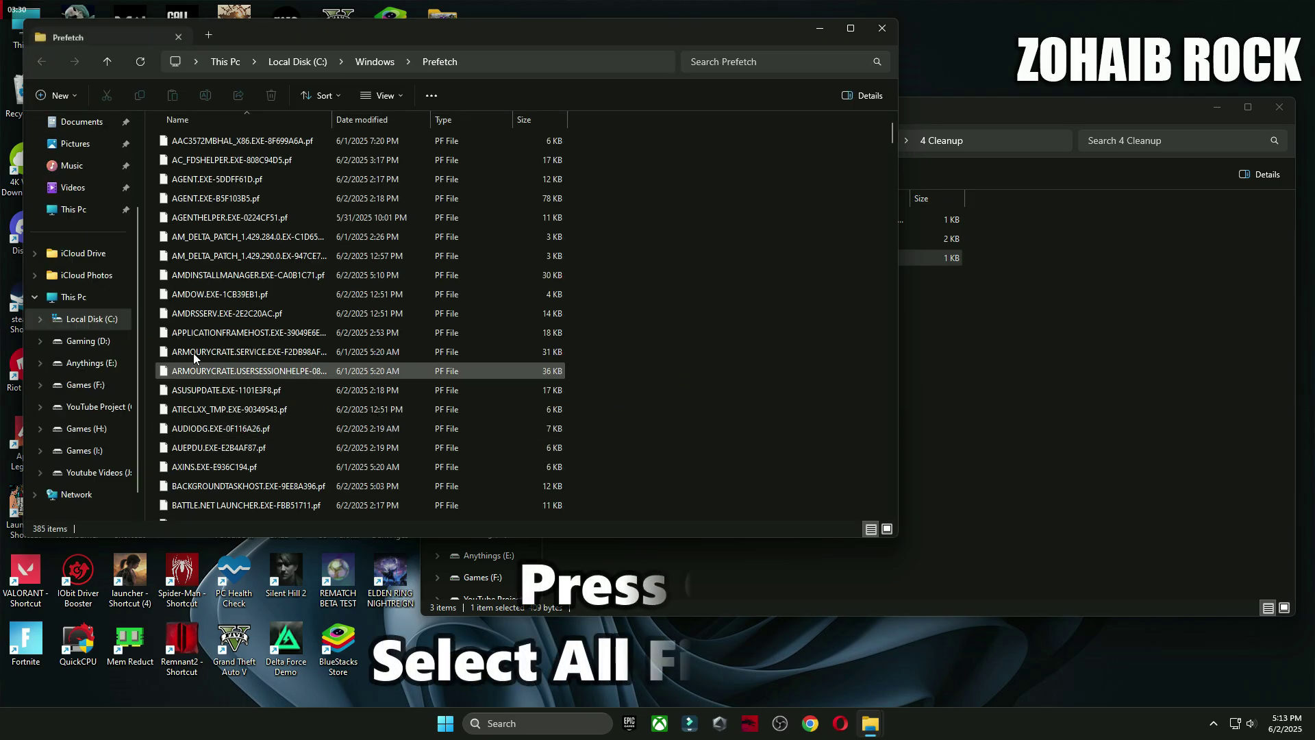
Step: Delete all files in the Prefetch folder, and close its window
key("ctrl+a")
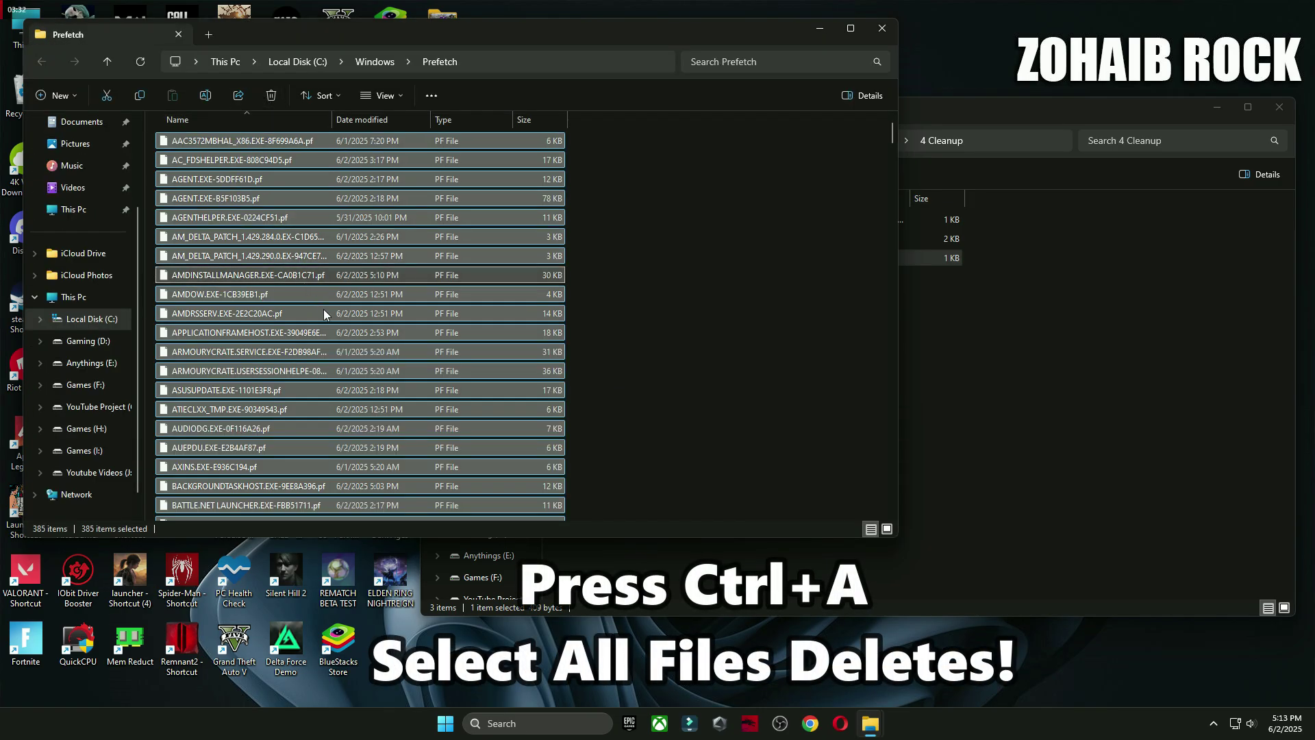
key("Delete")
left_click(531, 294)
left_click(685, 314)
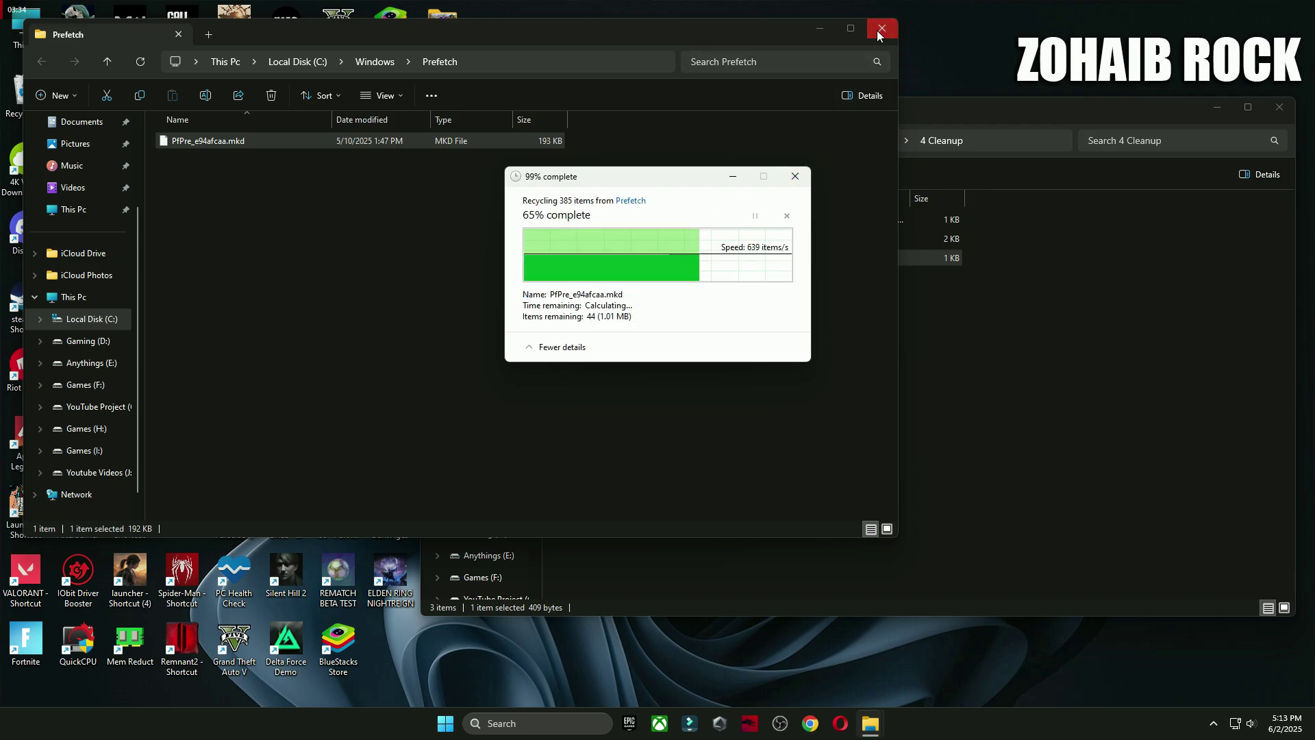
left_click(879, 36)
Step: Run the pack's Disk Clean-Up on drive C:, including Windows error reports and feedback diagnostics among the files to delete
double_click(589, 240)
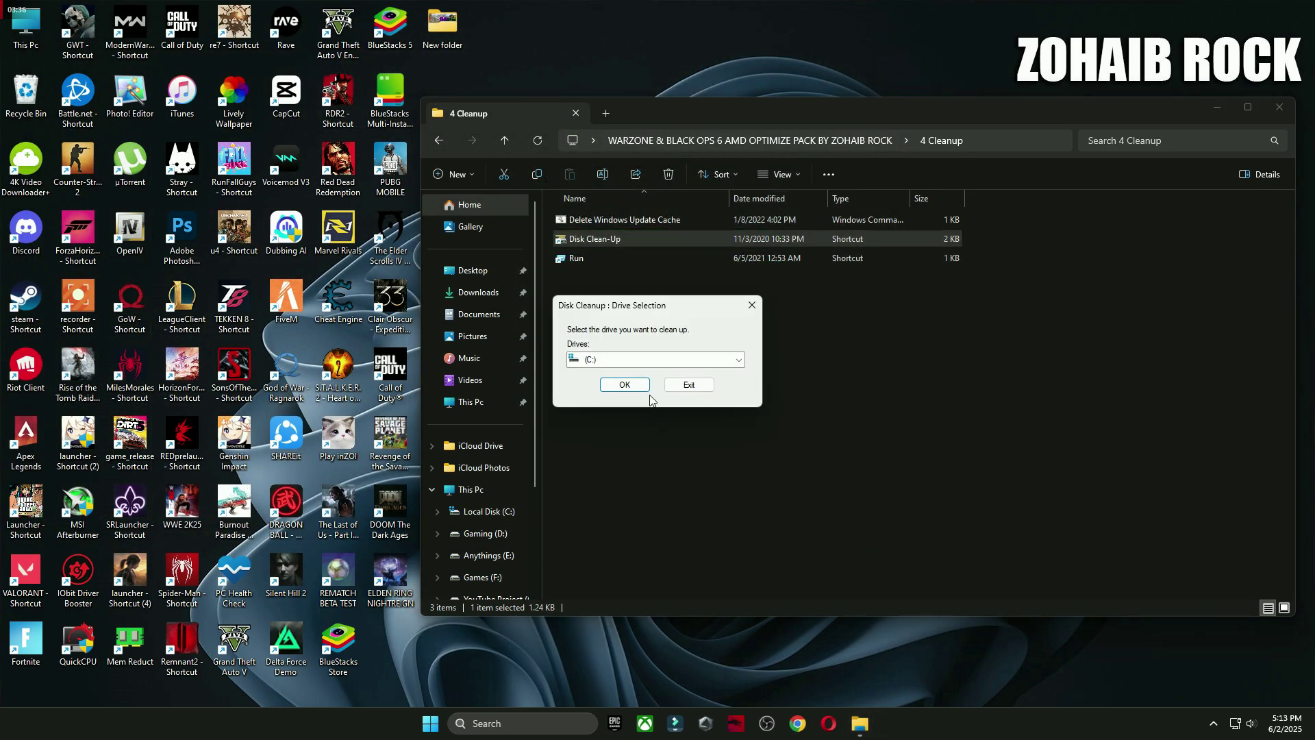
left_click(639, 386)
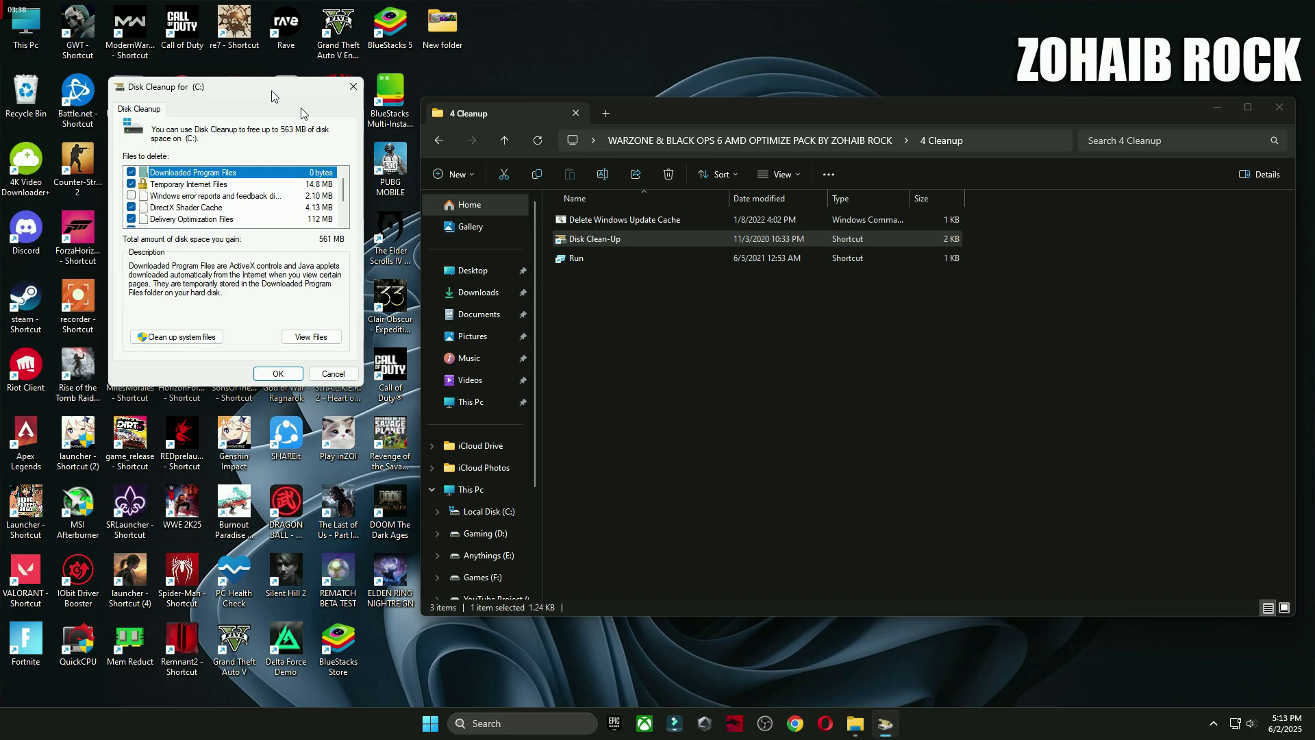
left_click_drag(271, 95, 698, 169)
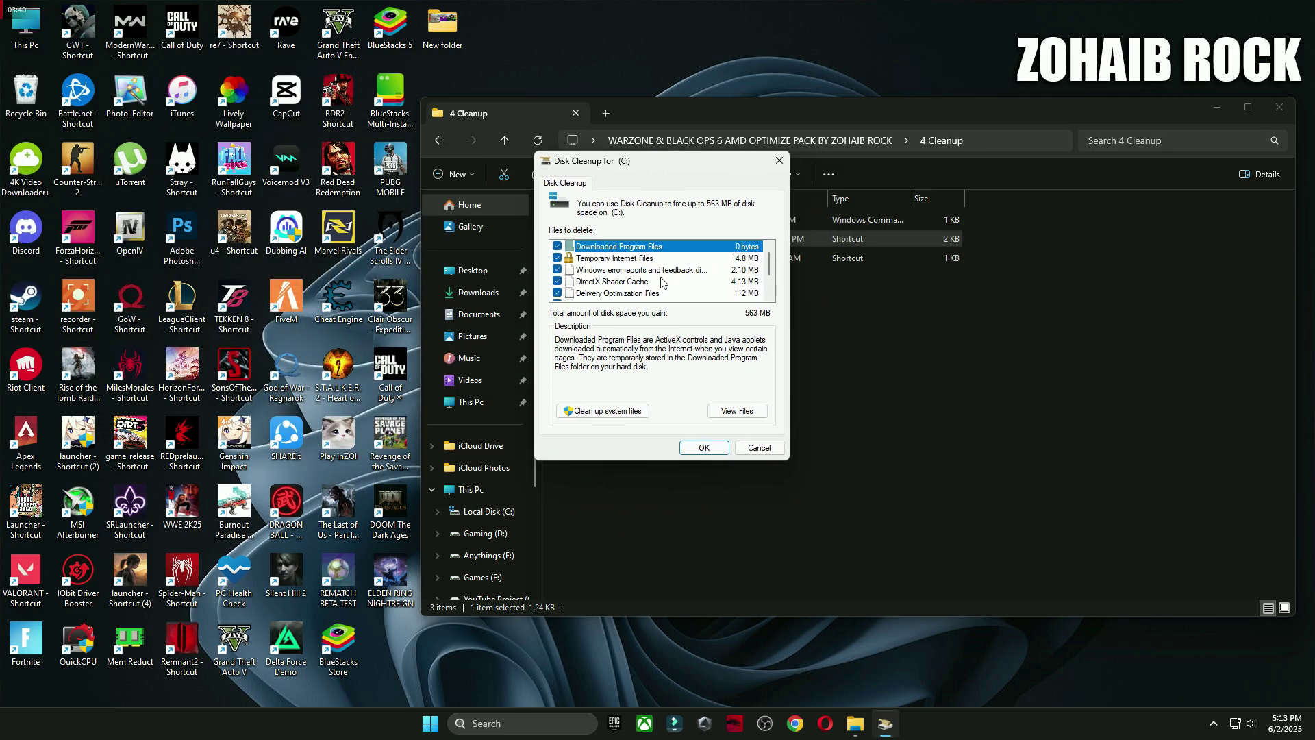
left_click(695, 449)
left_click(675, 368)
left_click_drag(663, 308, 735, 293)
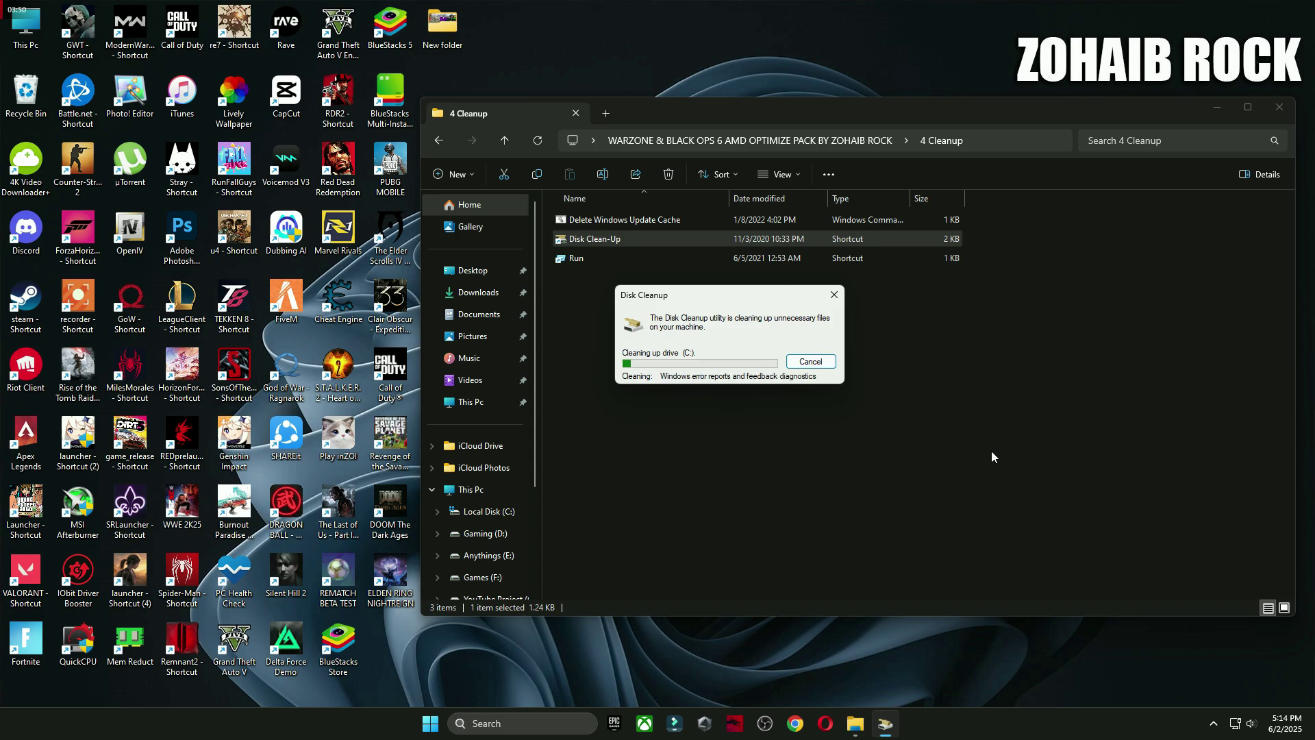
Step: Launch Timer Resolution from the 5 Latency (Timer Resolution) folder, set it to Maximum, and minimize it
key("BackSpace")
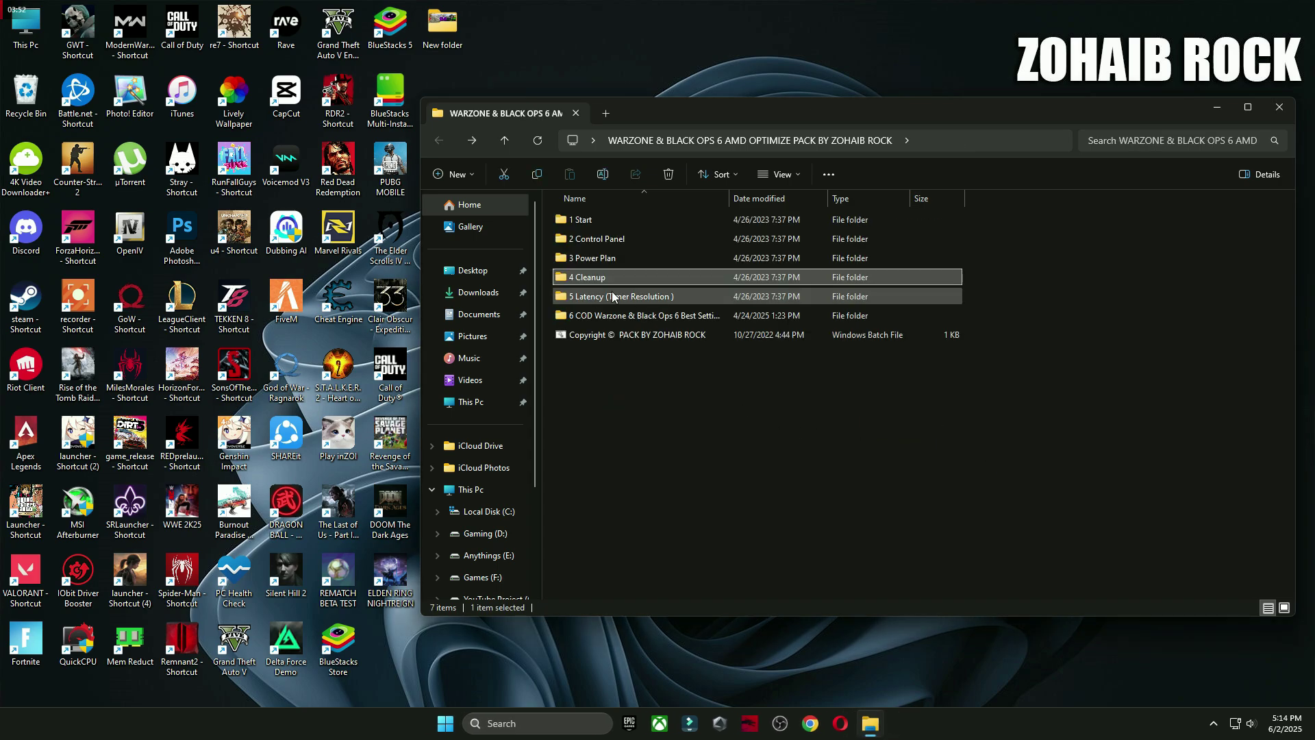
double_click(611, 295)
double_click(600, 219)
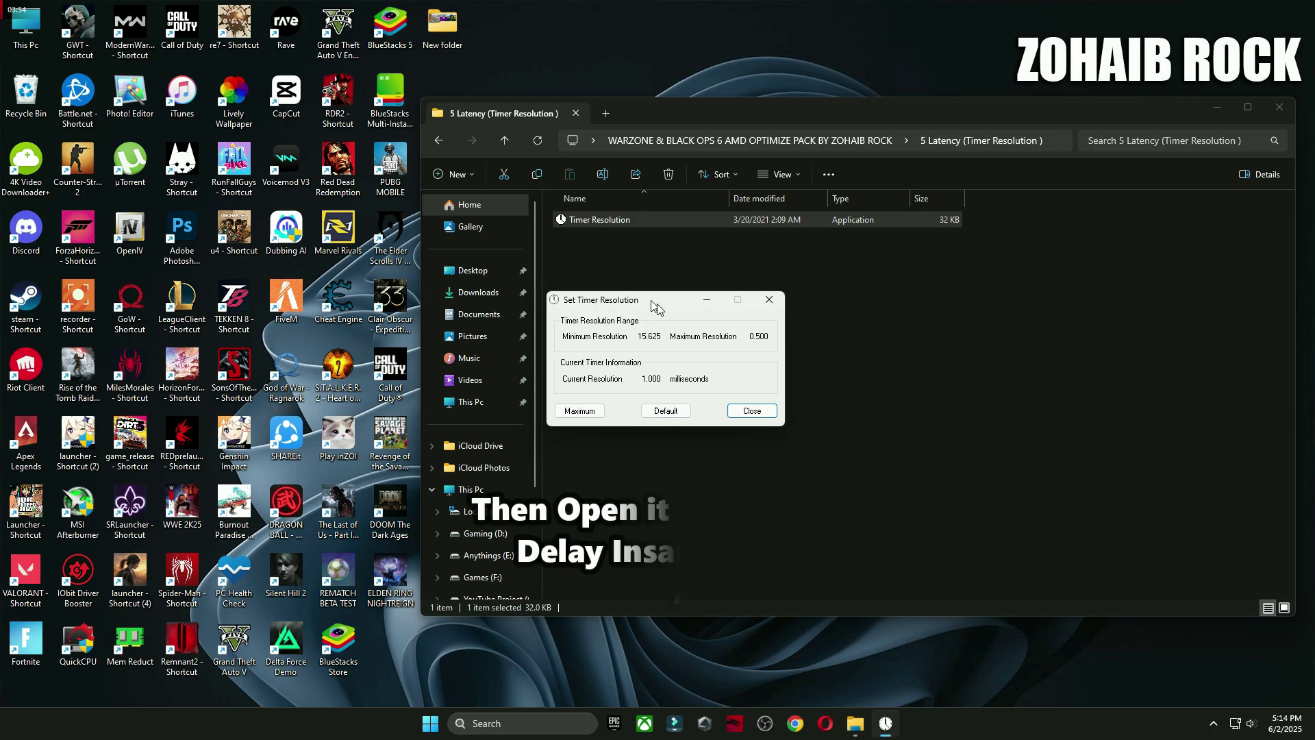
left_click_drag(654, 302, 818, 306)
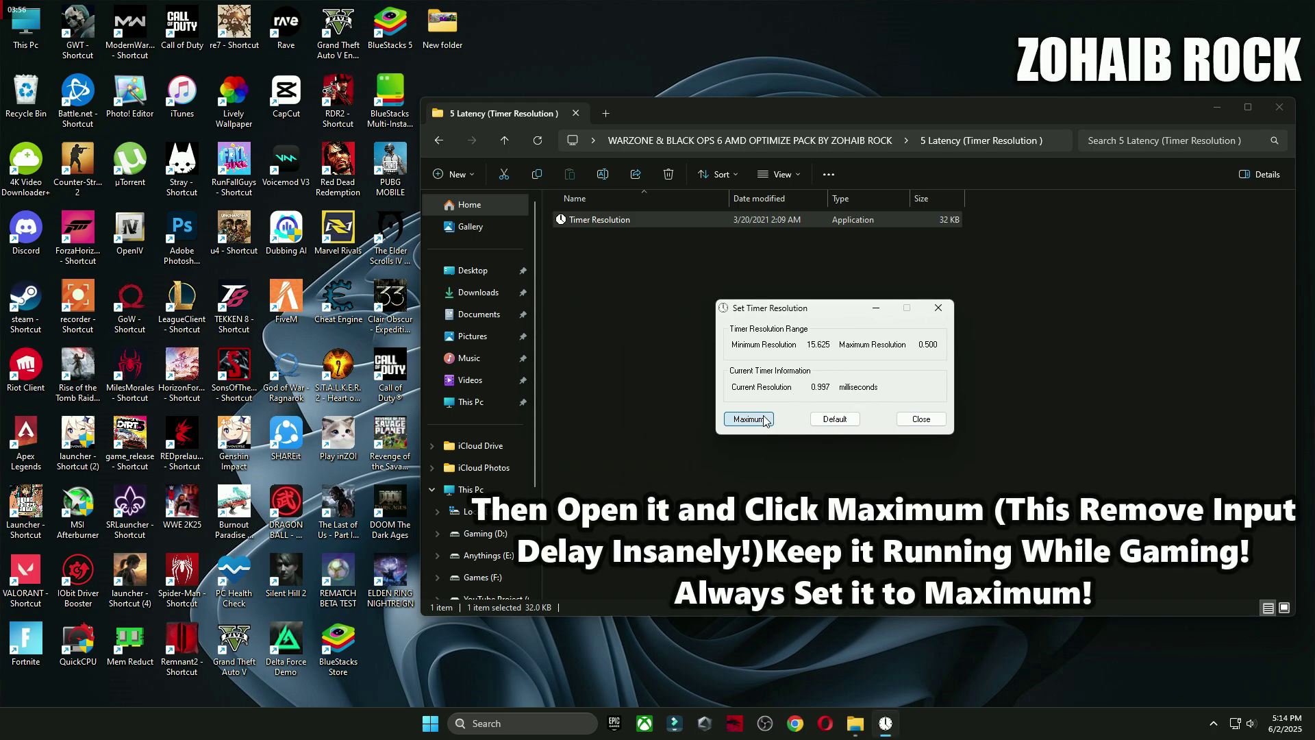
left_click(875, 307)
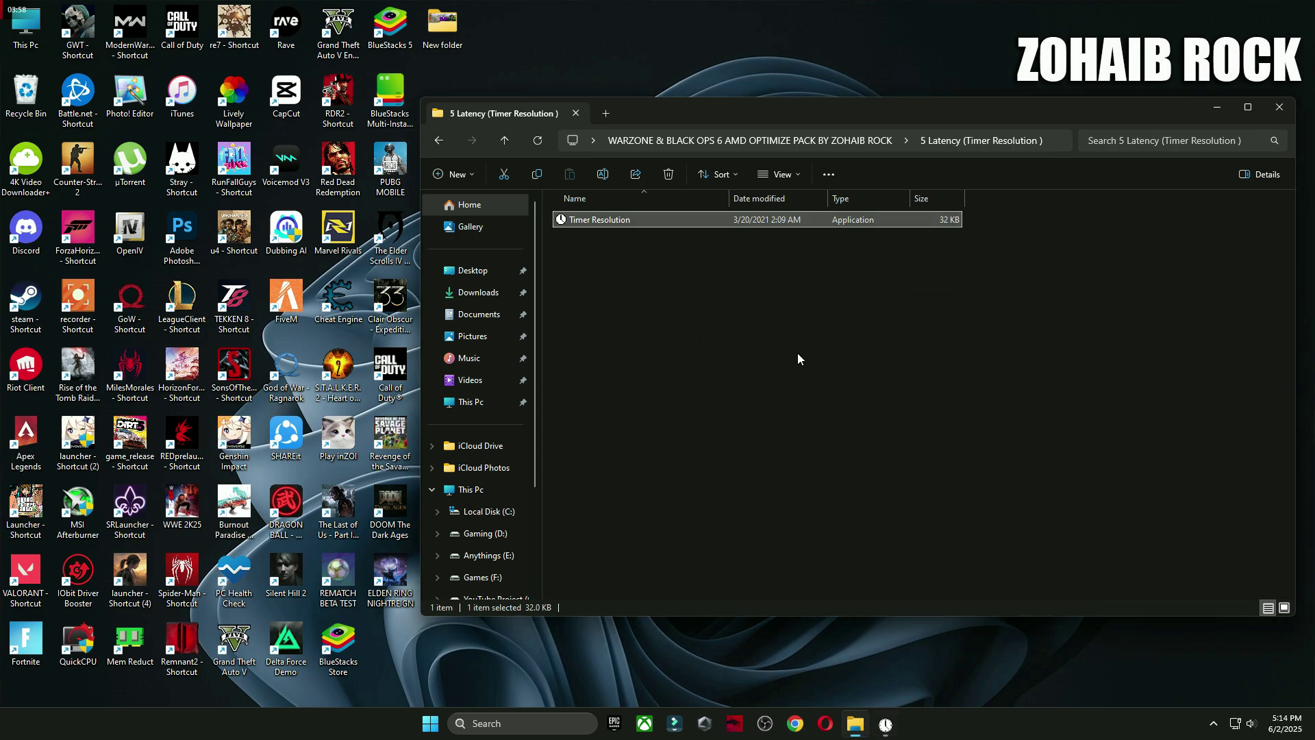
Step: Examine the seven recommended display, quality and view screenshots in the 6 COD Warzone & Black Ops 6 Best Settings PICS folder, and close it
key("BackSpace")
double_click(612, 315)
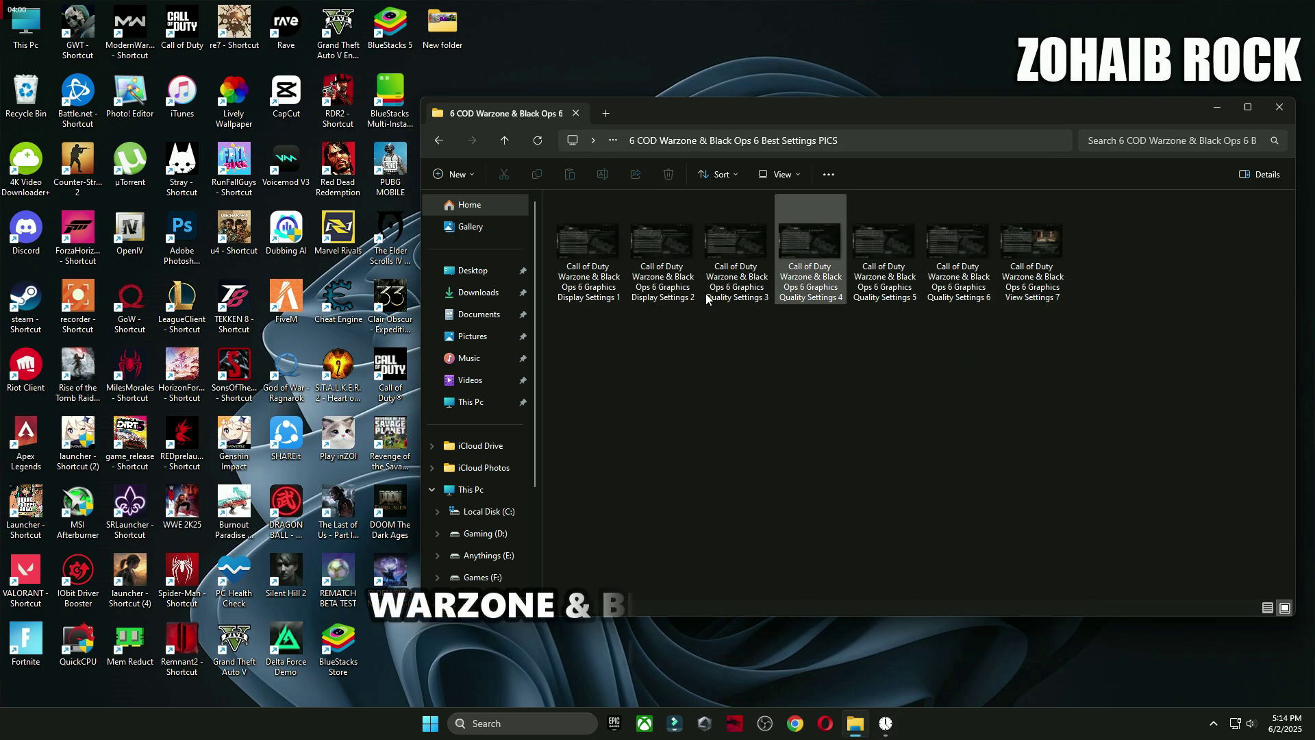
double_click(593, 249)
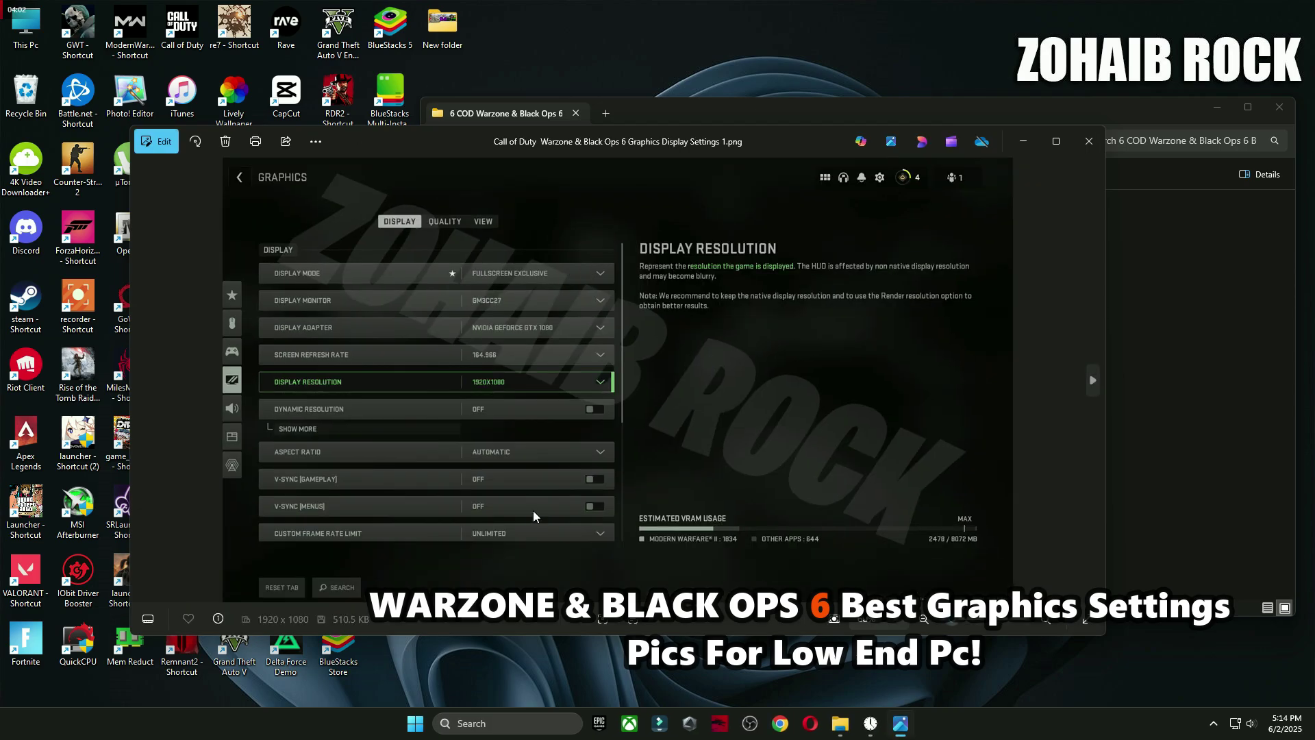
key("Right")
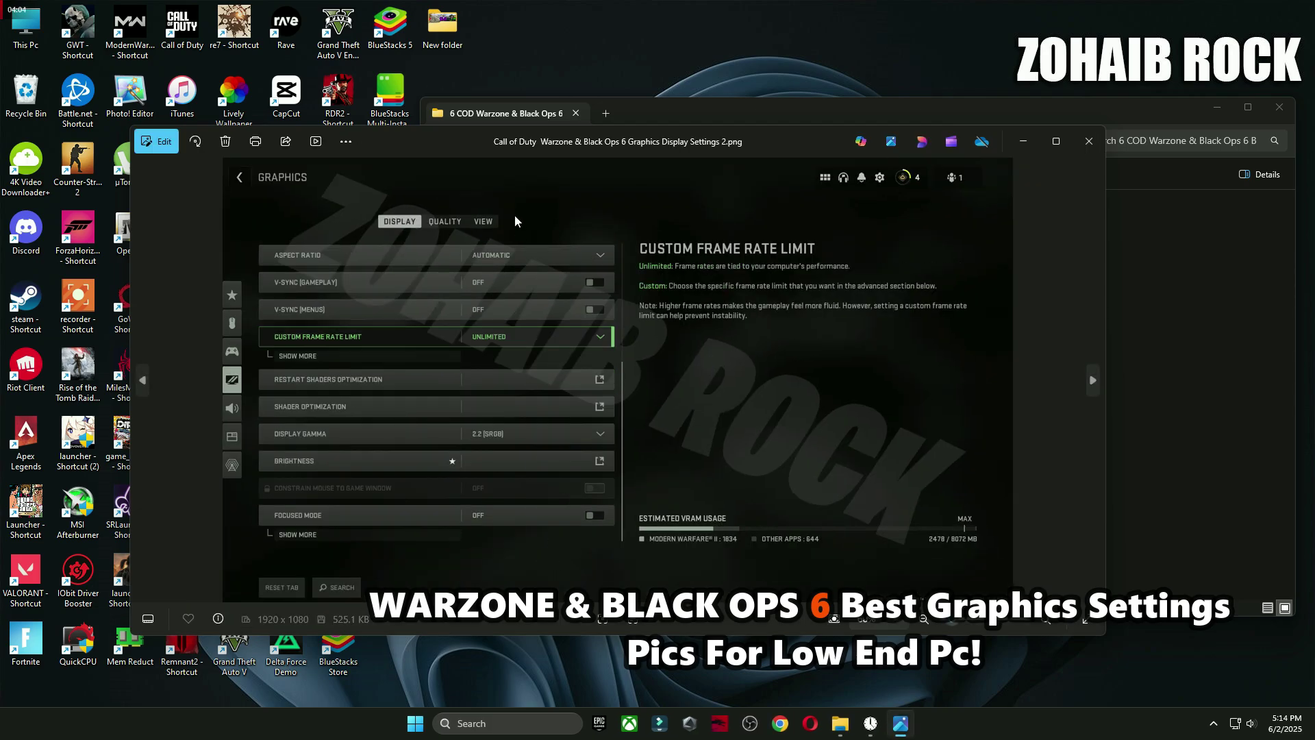
key("Right")
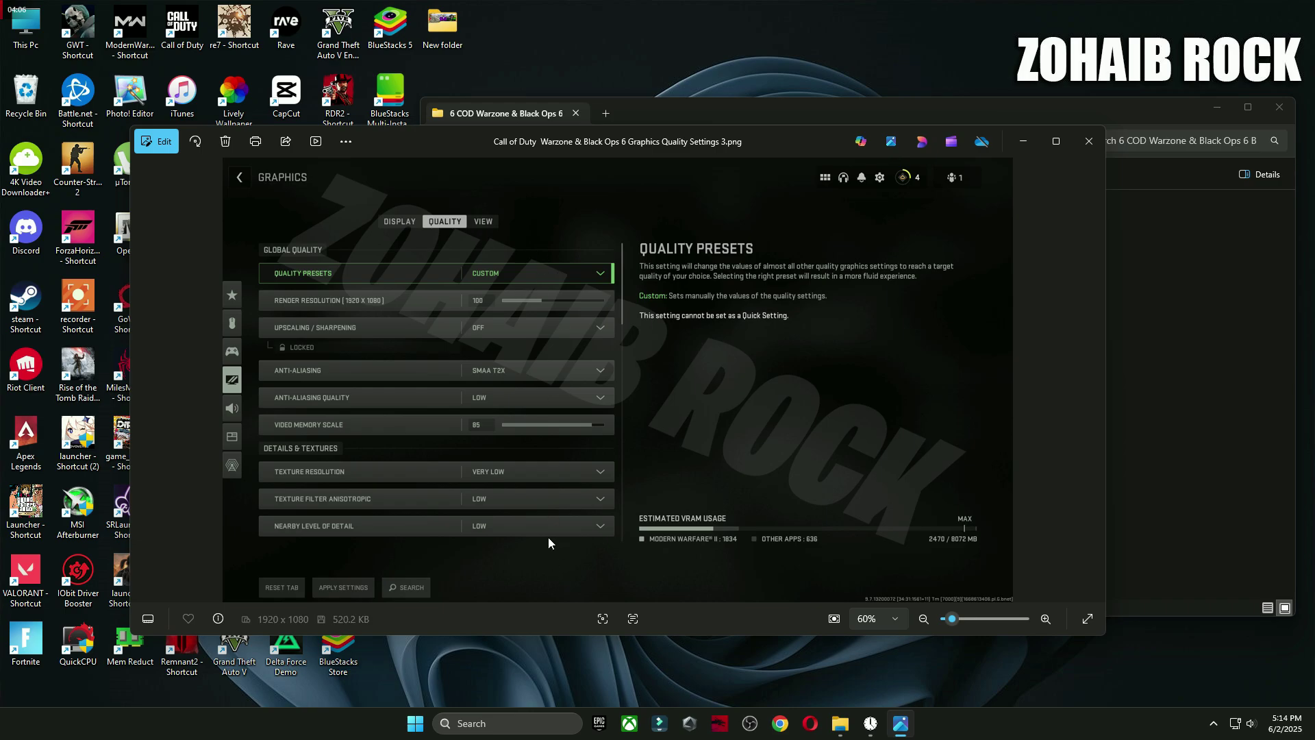
key("Right")
key("Right")
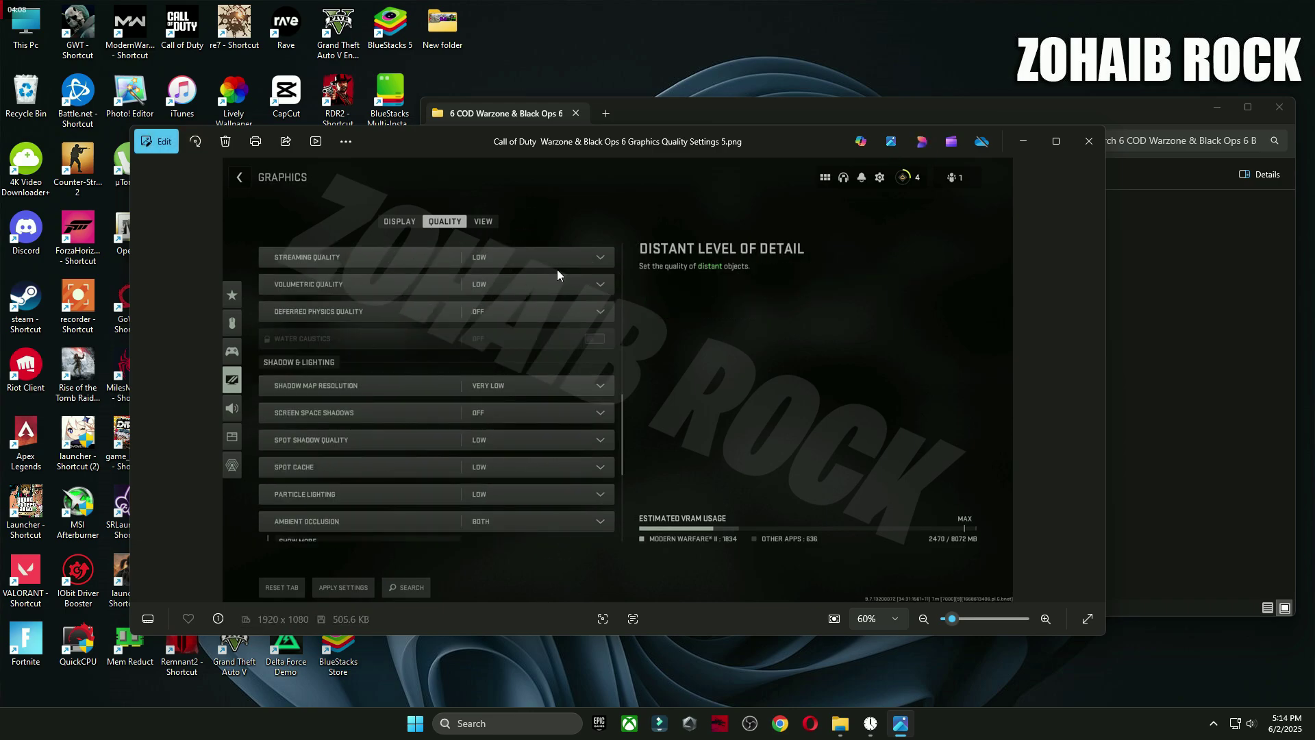
key("Right")
key("Right")
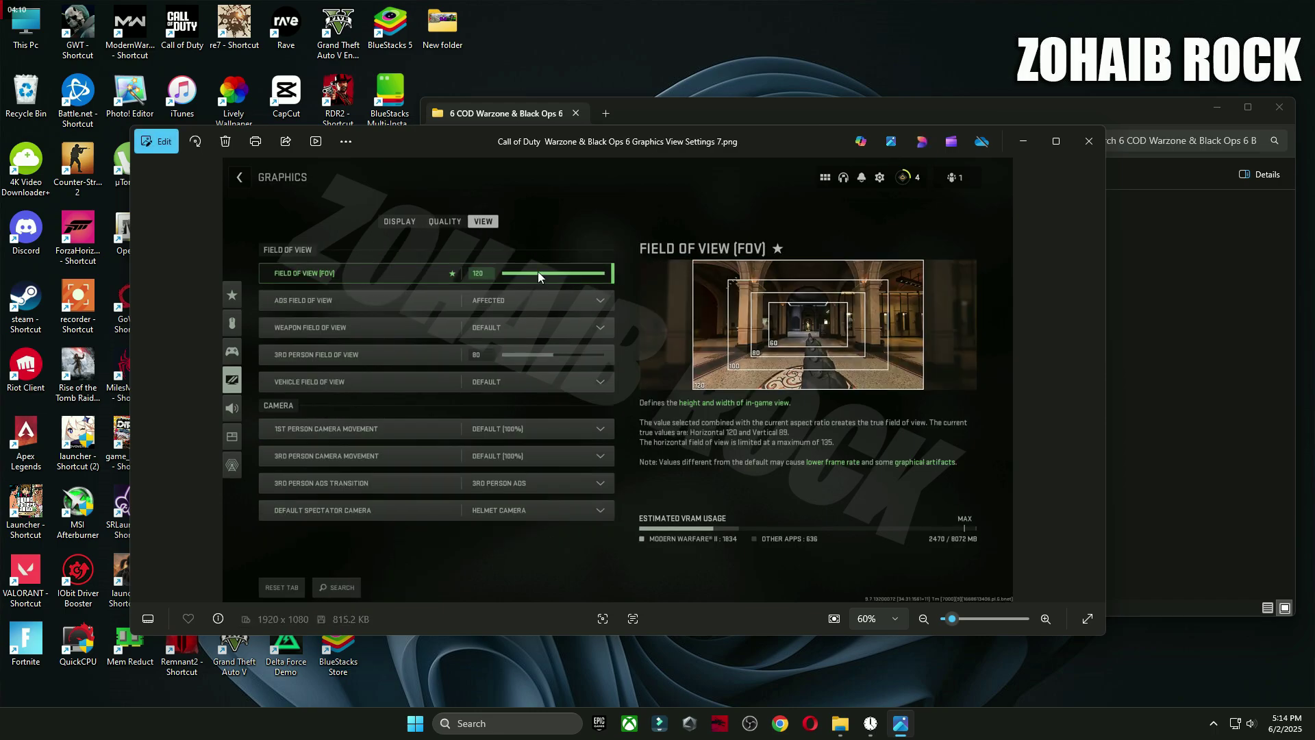
left_click(1088, 141)
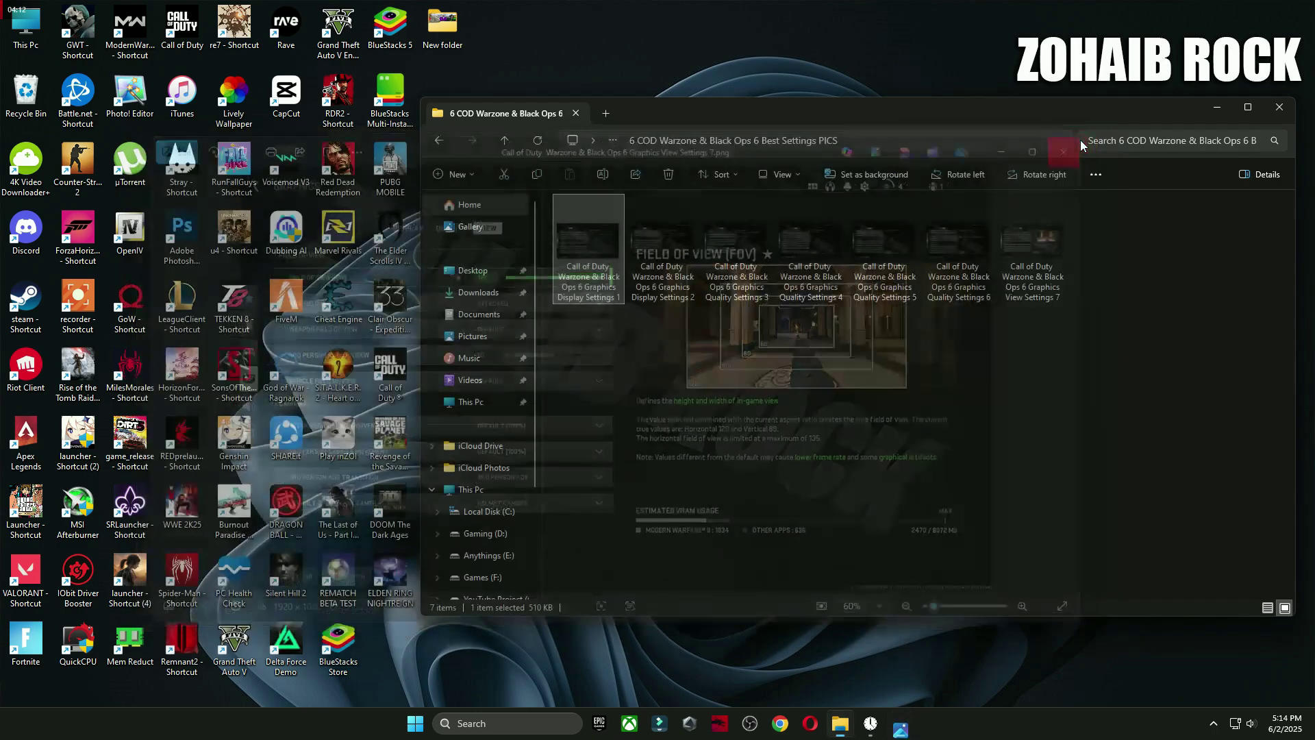
left_click(1279, 107)
Step: Open AMD Software: Adrenalin Edition from the desktop and show its global gaming graphics settings
right_click(581, 138)
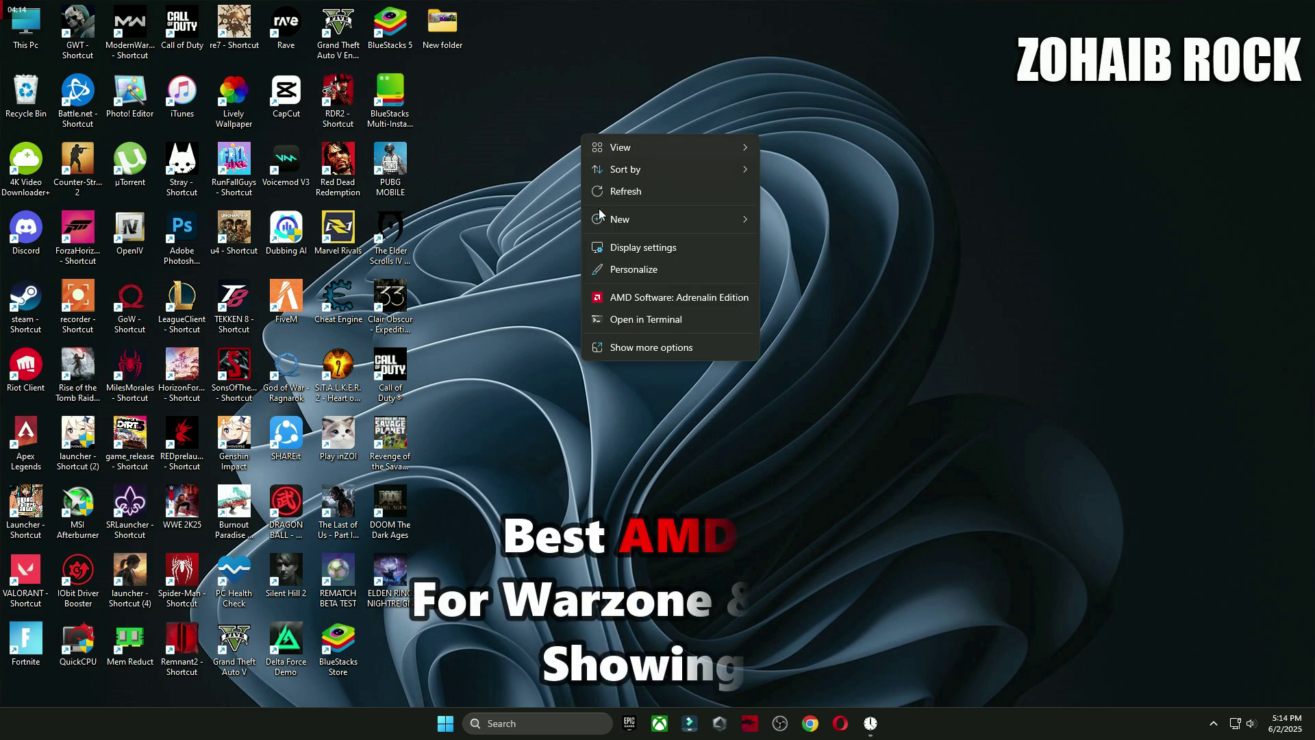
left_click(644, 300)
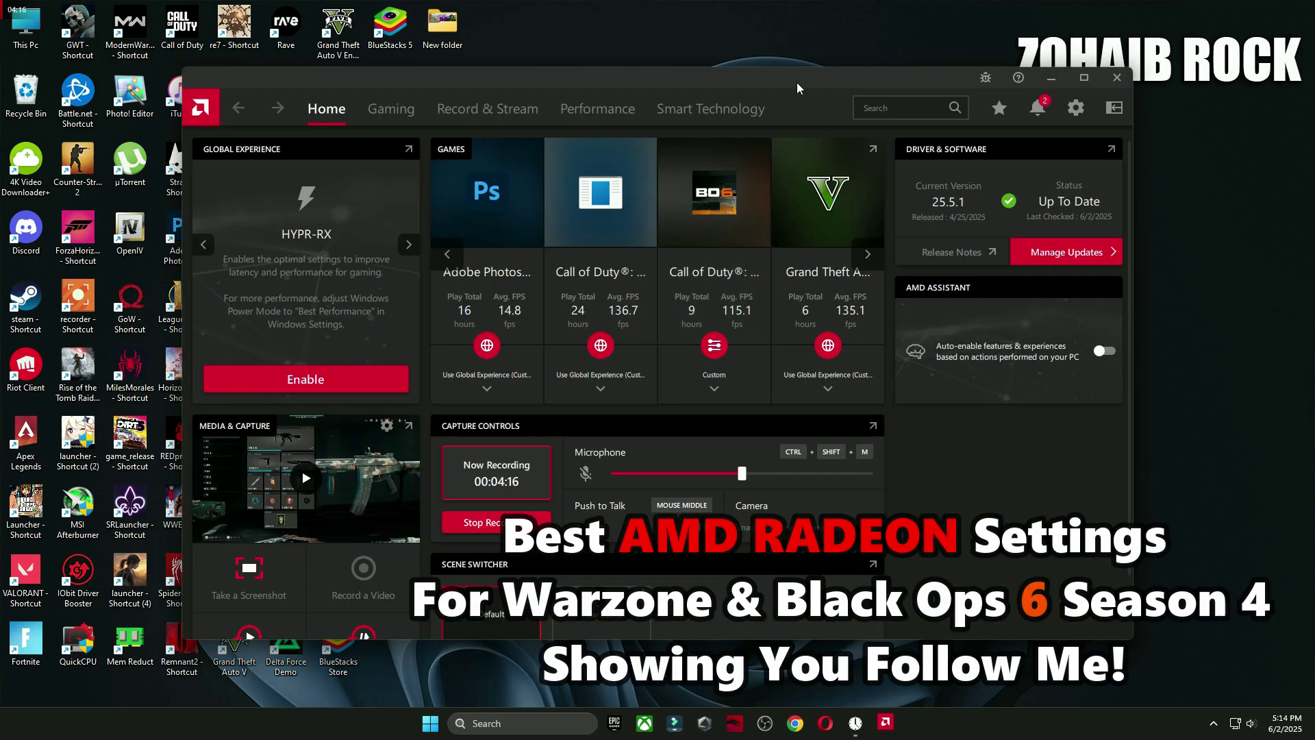
left_click_drag(796, 82, 952, 111)
left_click(551, 137)
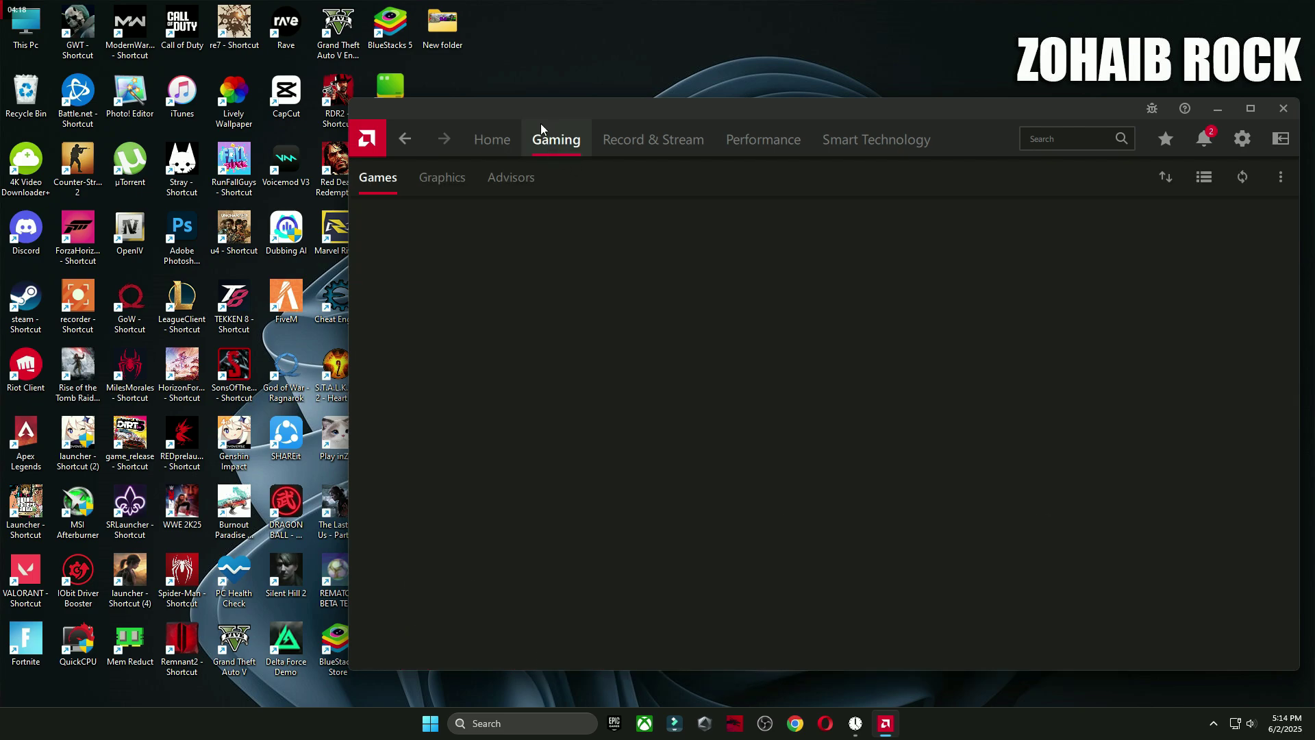
left_click(418, 172)
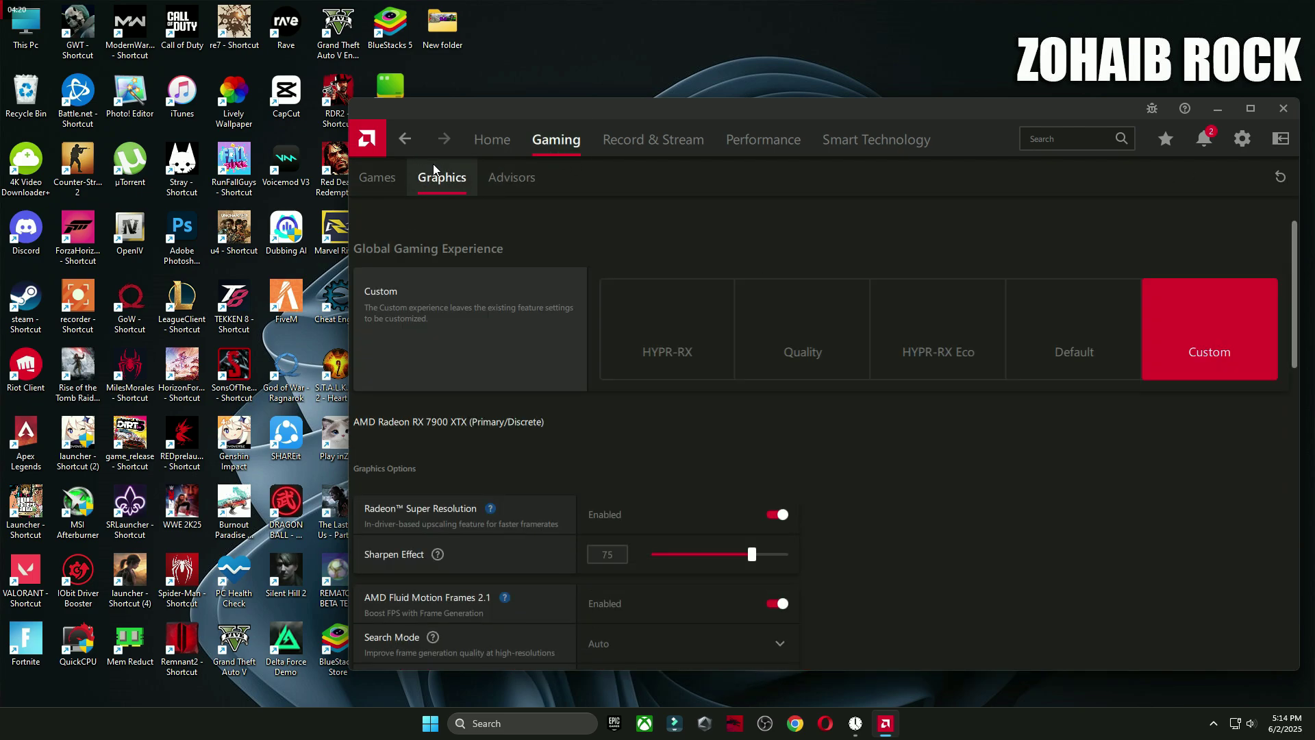
Step: Review the Radeon graphics options and set Wait for Vertical Refresh to Always off (Not Recommended)
scroll(511, 271, "down", 3)
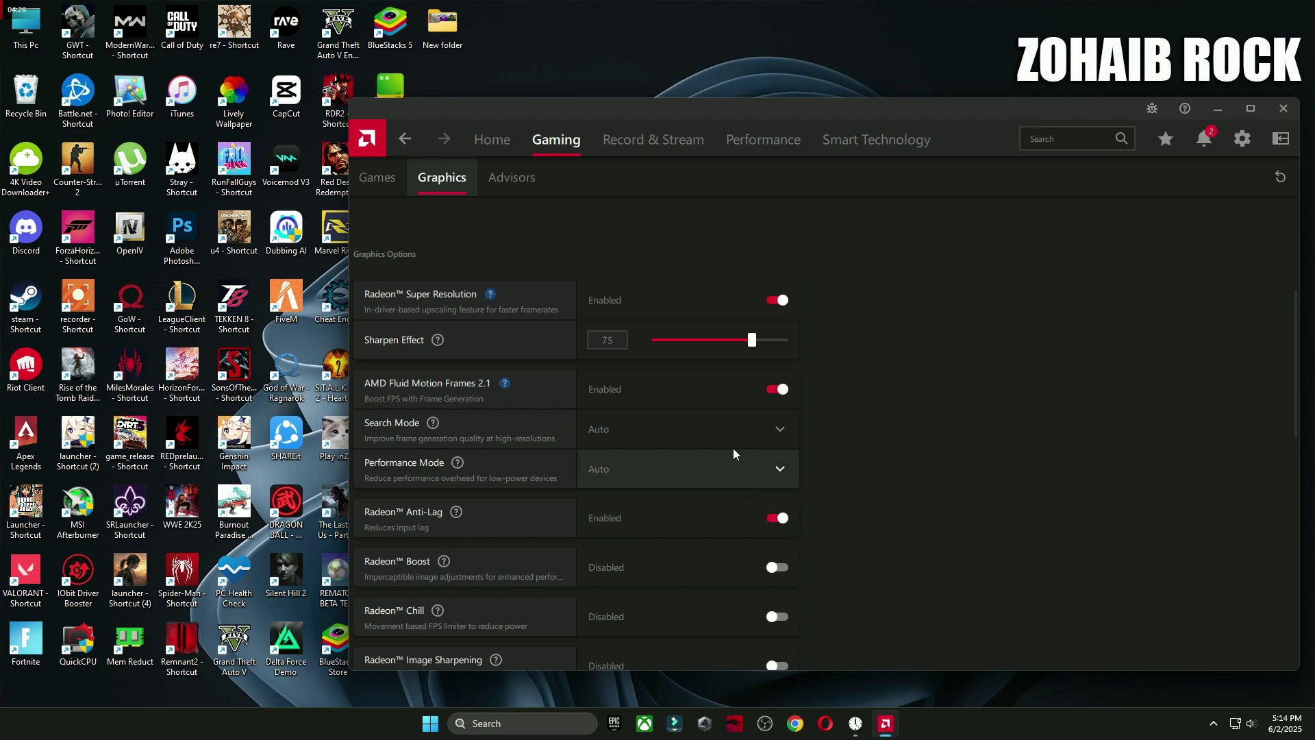
scroll(733, 449, "down", 2)
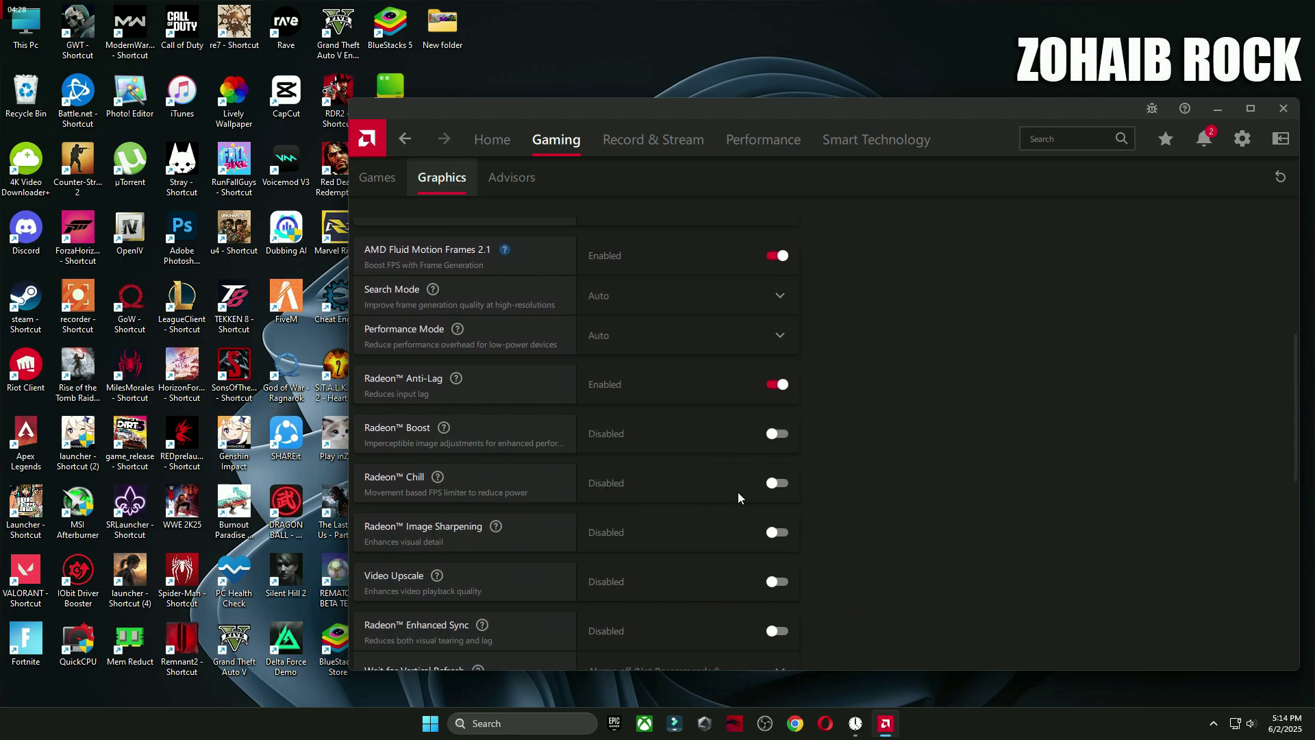
scroll(683, 579, "down", 2)
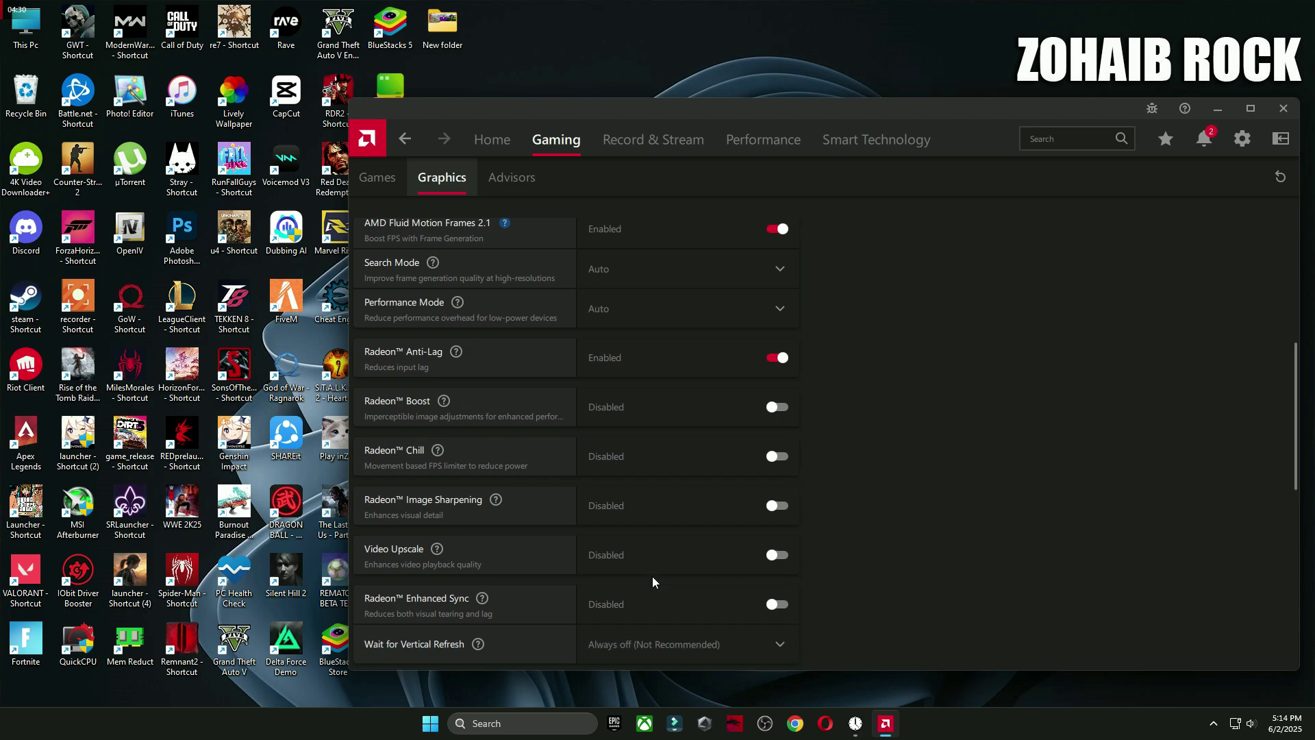
left_click(659, 541)
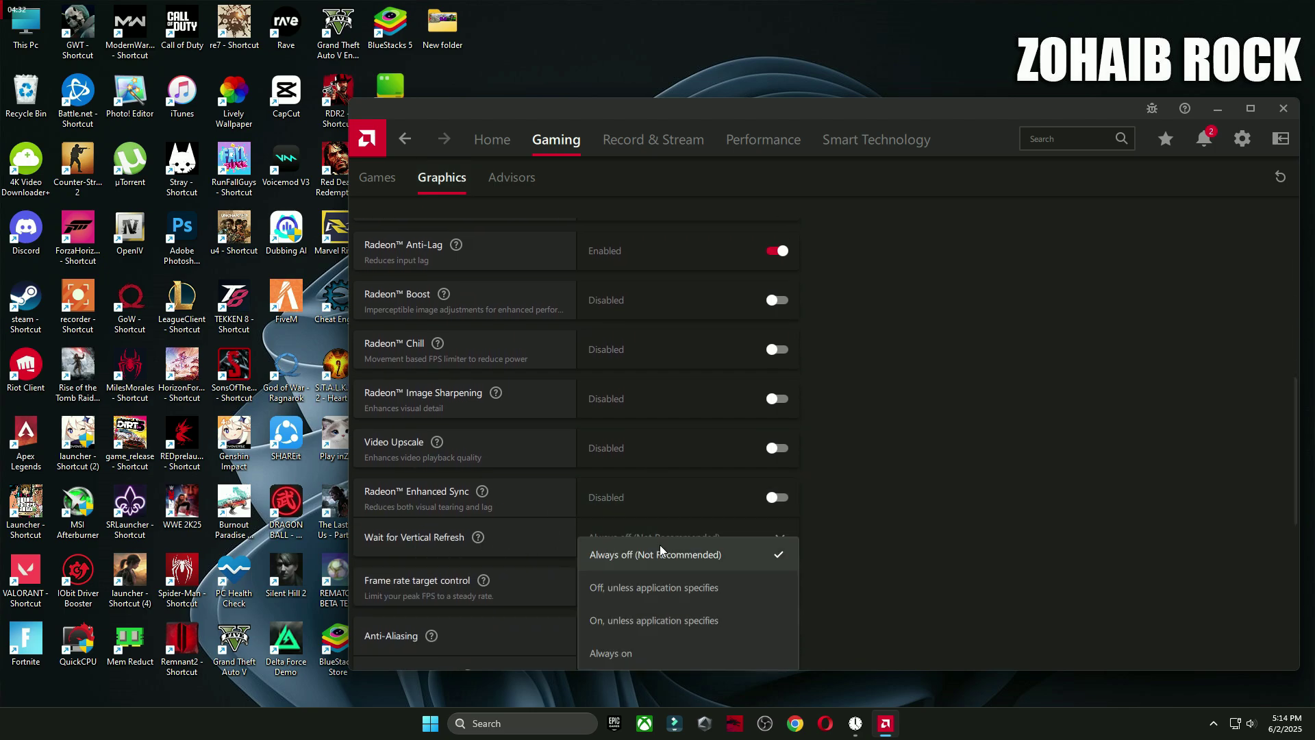
left_click(653, 567)
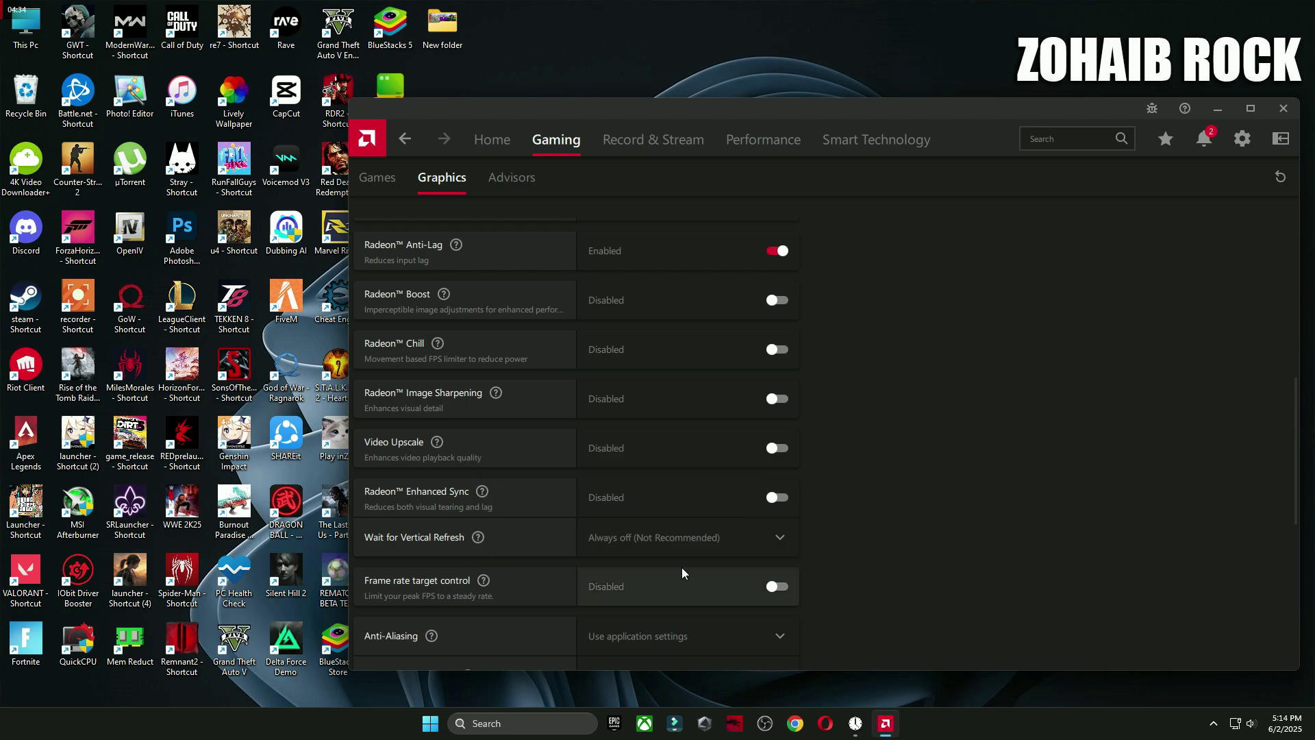
scroll(681, 573, "down", 1)
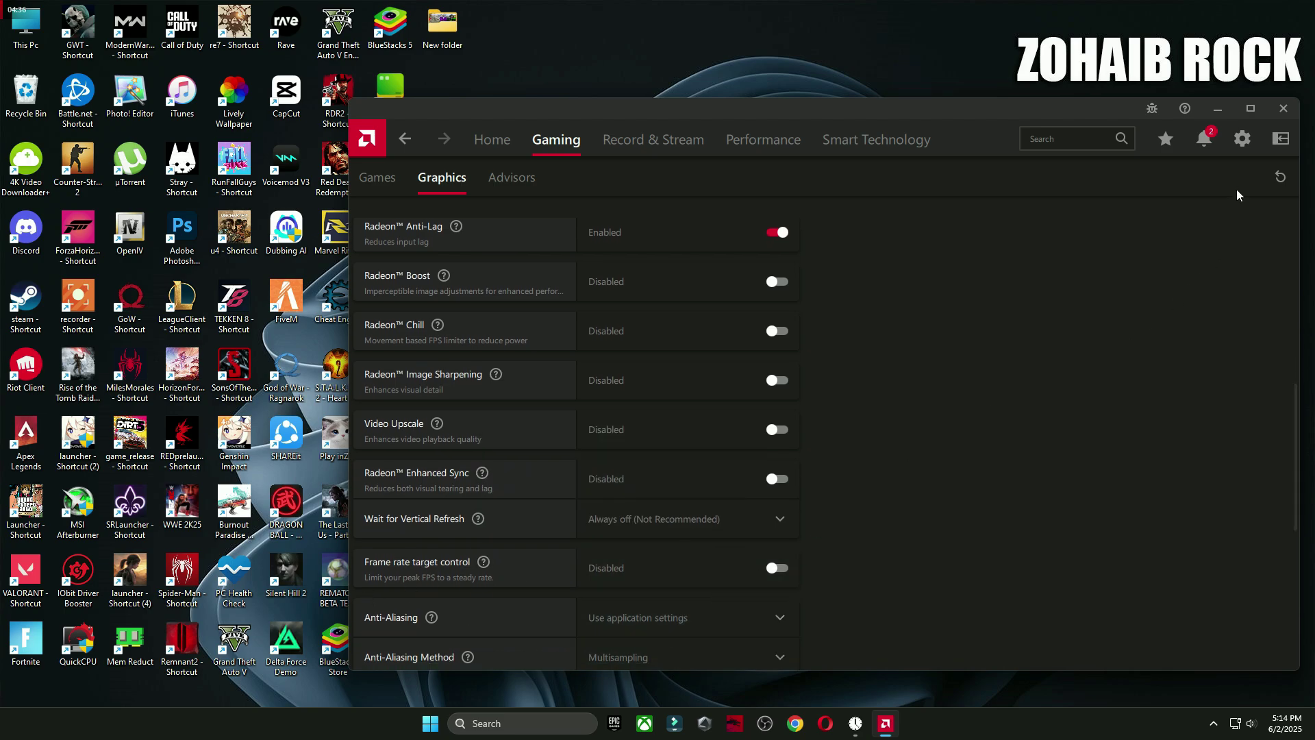
scroll(1082, 429, "up", 8)
Step: Review the AMD display settings, switching Custom Color on to inspect its options and off again
left_click(1242, 143)
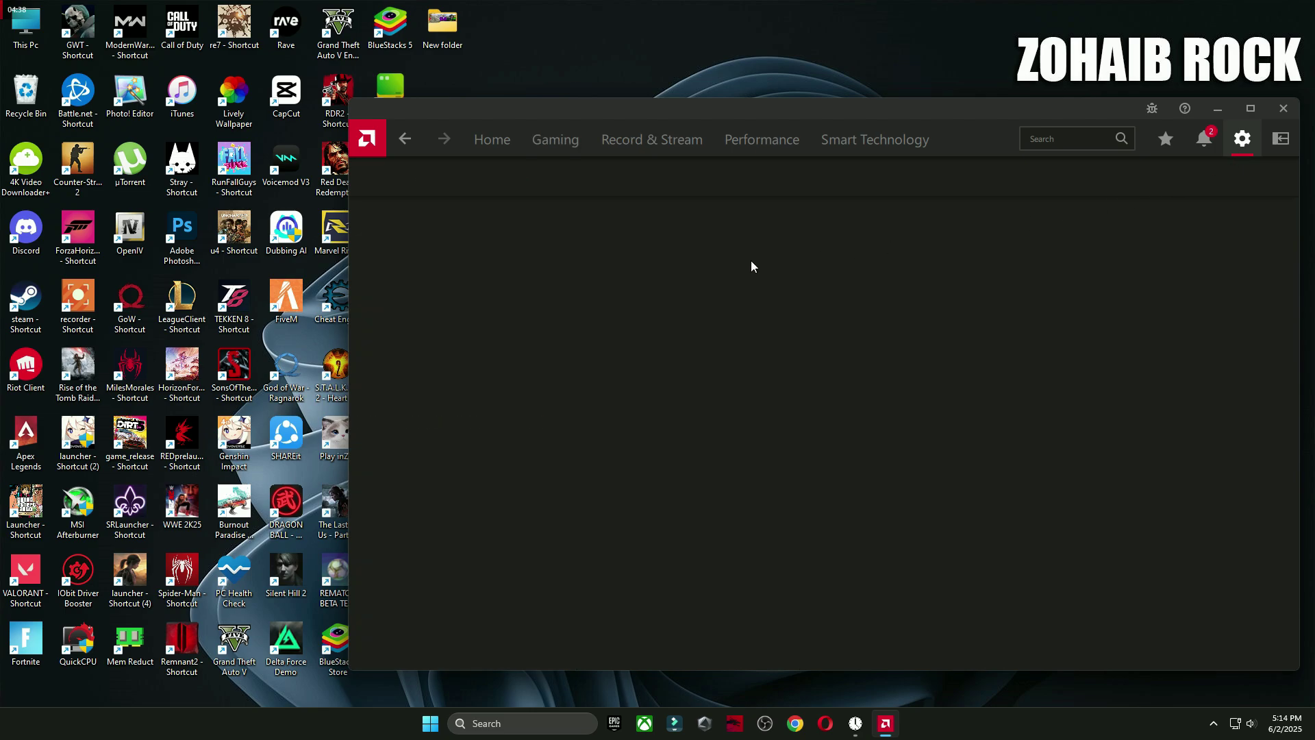
left_click(439, 182)
scroll(624, 418, "down", 2)
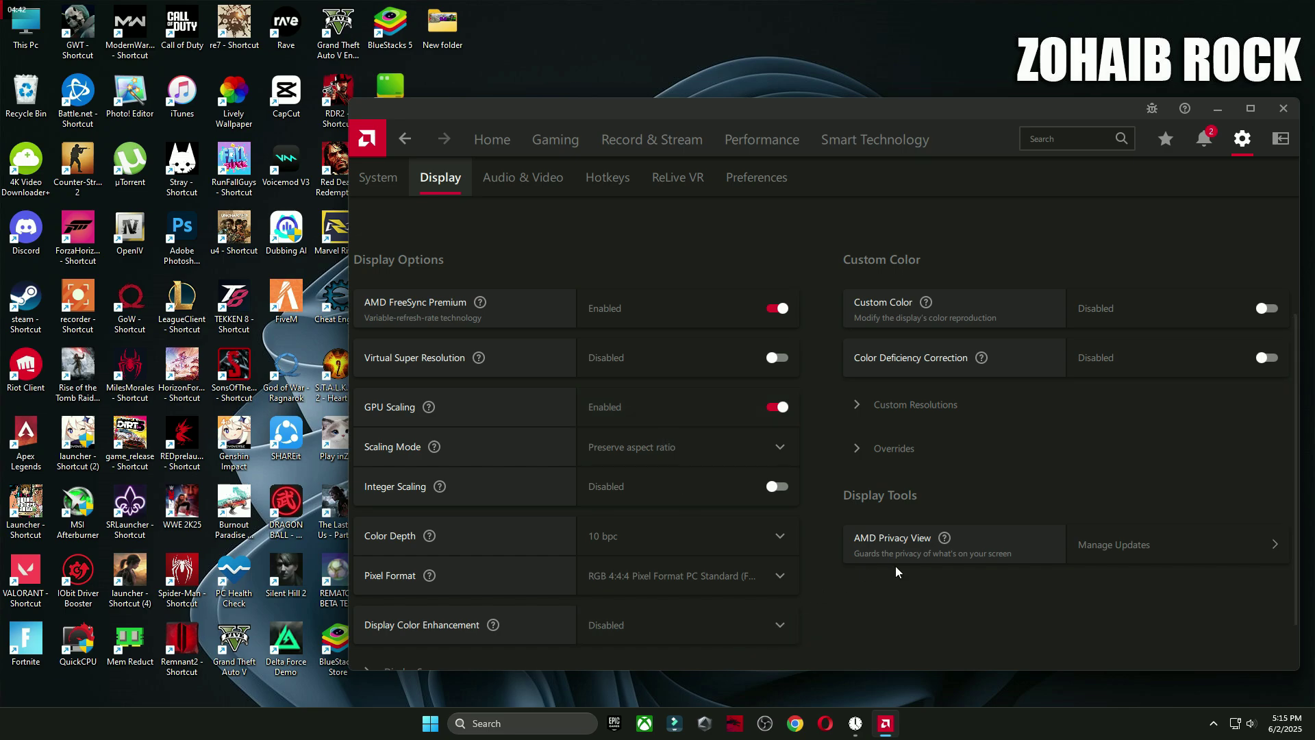
scroll(896, 565, "up", 1)
left_click(1236, 370)
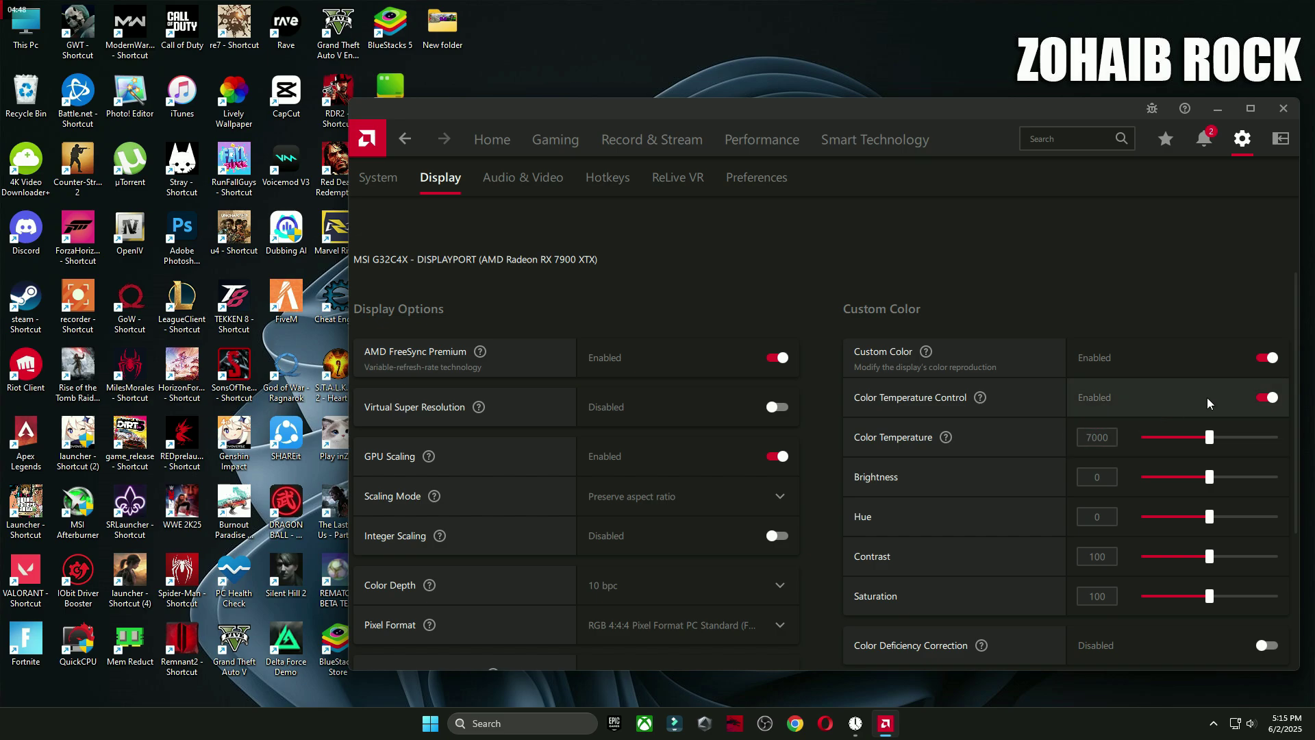
left_click(1268, 358)
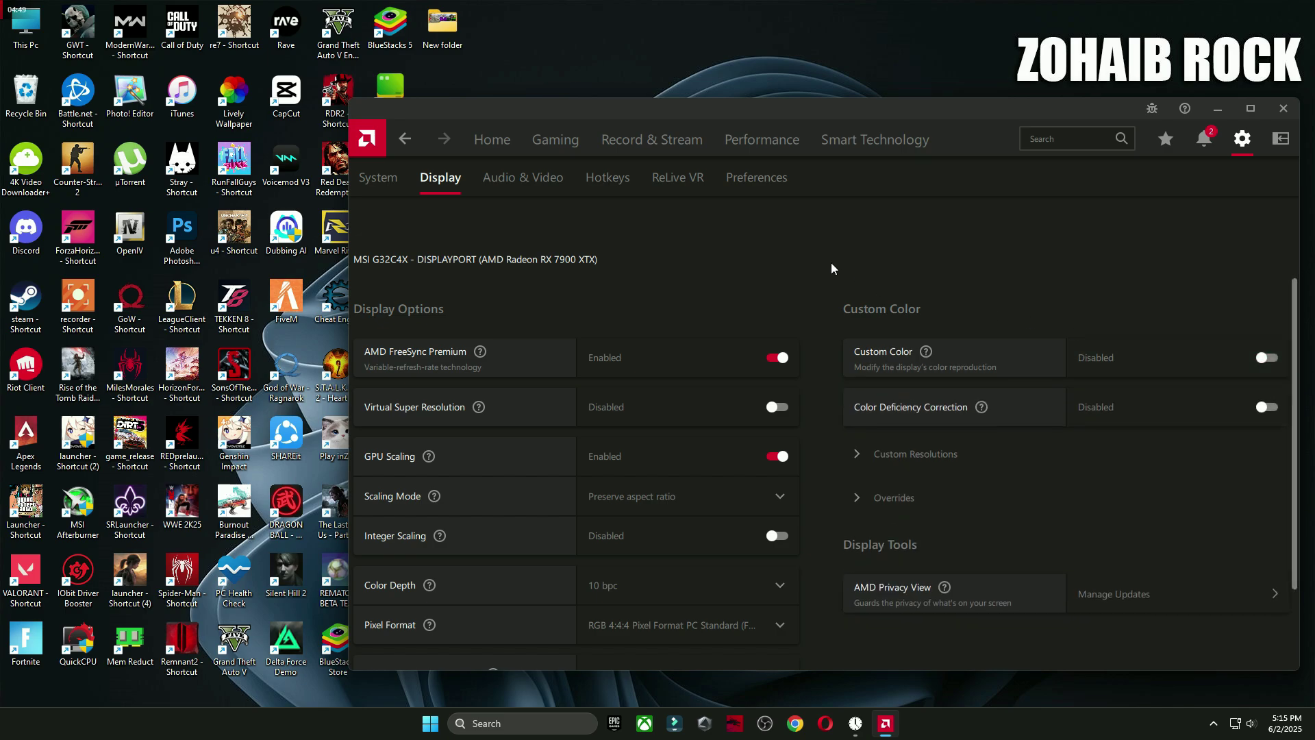
Step: Close AMD Software, then open Windows Settings and reach the Graphics settings through the Game Mode page
left_click(477, 139)
left_click(1282, 108)
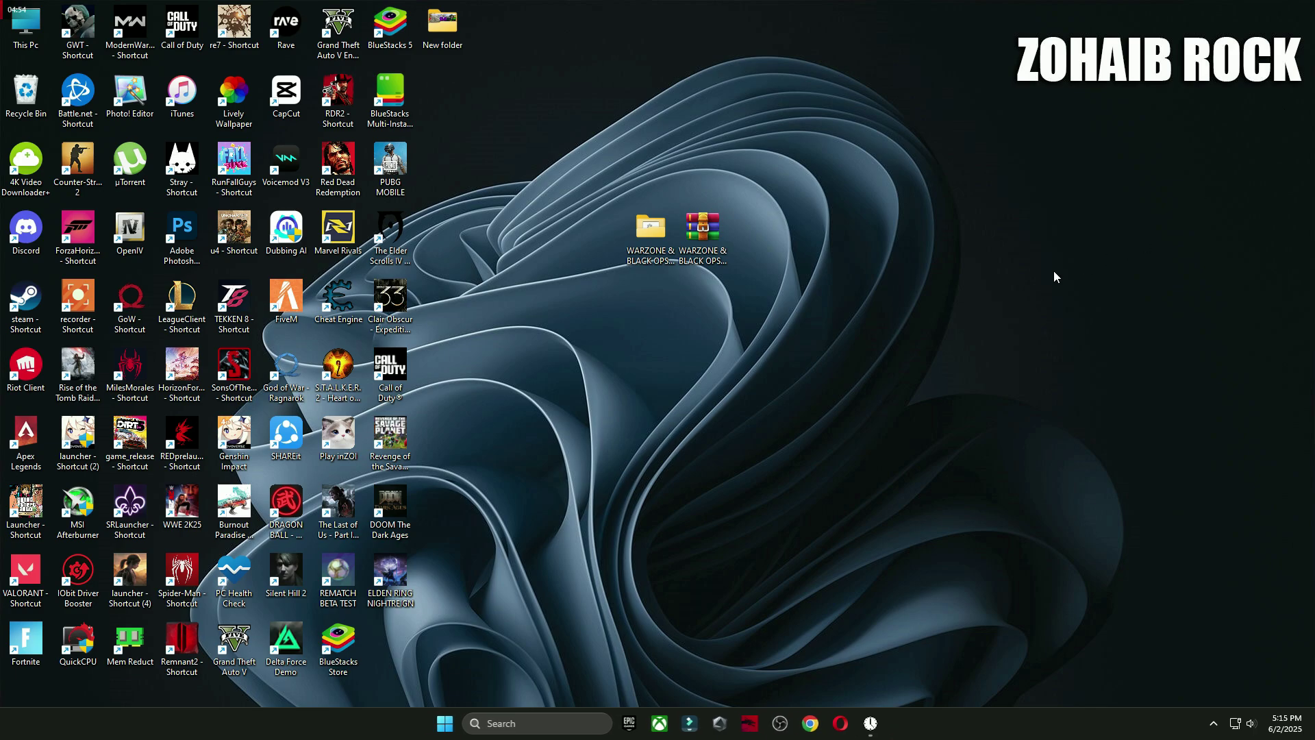
left_click(445, 723)
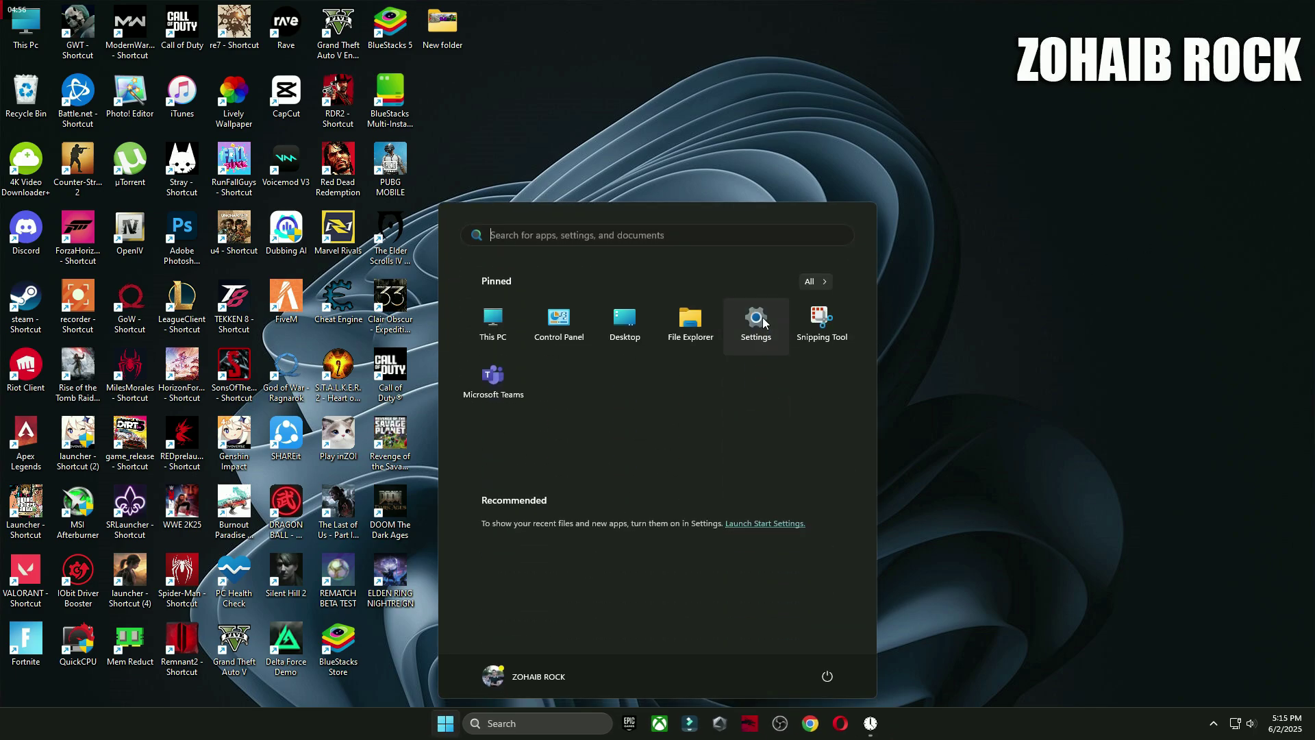
left_click(756, 322)
left_click(82, 343)
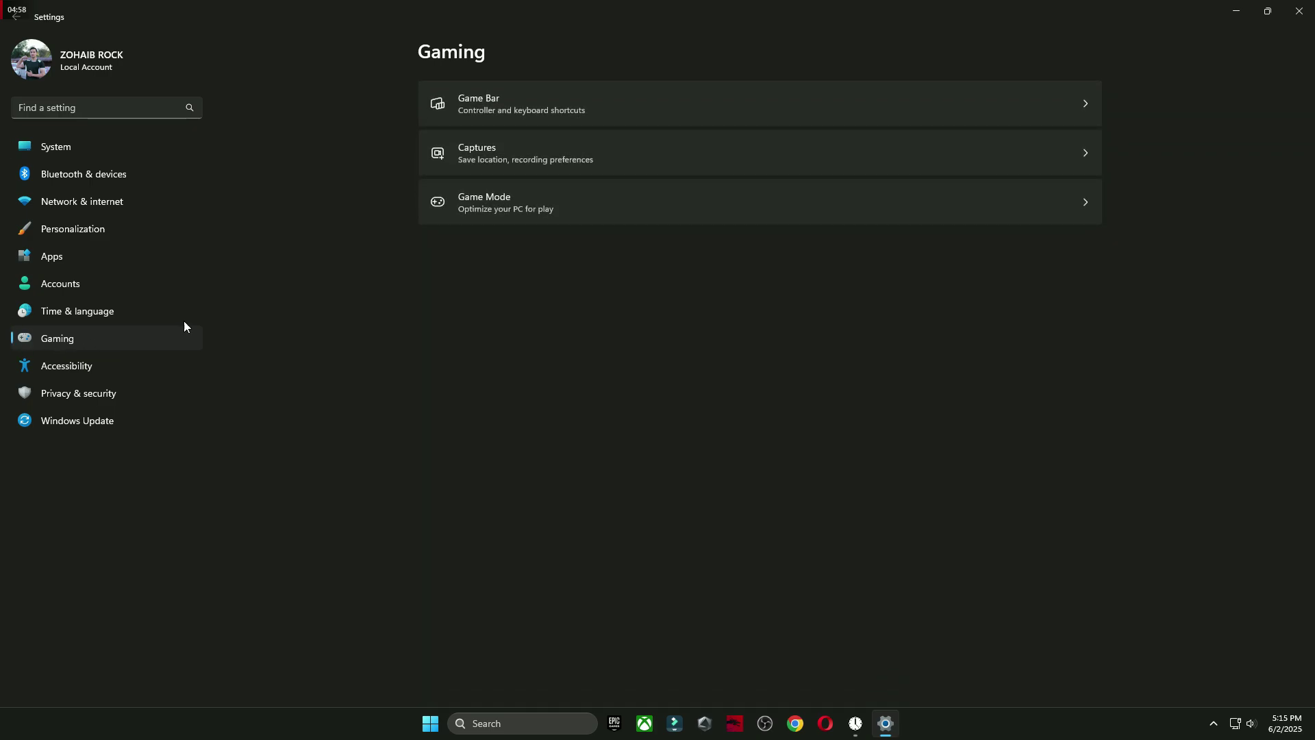
left_click(508, 213)
left_click(506, 203)
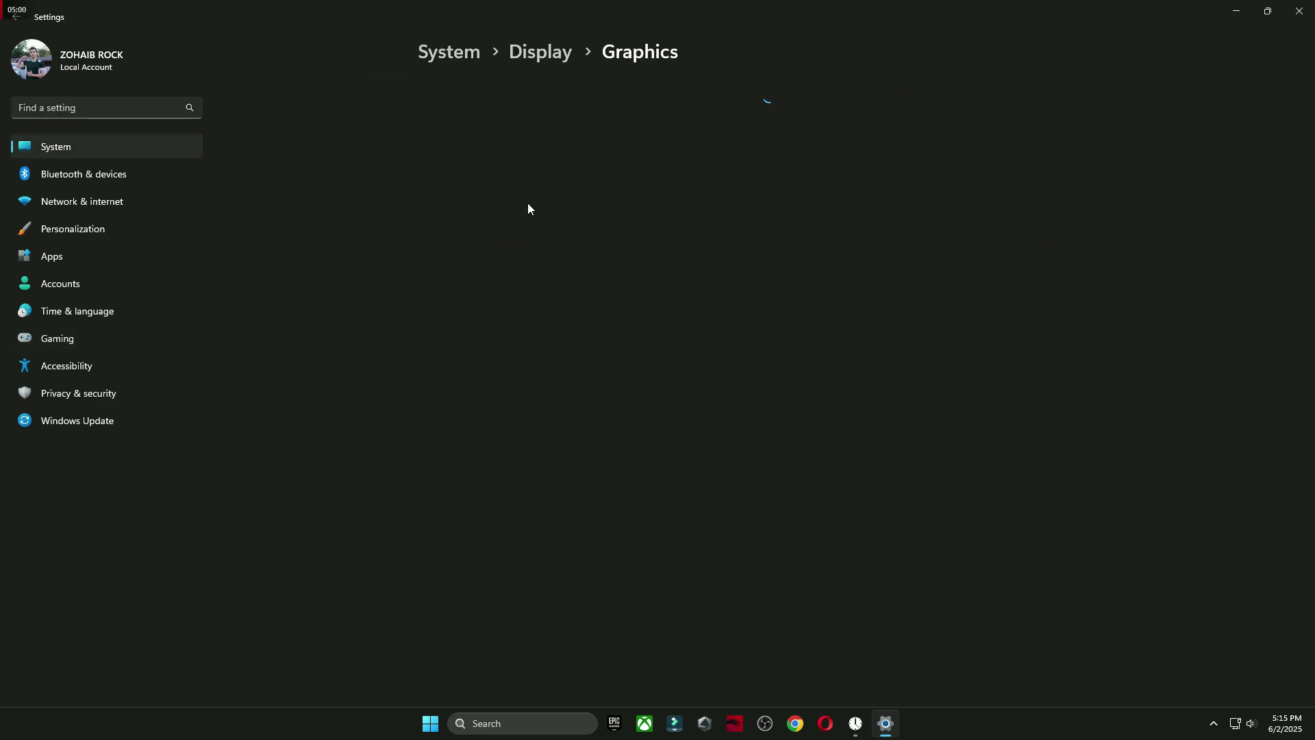
Step: Set the graphics preference of the Call of Duty® app to High performance and save it
scroll(687, 545, "down", 2)
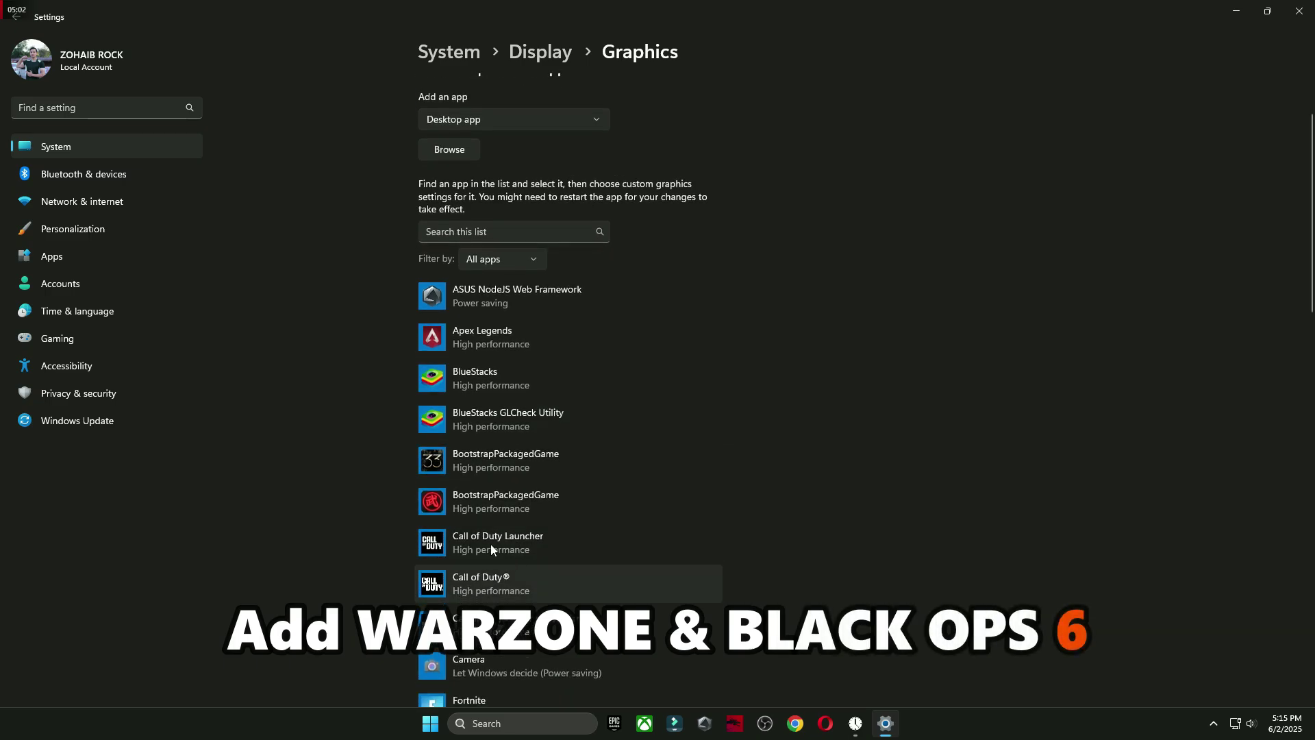
left_click(507, 577)
left_click(626, 630)
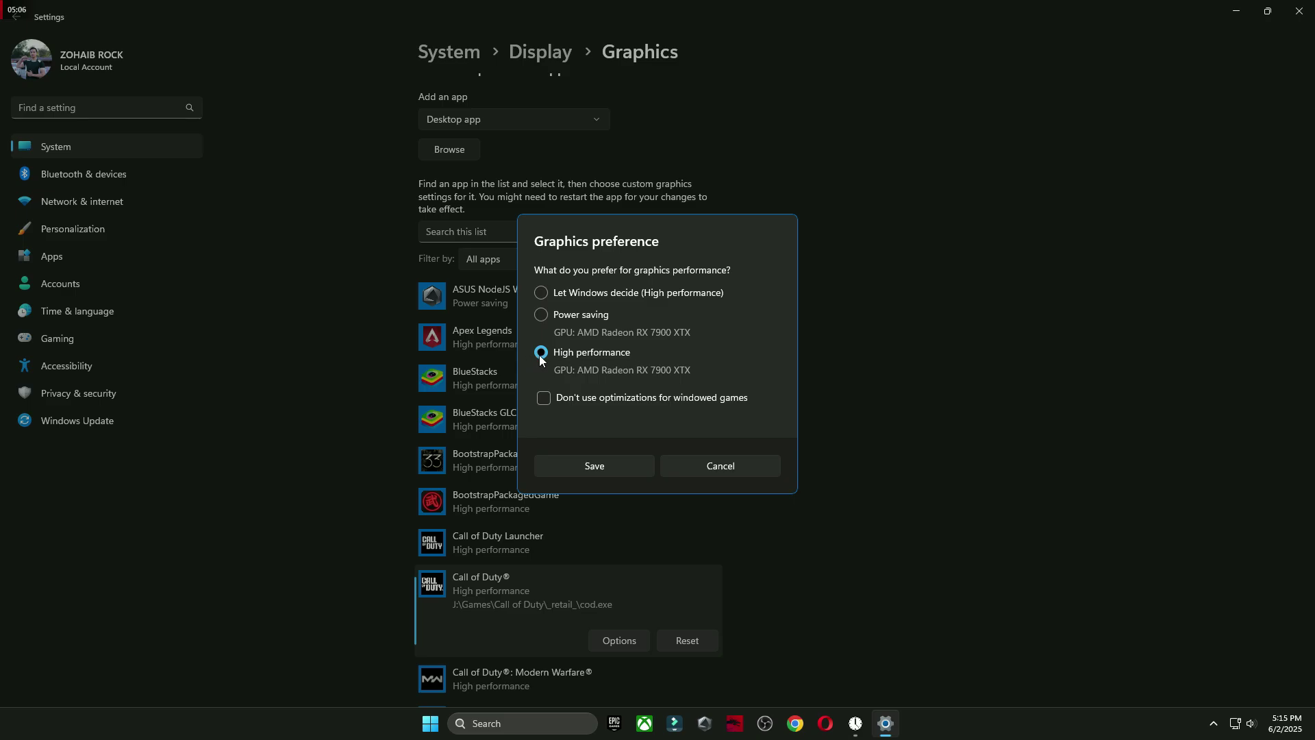
left_click(586, 463)
Step: Close Windows Settings and bring up the PC's power options
key("alt+F4")
left_click(446, 723)
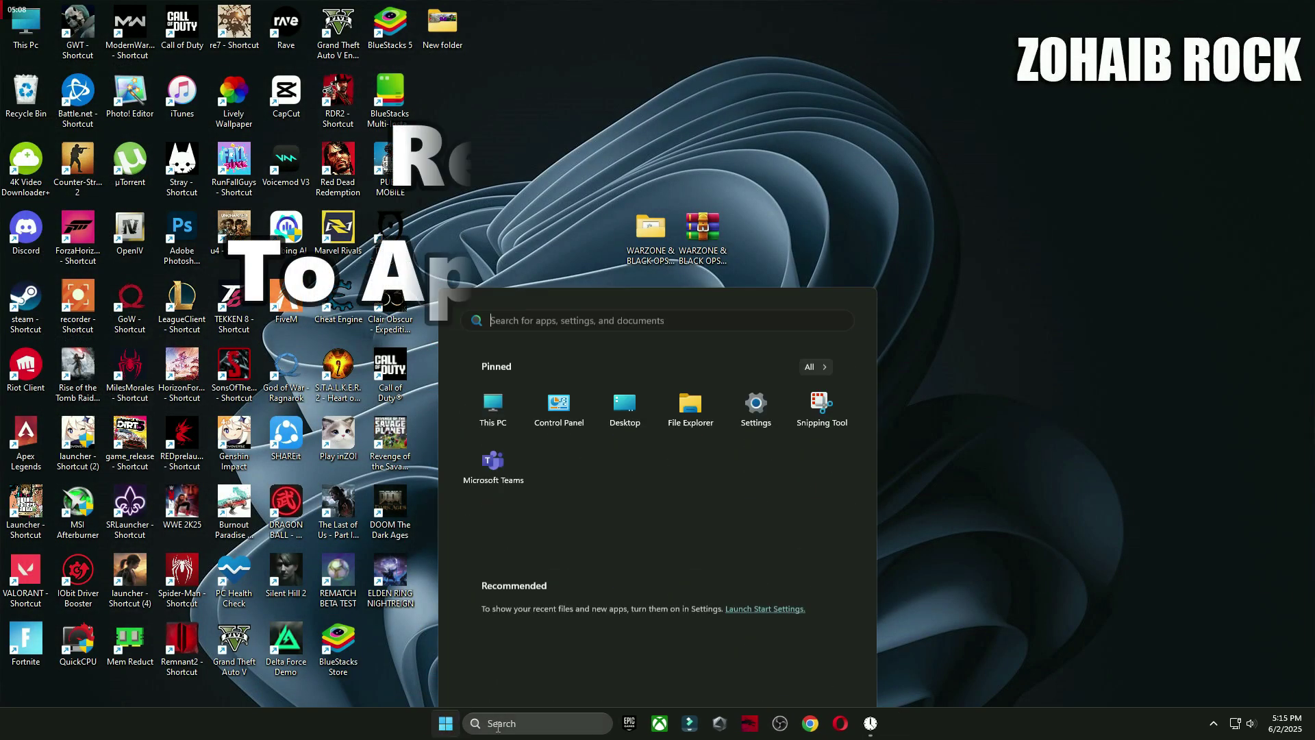
left_click(824, 680)
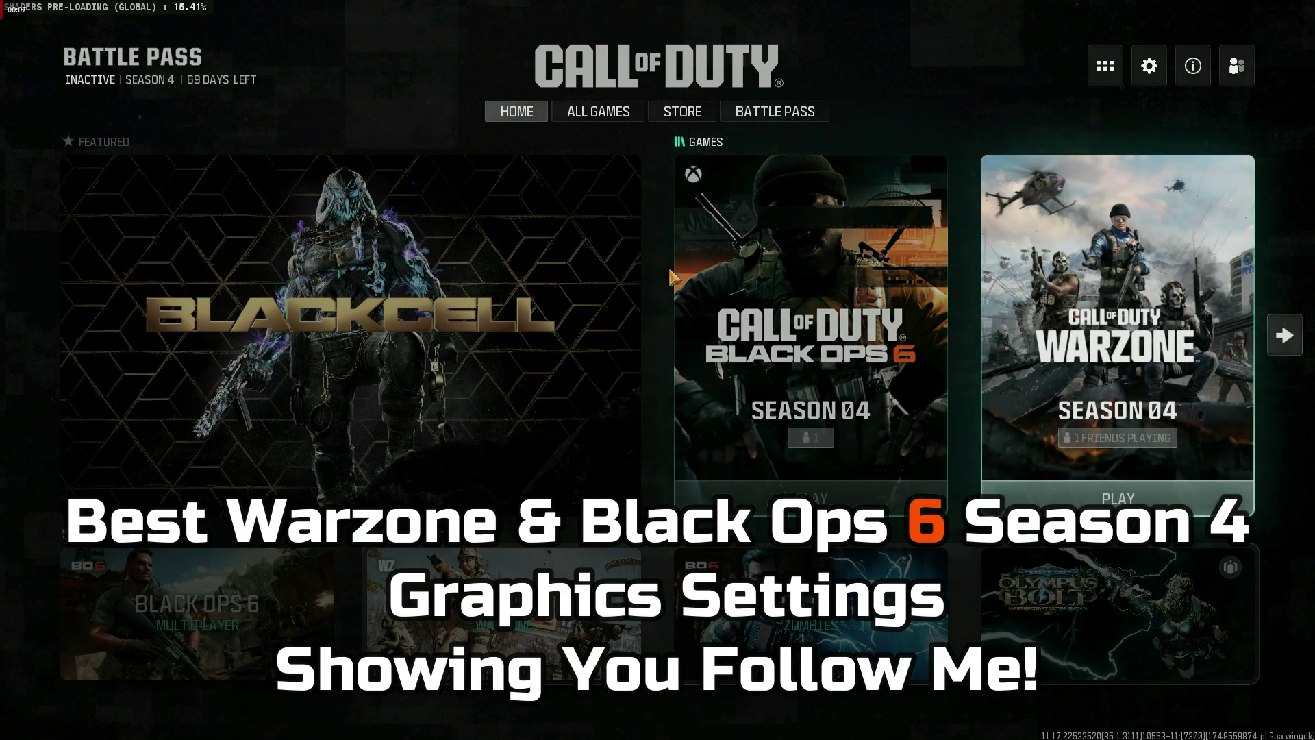
Step: Enter Black Ops 6 from the Call of Duty home screen and review its Display, Sustainability and HDR graphics settings
left_click(848, 310)
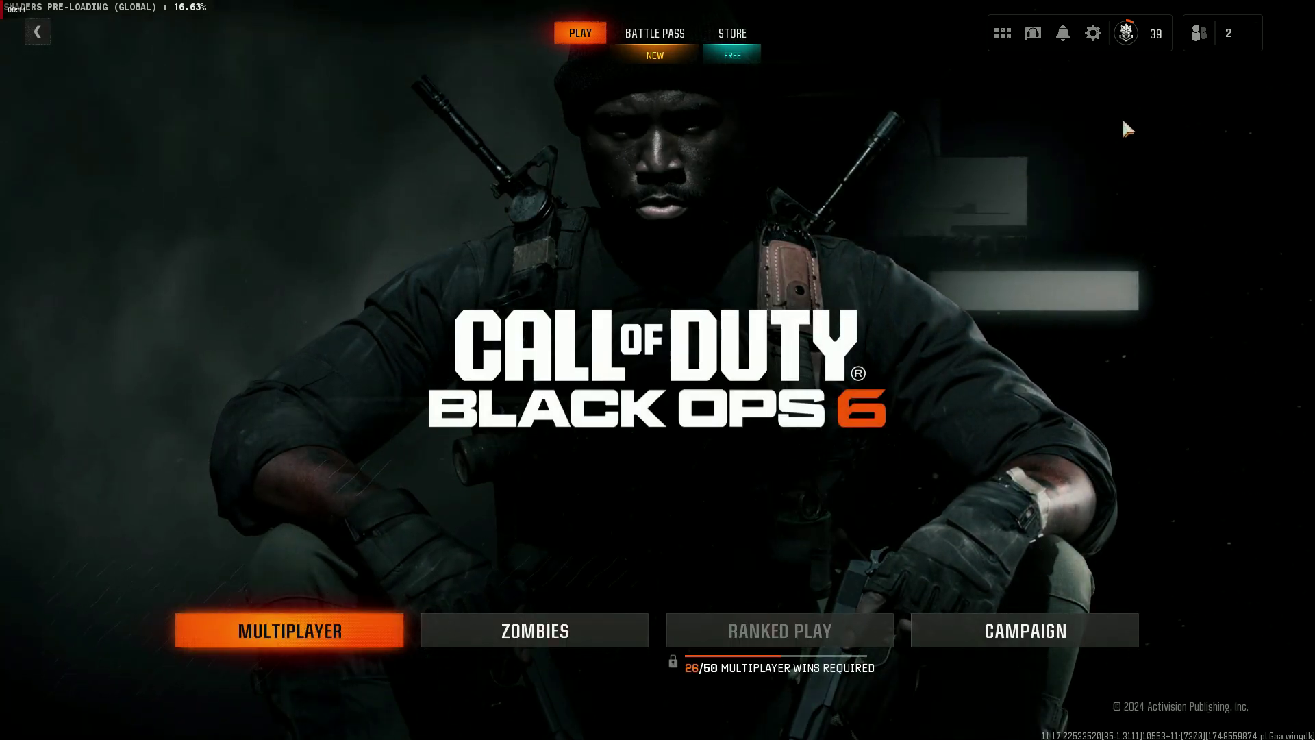
left_click(1093, 33)
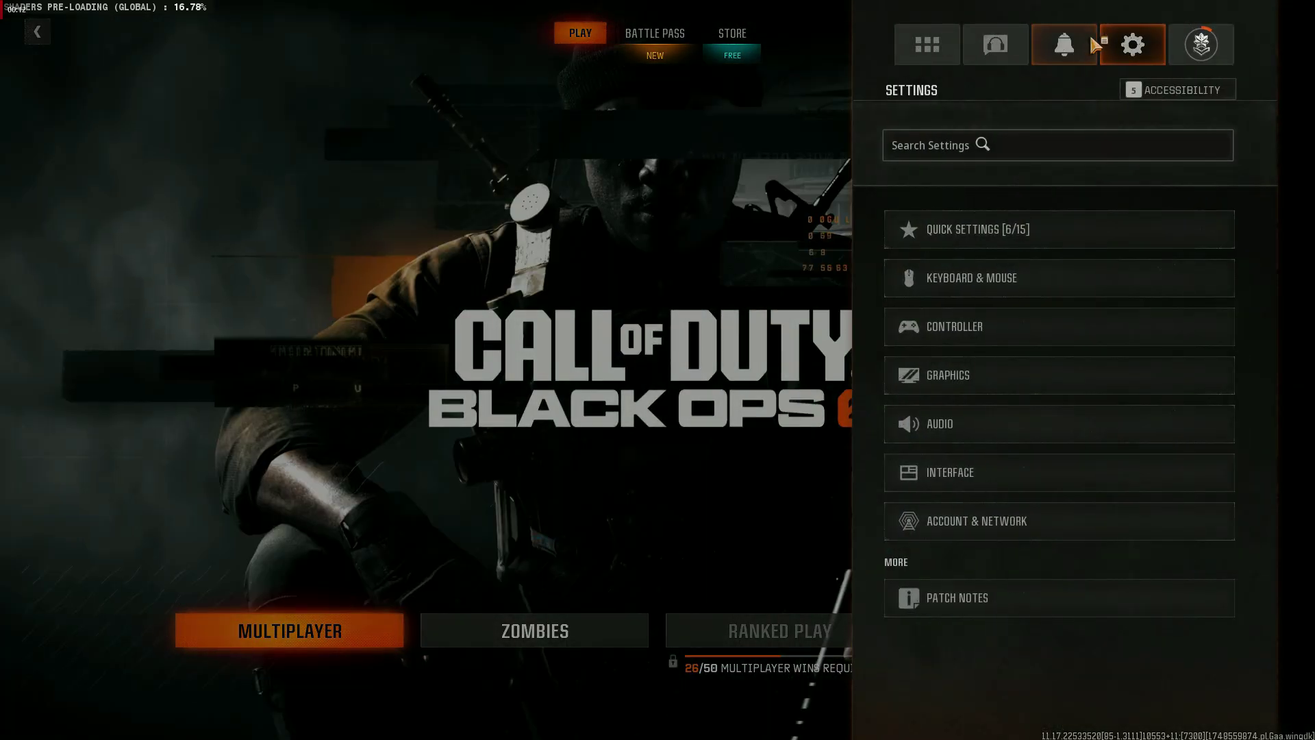
left_click(973, 375)
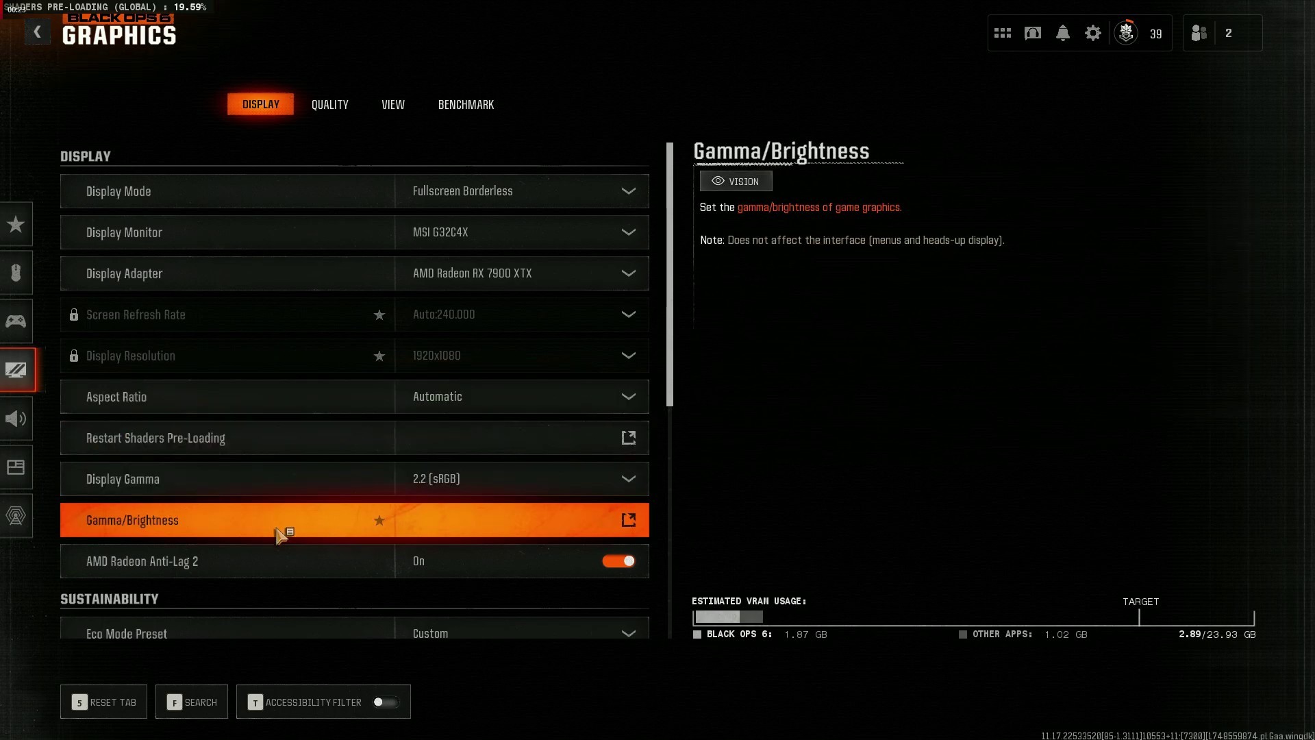
scroll(675, 425, "down", 3)
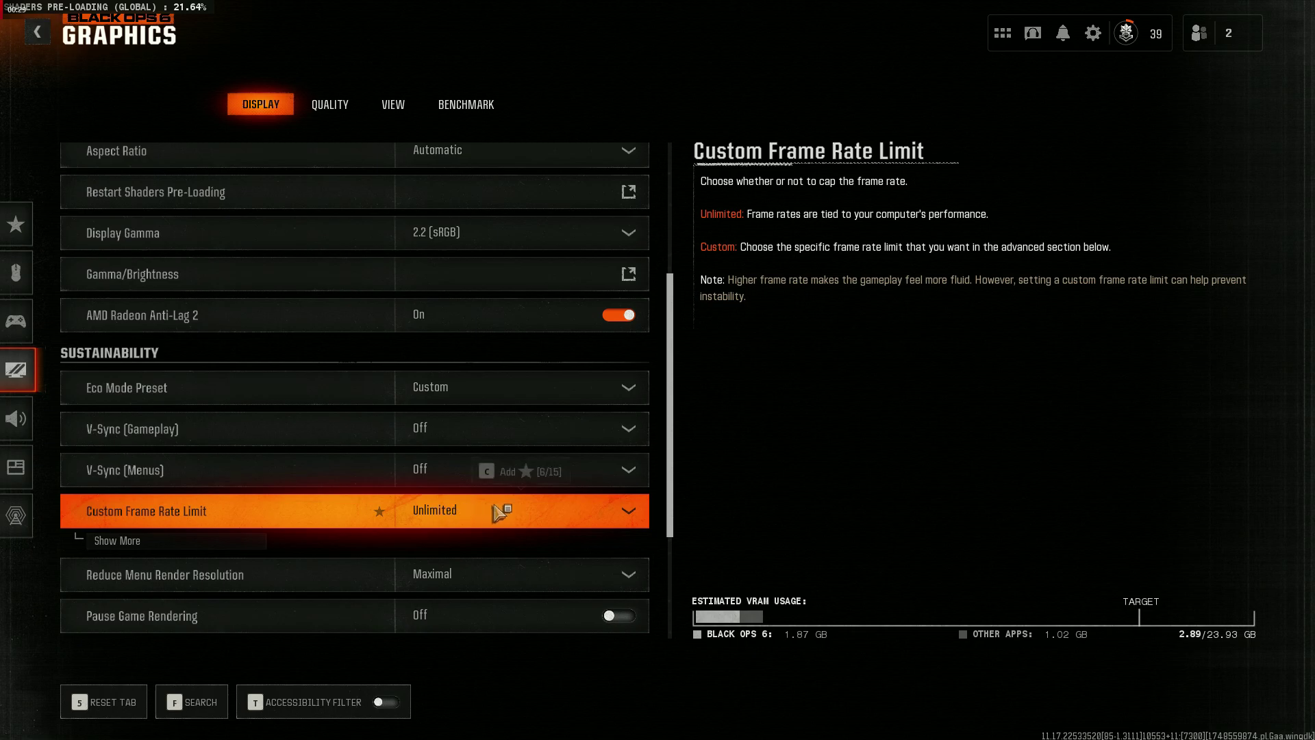
scroll(676, 491, "down", 2)
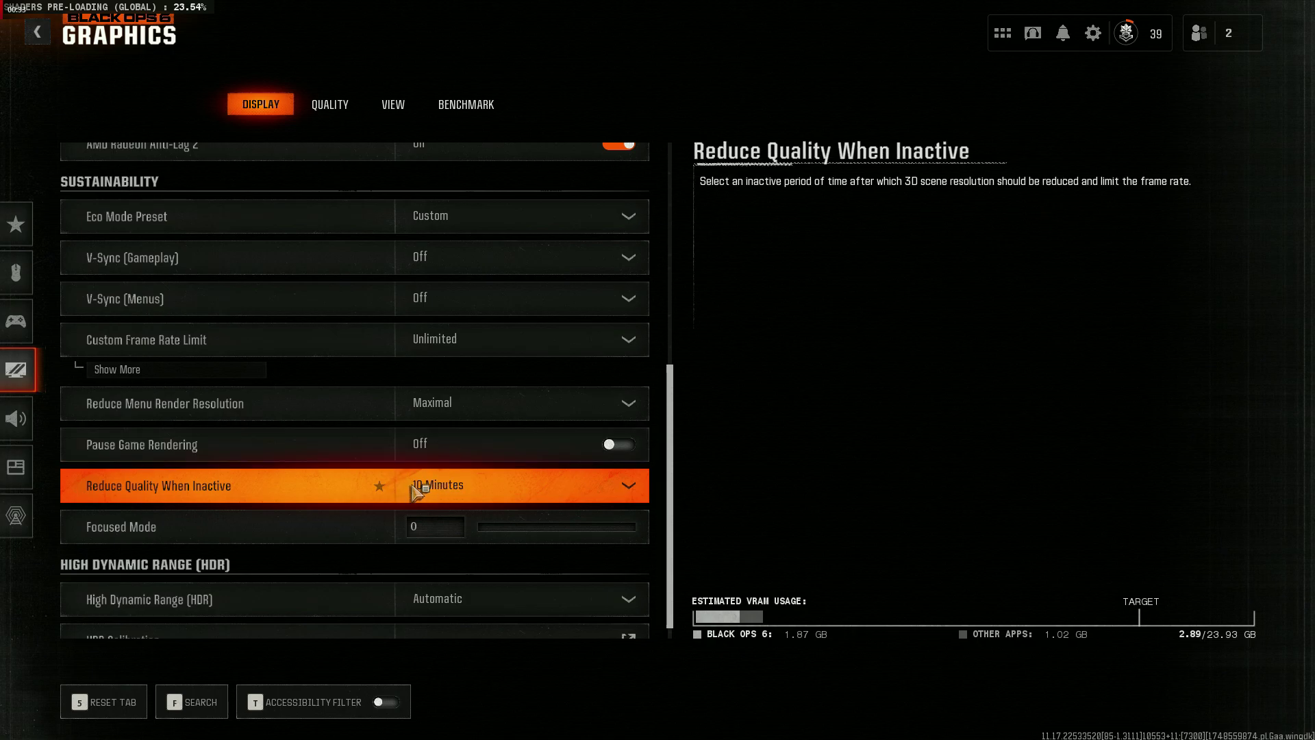
scroll(676, 536, "down", 1)
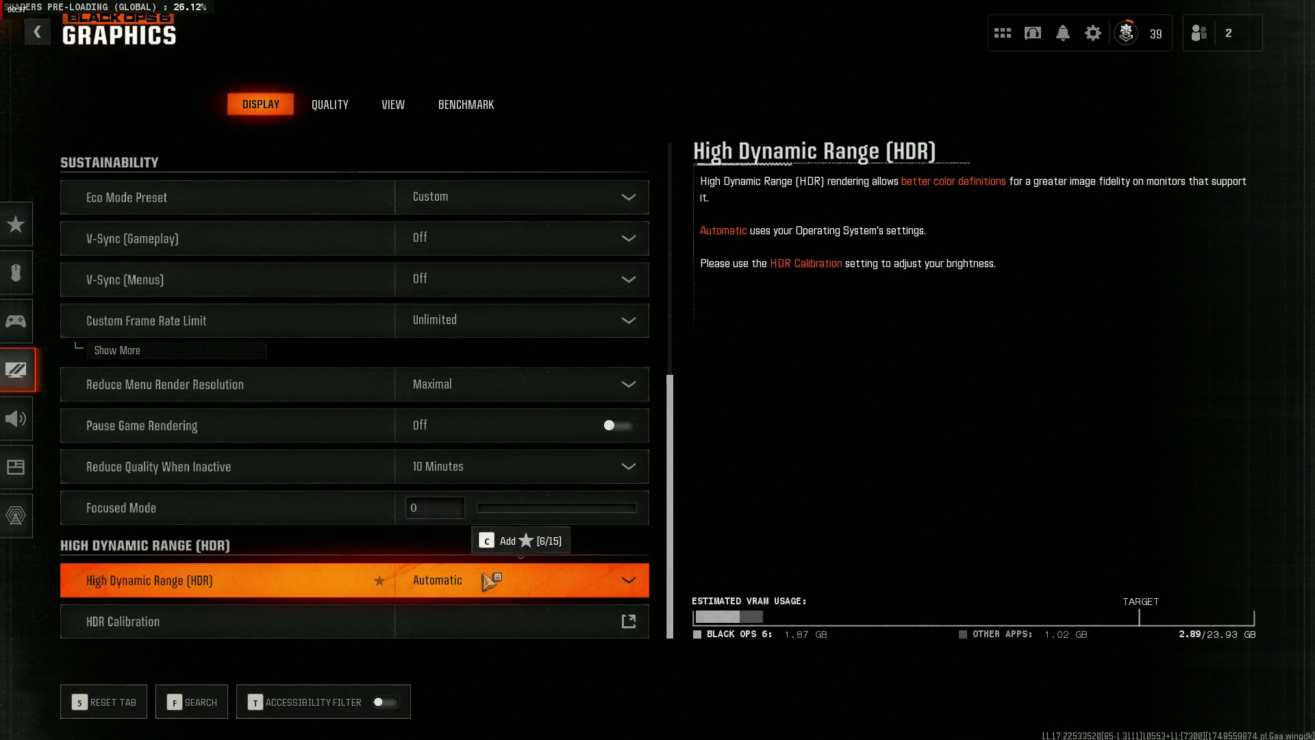
Step: Show the Quality graphics settings, check the Upscaling / Sharpening choices without changing them, and expand the FIDELITYFX CAS Strength option
left_click(322, 103)
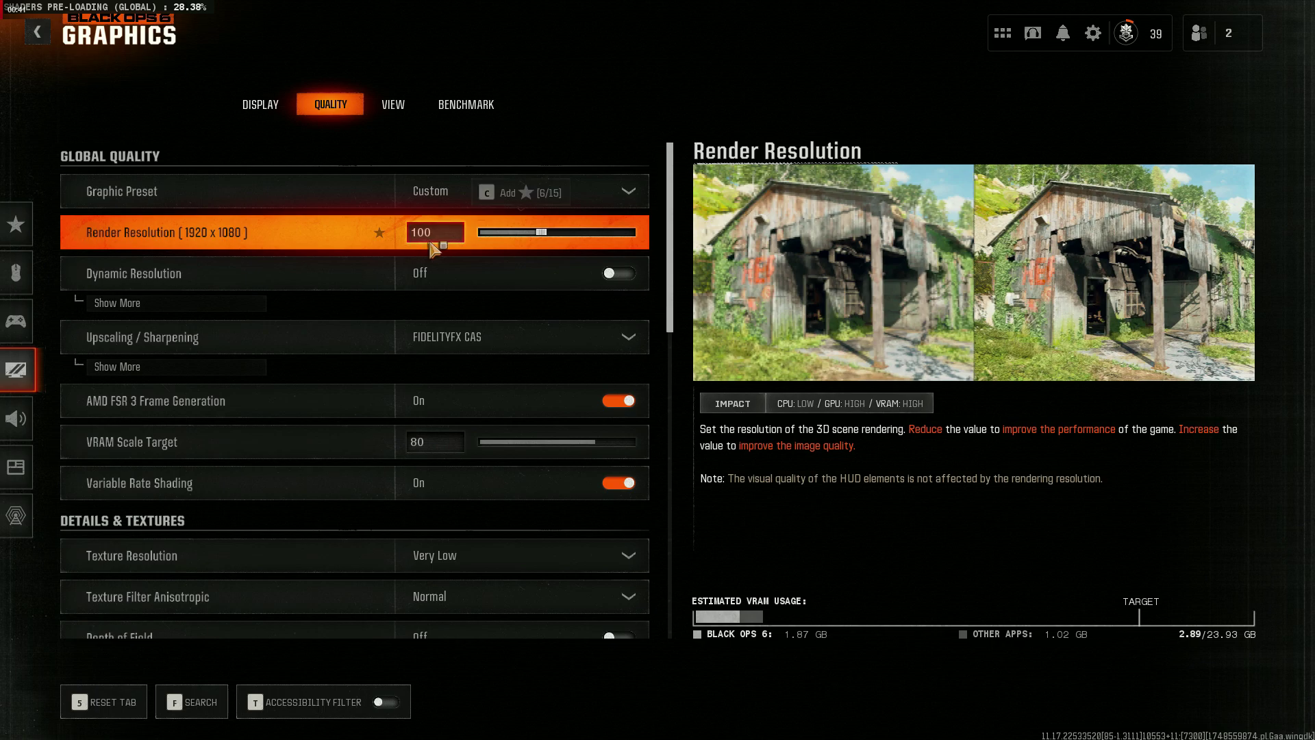
left_click(465, 336)
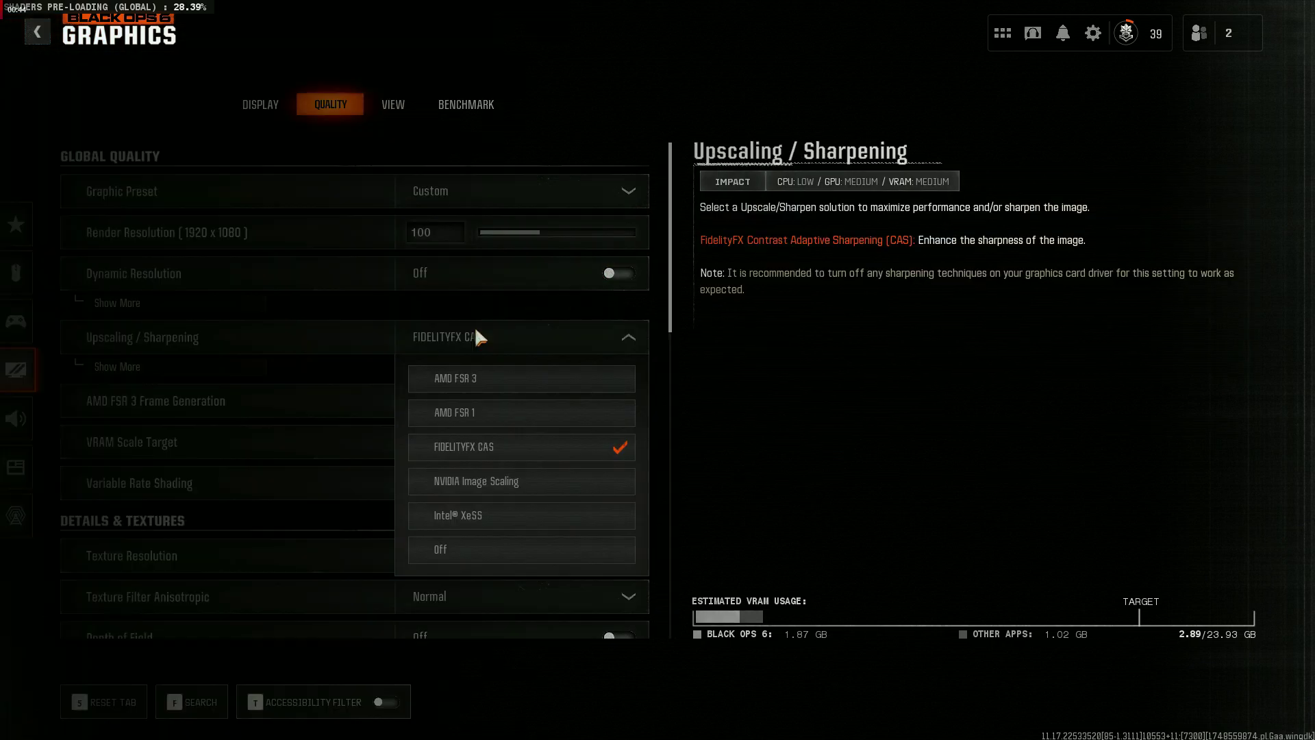
left_click(697, 401)
left_click(171, 368)
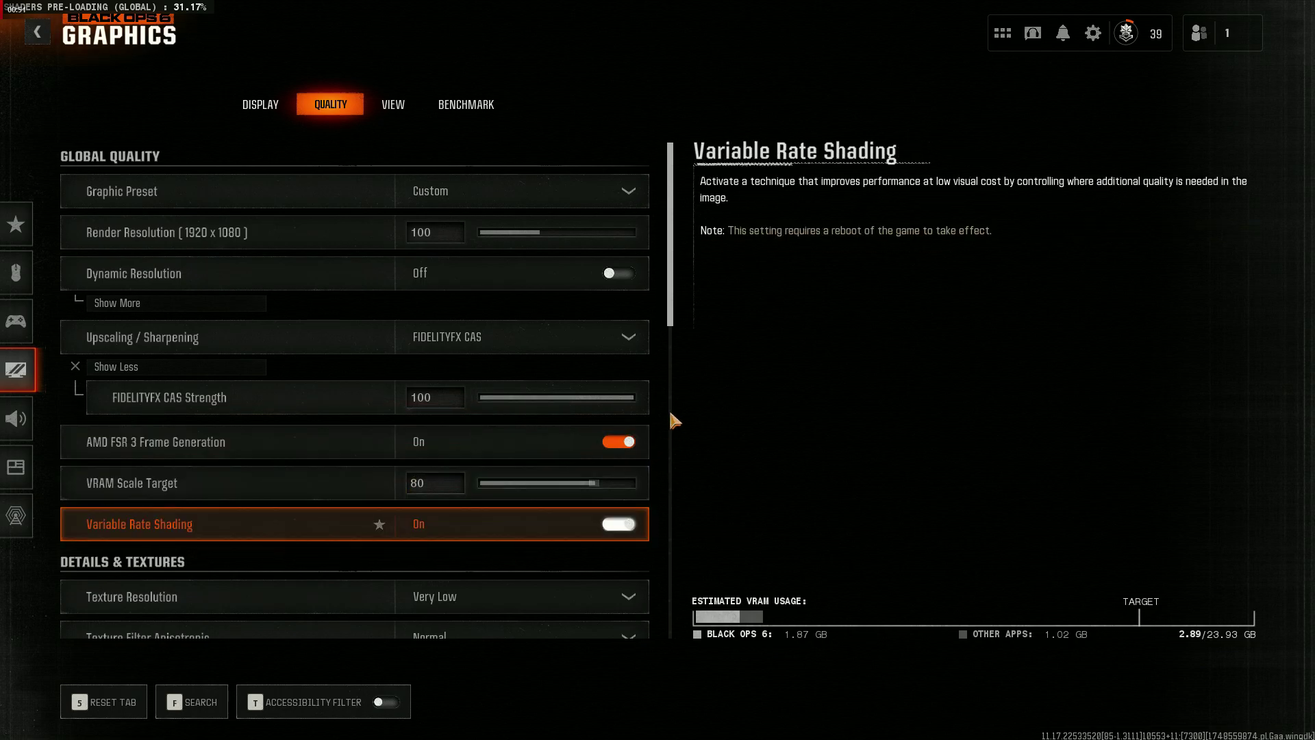
Step: Set the VRAM Scale Target to 70 and review the Details & Textures and Shadow & Lighting settings
left_click_drag(674, 322, 676, 388)
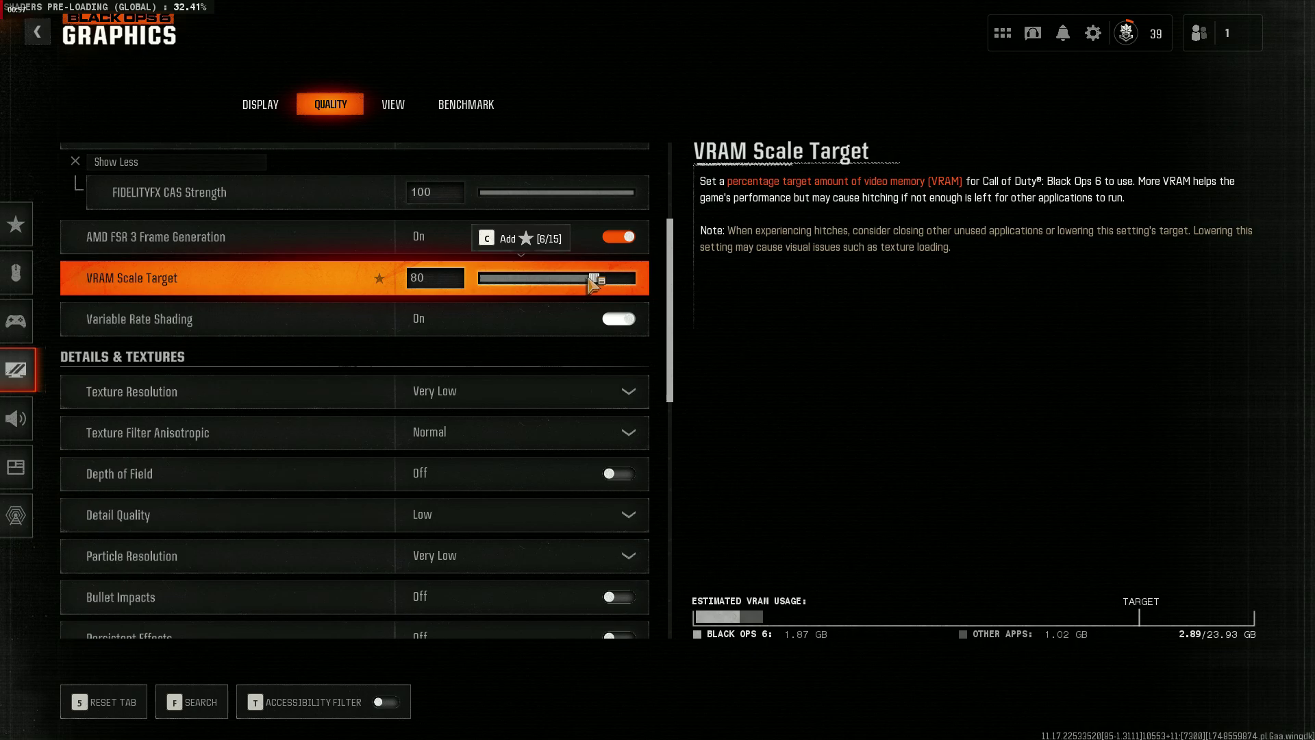
left_click_drag(590, 282, 586, 283)
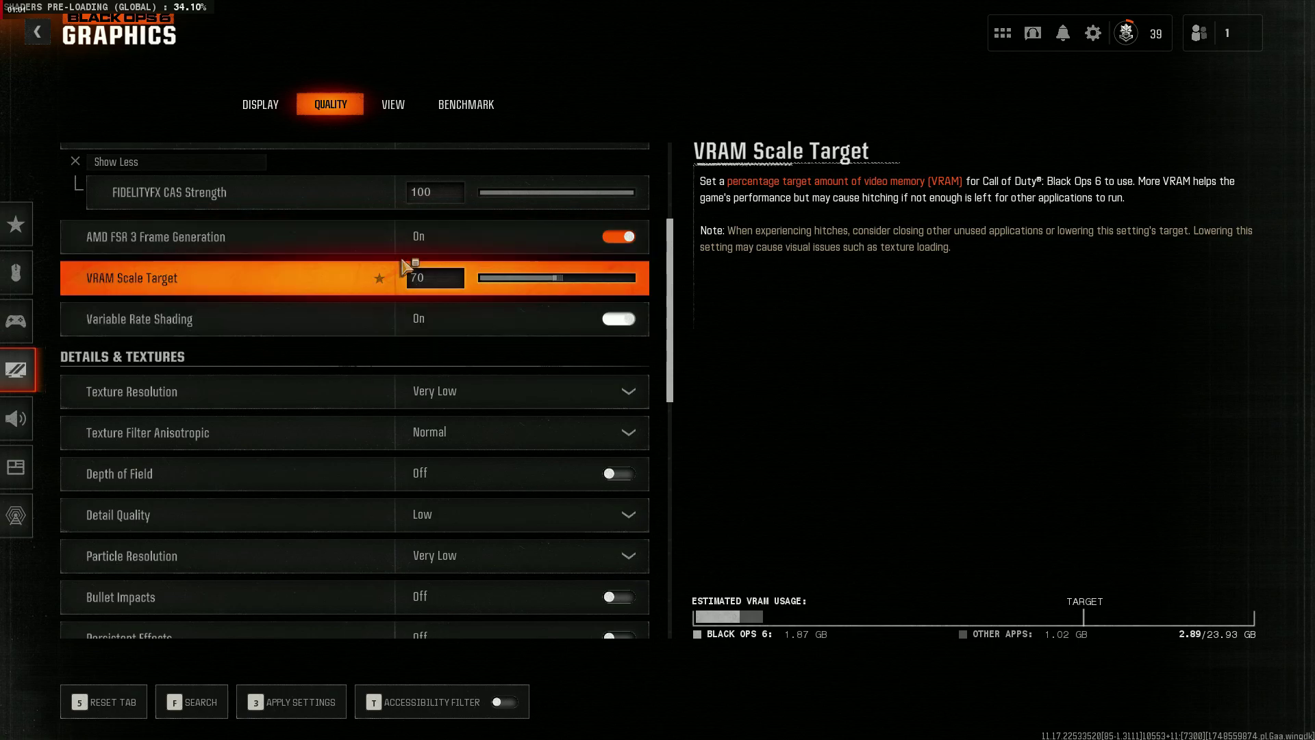
scroll(669, 323, "down", 2)
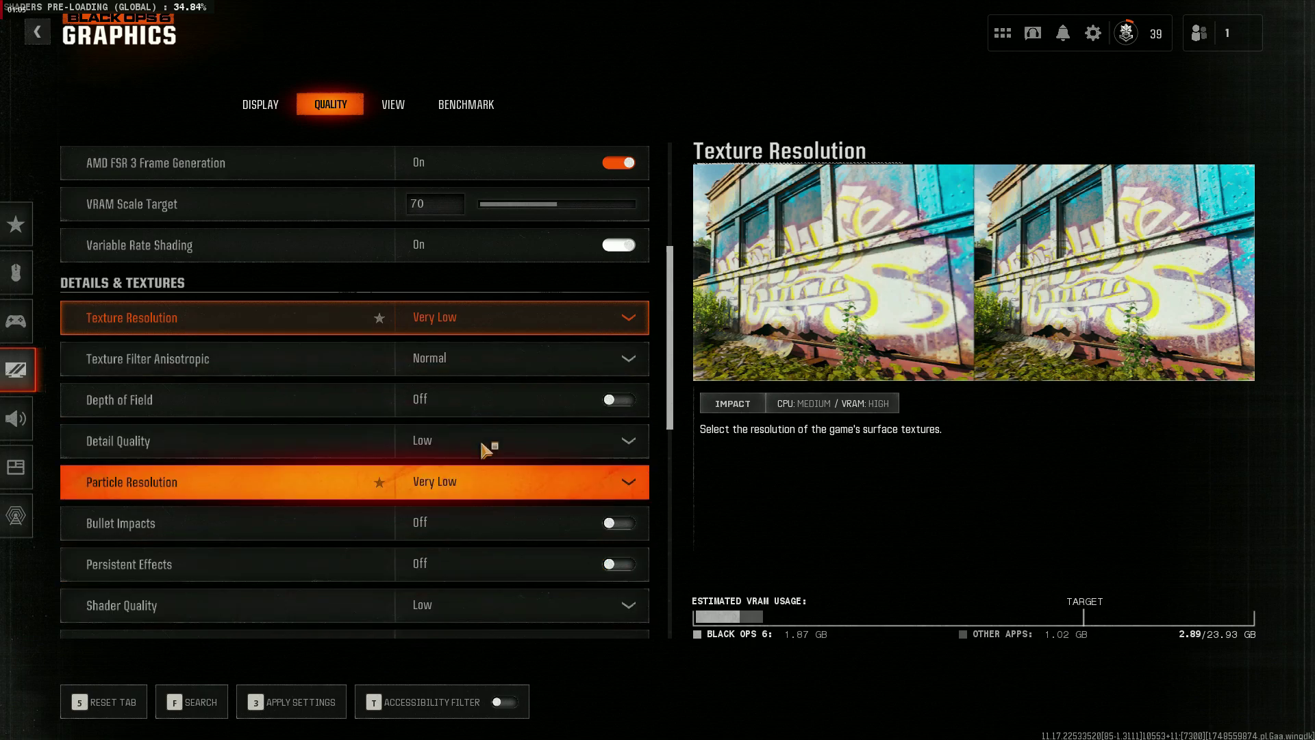
scroll(674, 399, "down", 4)
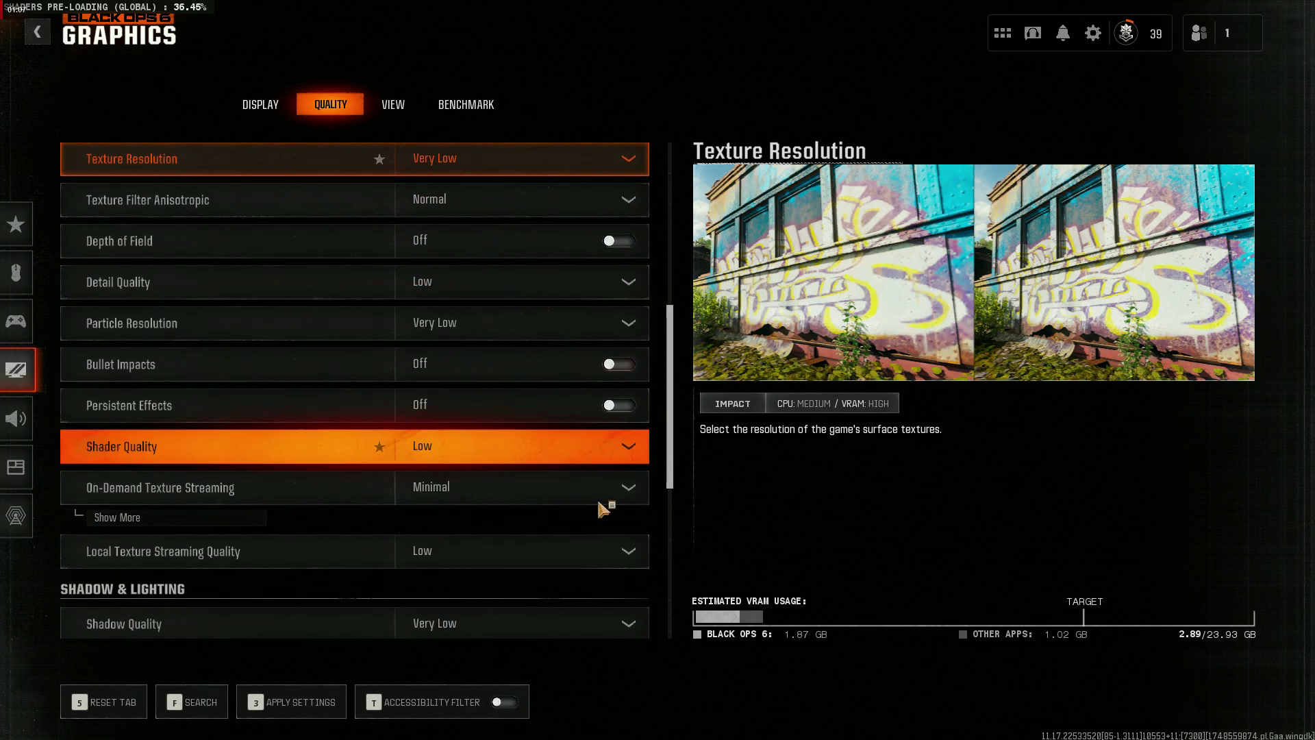
scroll(617, 534, "down", 5)
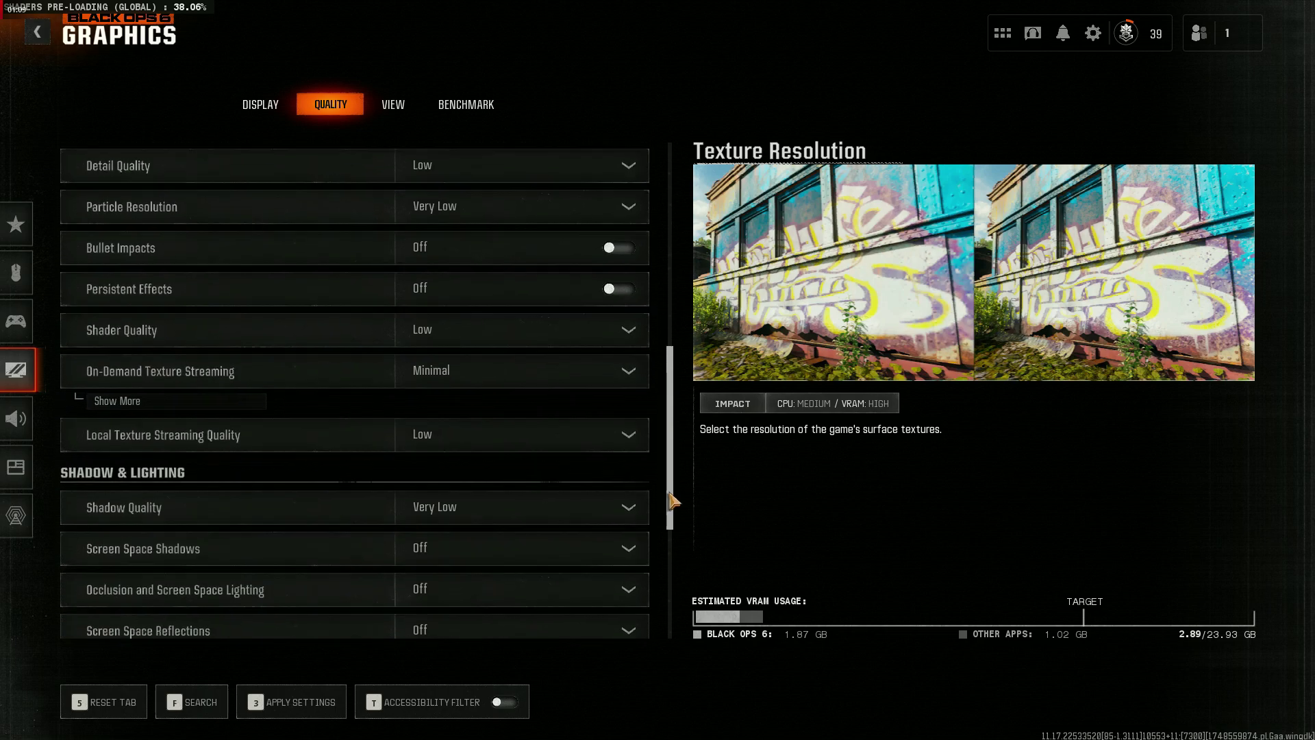